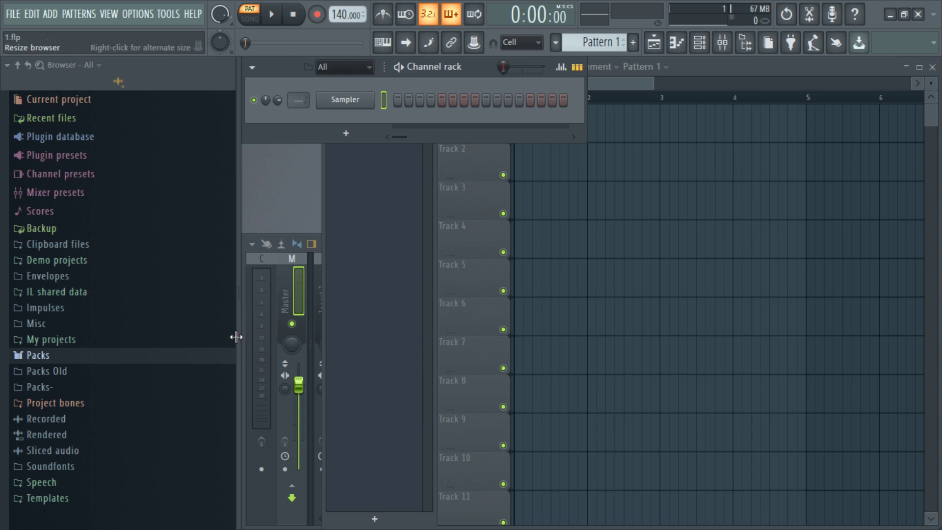
Step: Narrow the browser pane slightly and switch to Chrome, maximizing the Google Drive window with the lesson 2 kit
left_click_drag(235, 335, 216, 336)
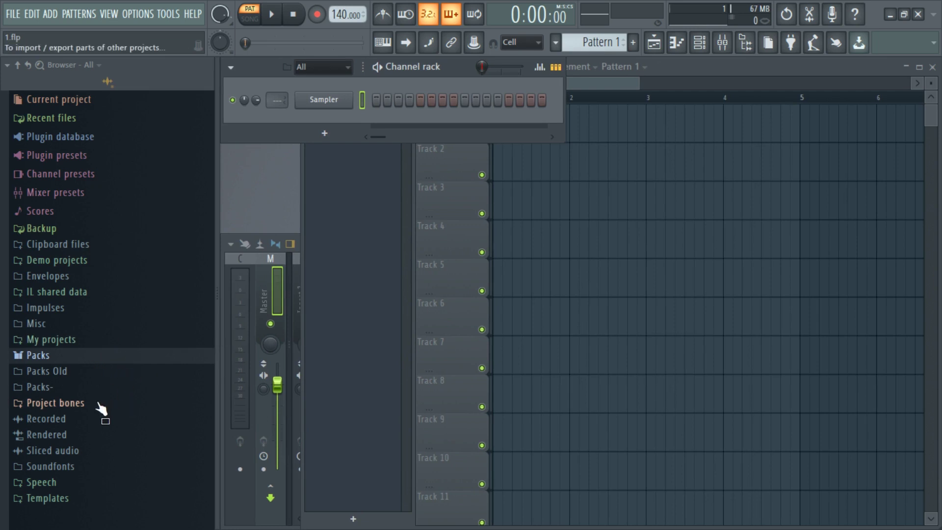
key("super")
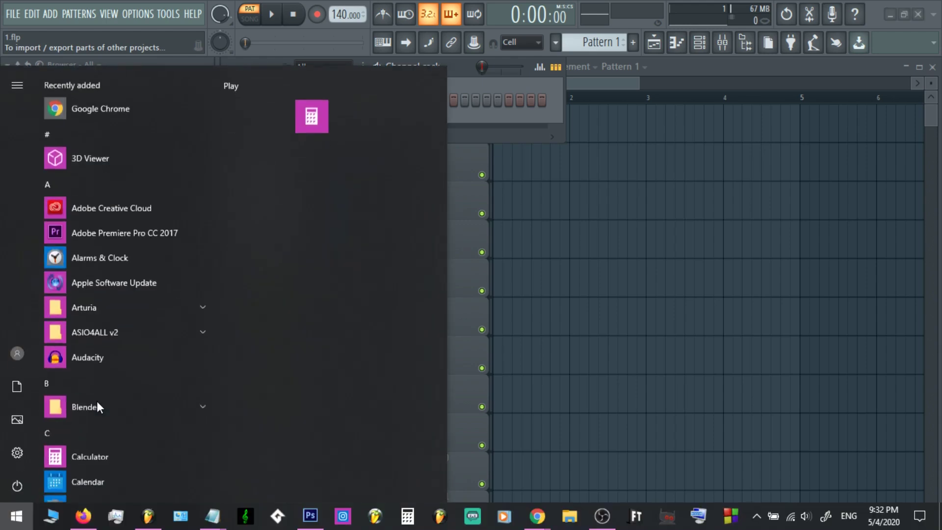
mouse_move(537, 515)
left_click(598, 461)
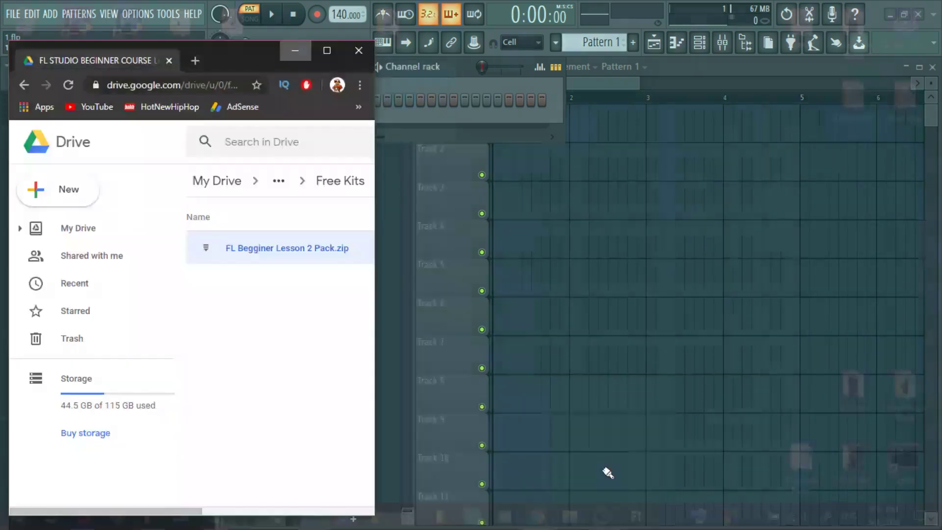
double_click(320, 49)
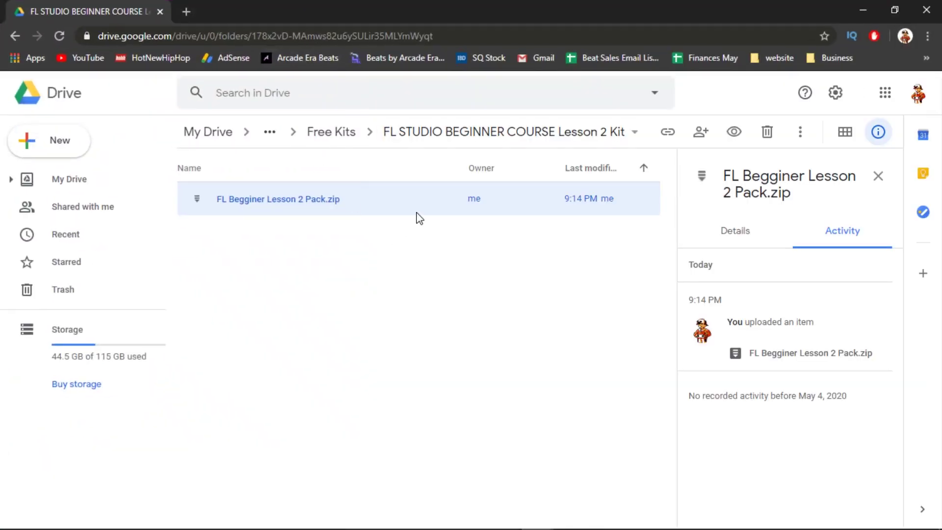
Step: Download FL Begginer Lesson 2 Pack.zip from the Google Drive folder
left_click(459, 320)
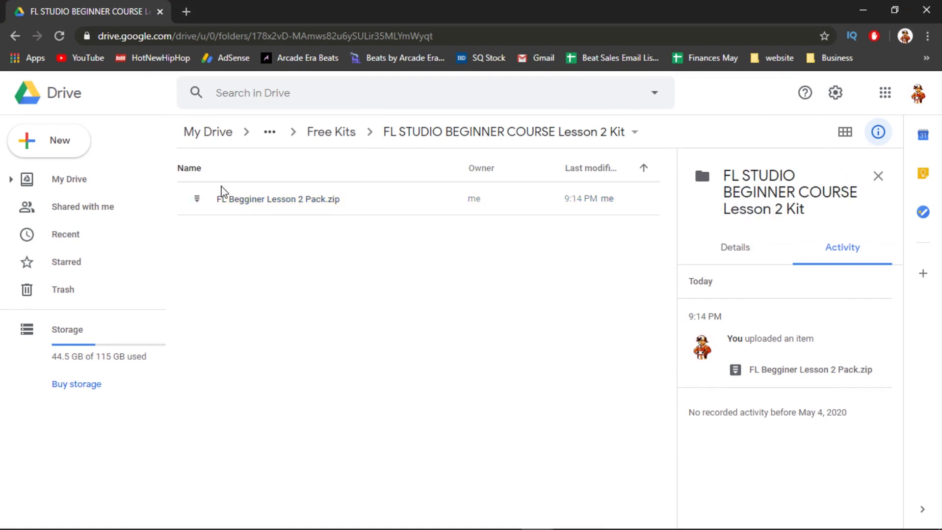
left_click(300, 204)
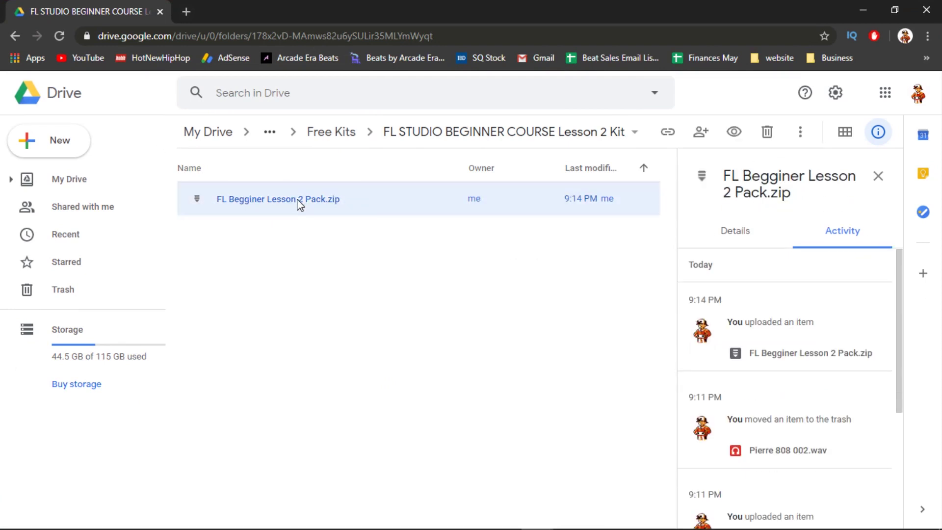
right_click(306, 201)
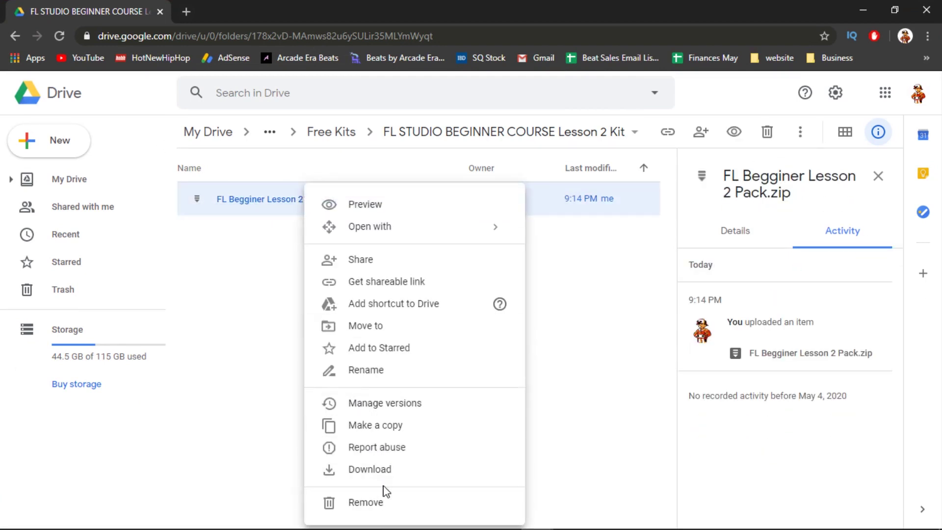
left_click(390, 468)
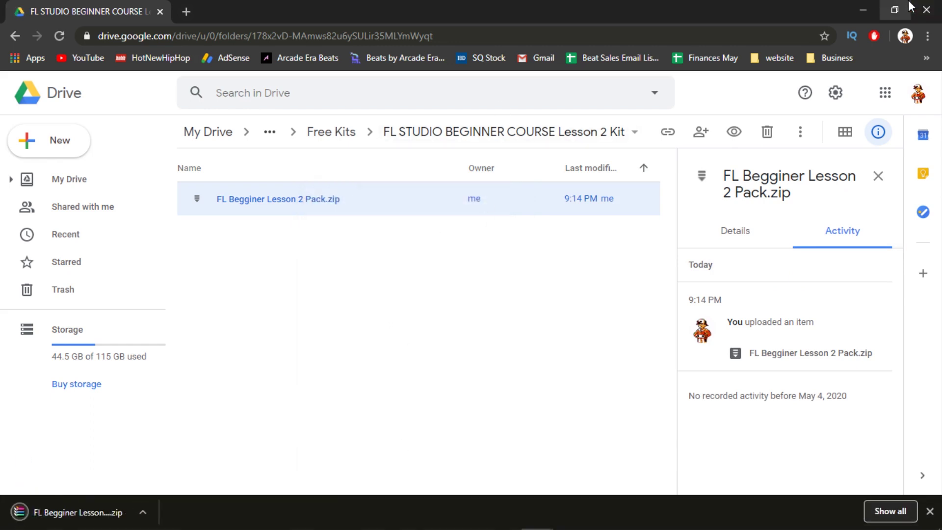
Step: Restore the Chrome and FL Studio windows to smaller sizes and arrange them side by side on the desktop
left_click(894, 10)
left_click_drag(256, 45, 290, 35)
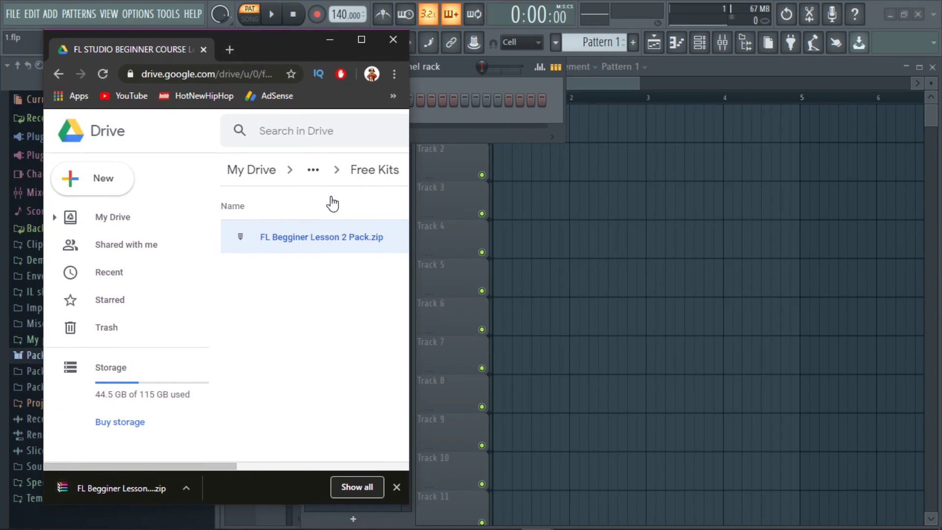
left_click(905, 14)
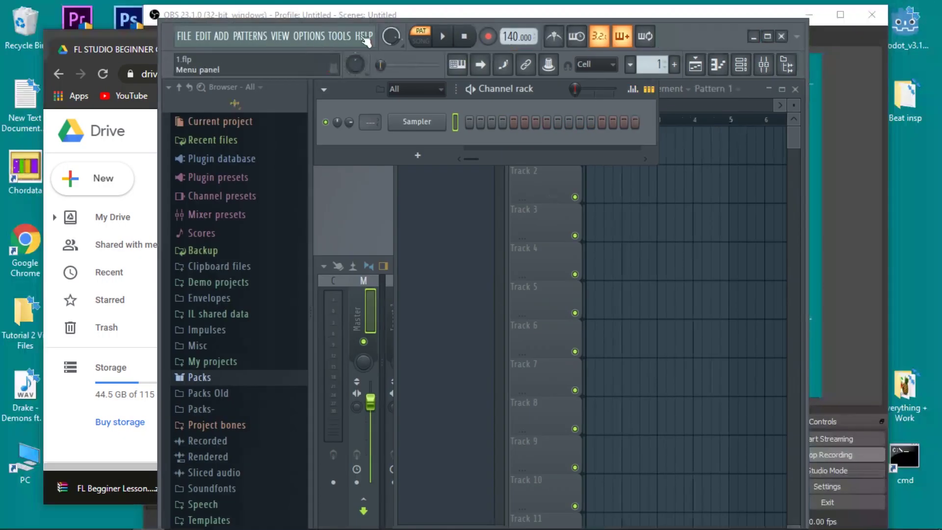
left_click_drag(286, 65, 326, 64)
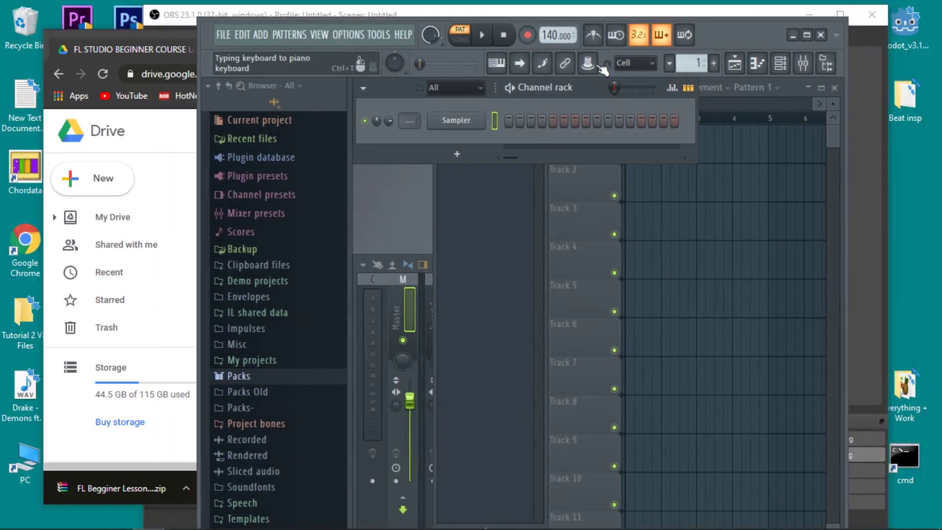
left_click(810, 10)
left_click_drag(336, 52, 633, 45)
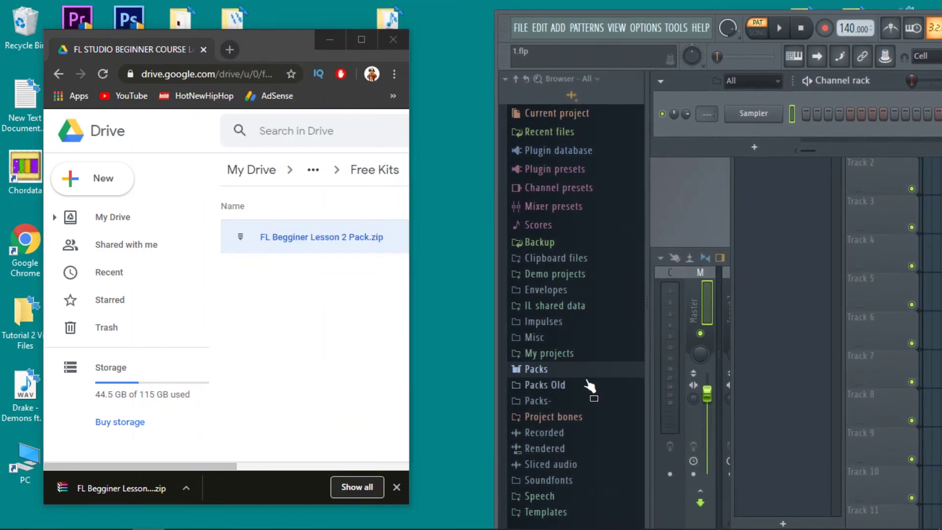
Step: Open the Packs- folder from FL Studio's browser in File Explorer and place its window beside Chrome
right_click(568, 367)
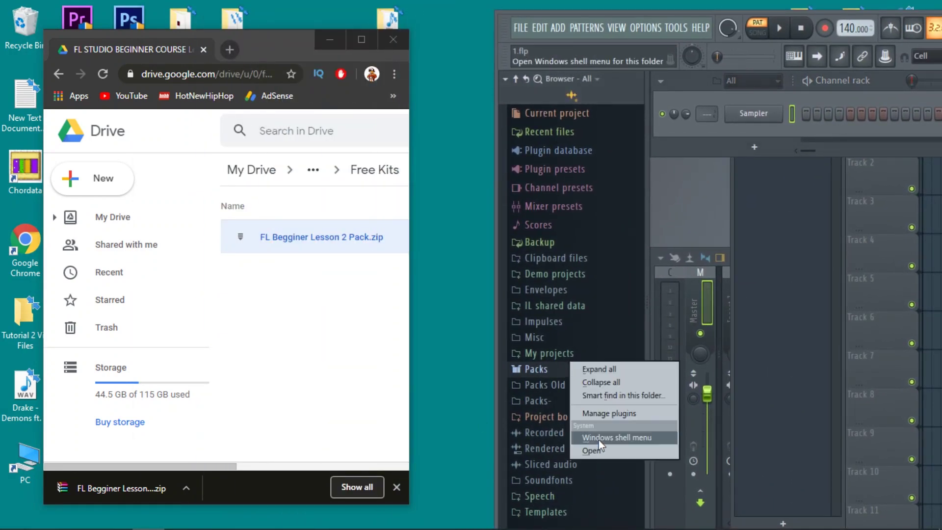
left_click(645, 259)
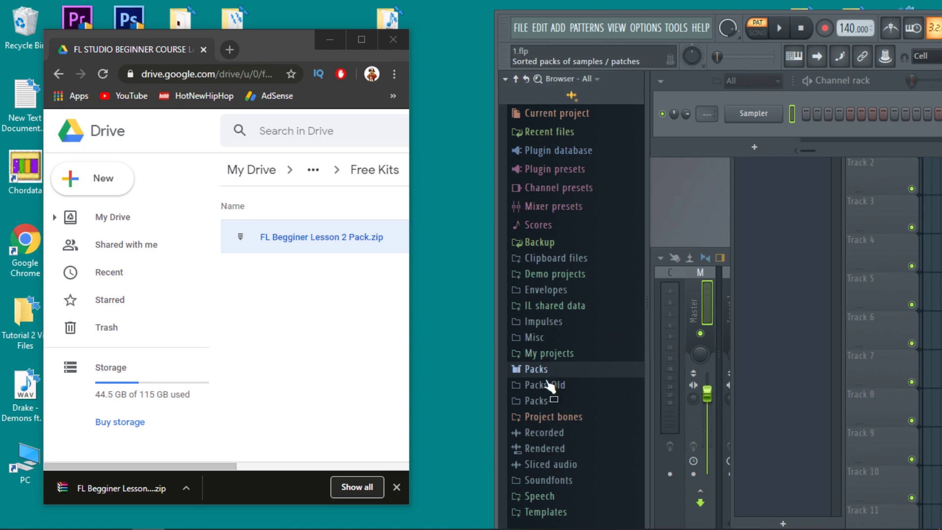
right_click(541, 399)
left_click(564, 482)
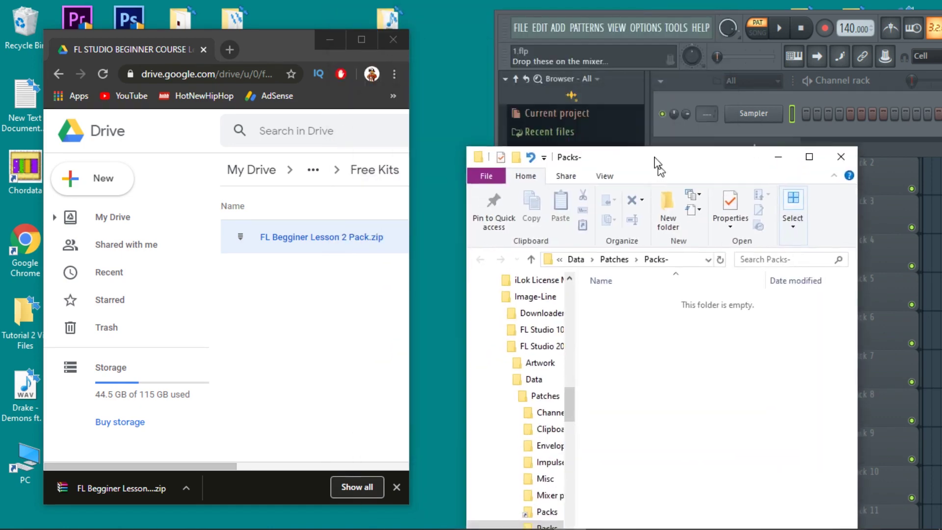
left_click_drag(655, 158, 618, 111)
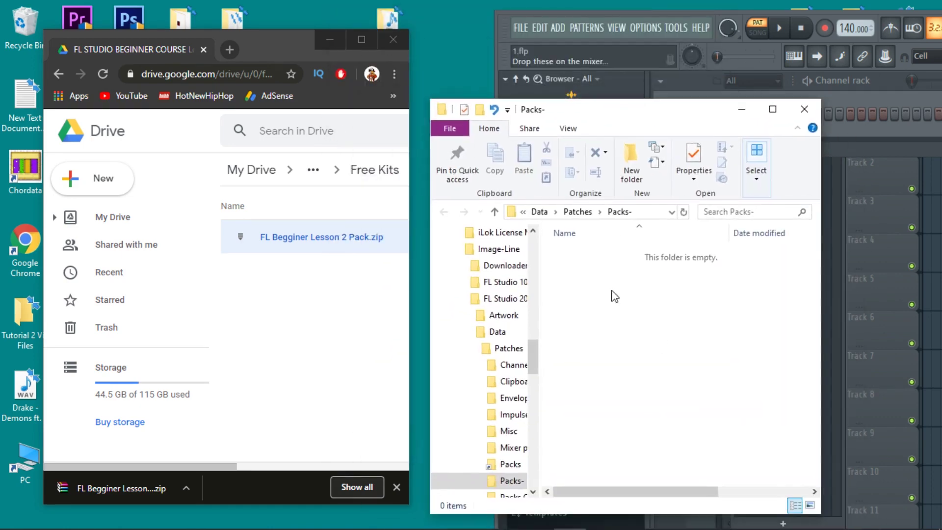
left_click_drag(620, 119, 618, 106)
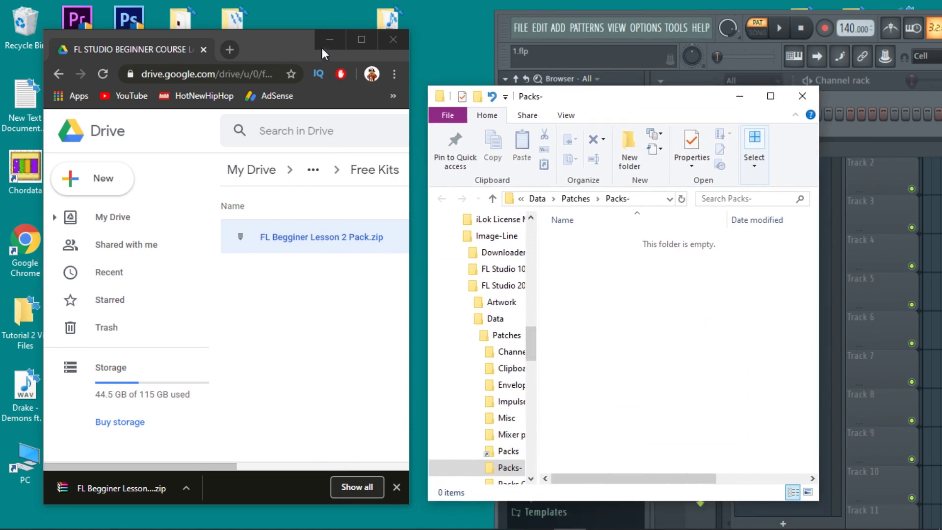
Step: Open the downloaded zip in WinRAR, extract its FL Begginer Lesson 2 Pack folder into Packs-, and close the archive
left_click_drag(309, 49, 290, 46)
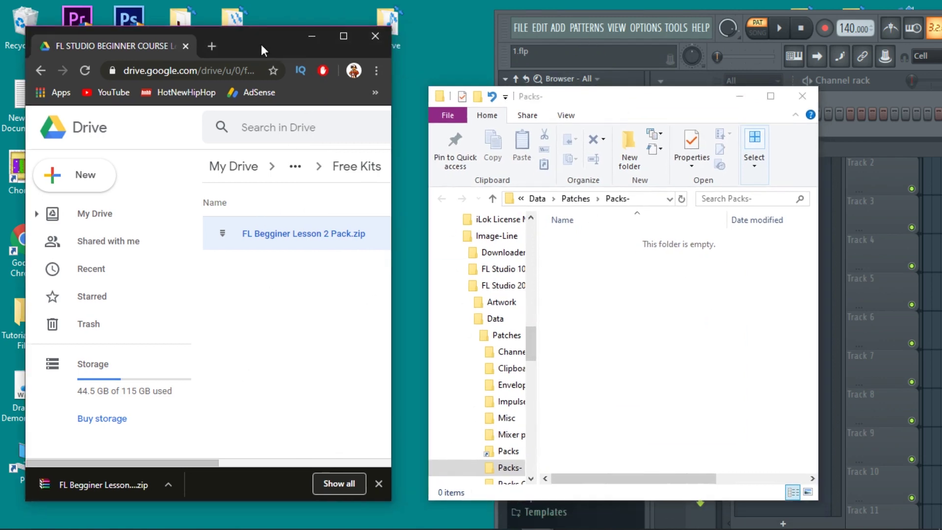
left_click(55, 486)
left_click_drag(191, 129, 240, 107)
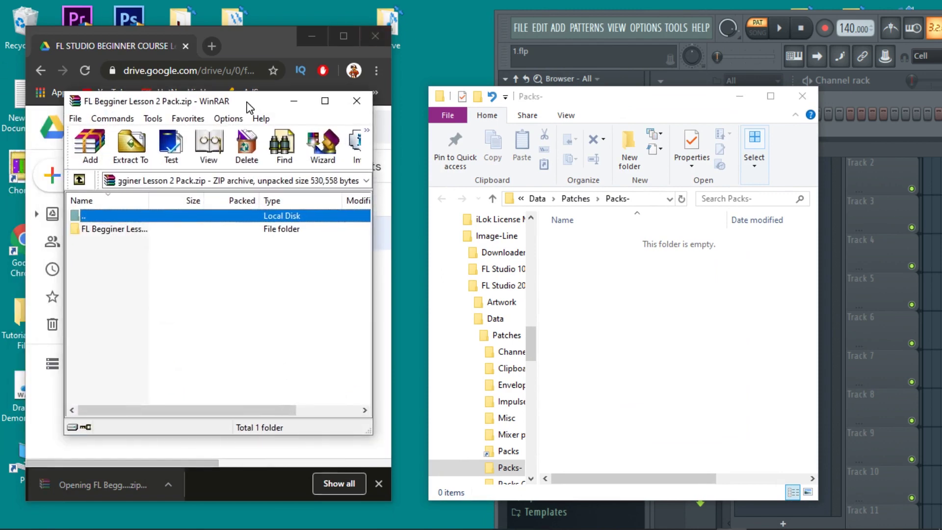
left_click_drag(121, 230, 608, 332)
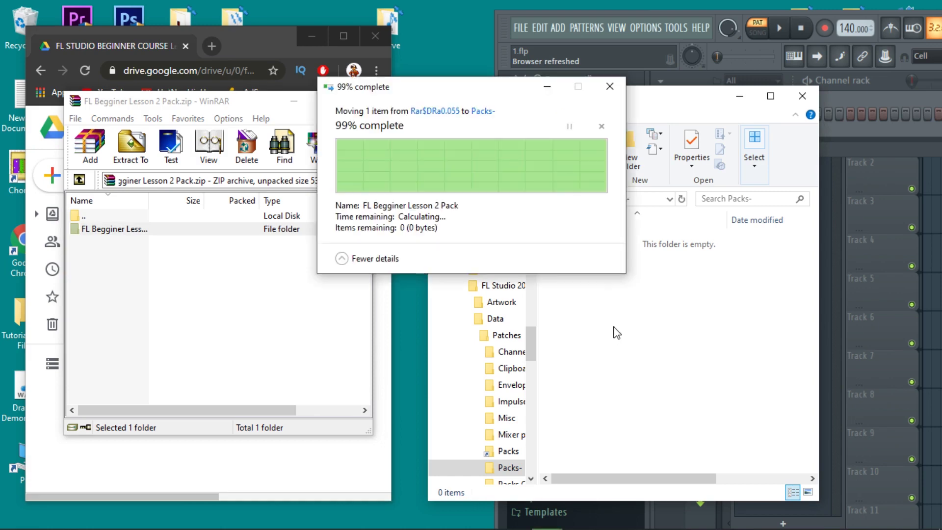
left_click(357, 100)
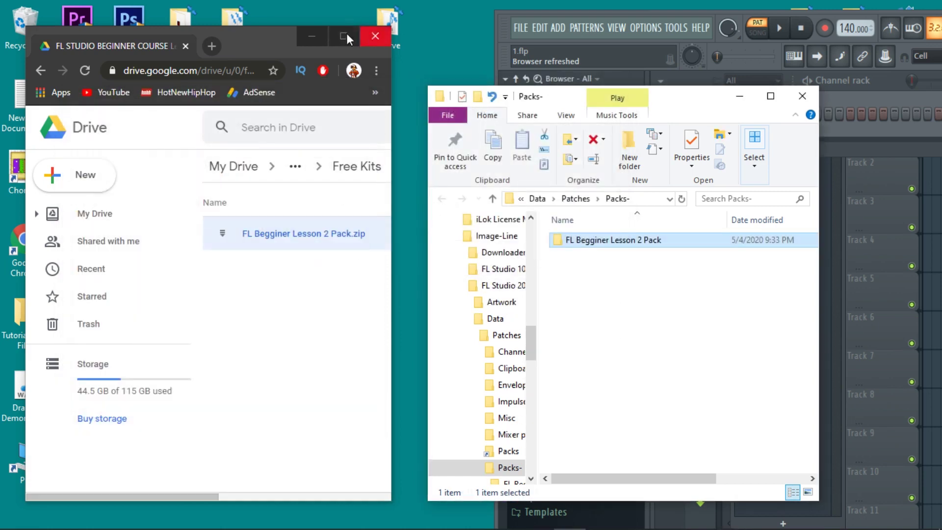
Step: Close Chrome and return to a maximized FL Studio window
left_click(375, 35)
left_click_drag(598, 46, 258, 25)
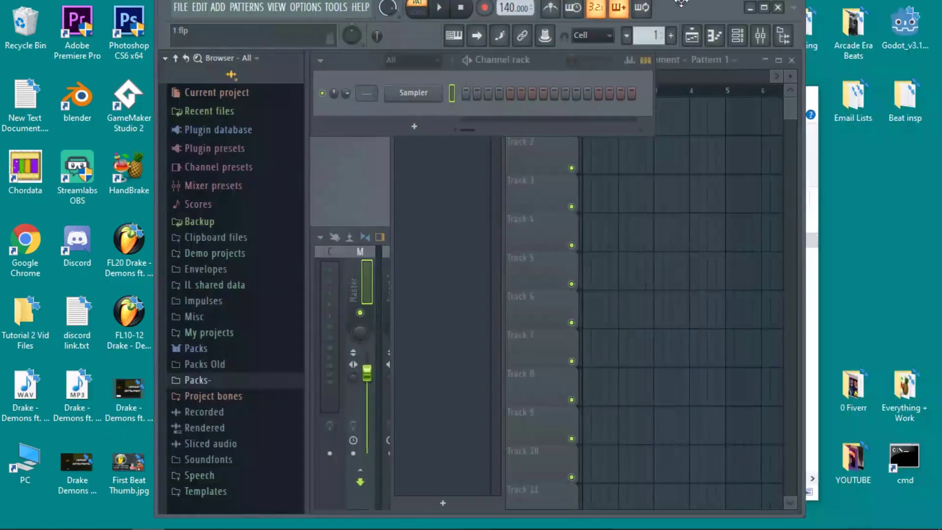
left_click(763, 9)
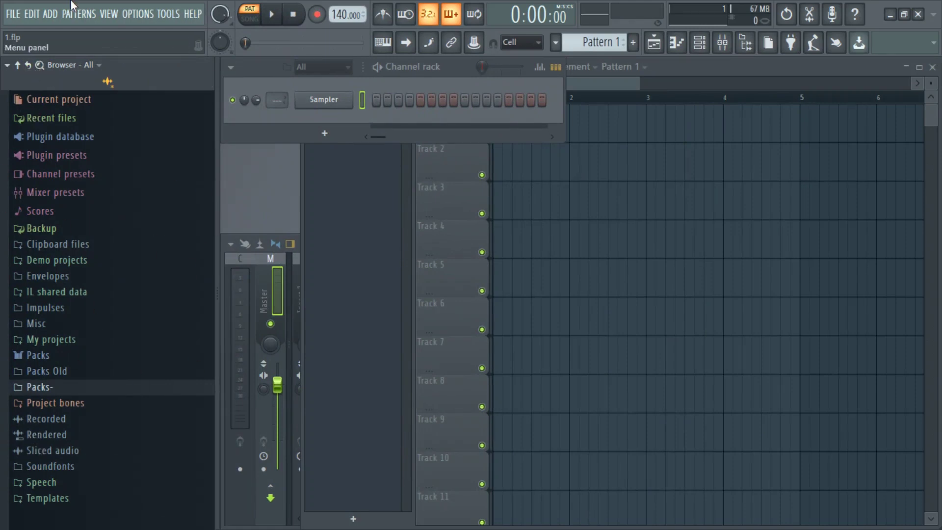
Step: Refresh the browser's file list and expand Packs- and FL Begginer Lesson 2 Pack to reveal the samples
left_click(29, 68)
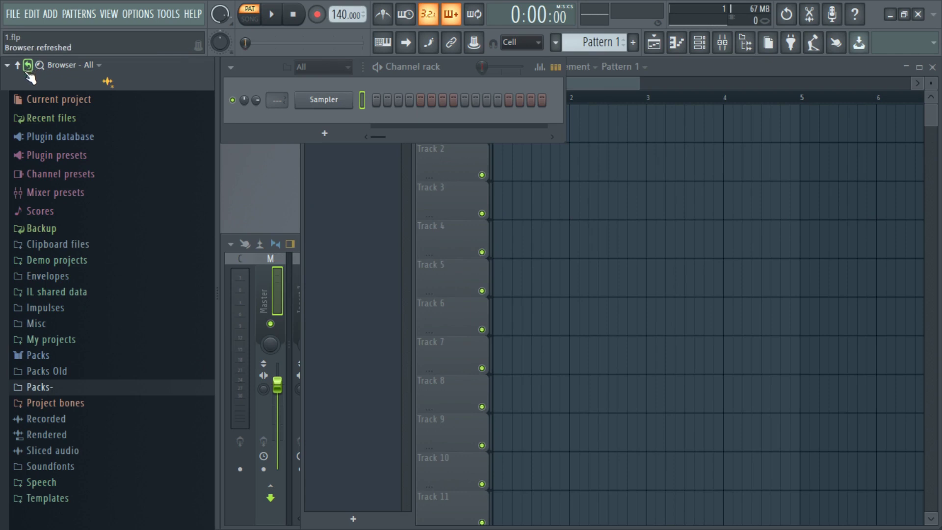
left_click(81, 390)
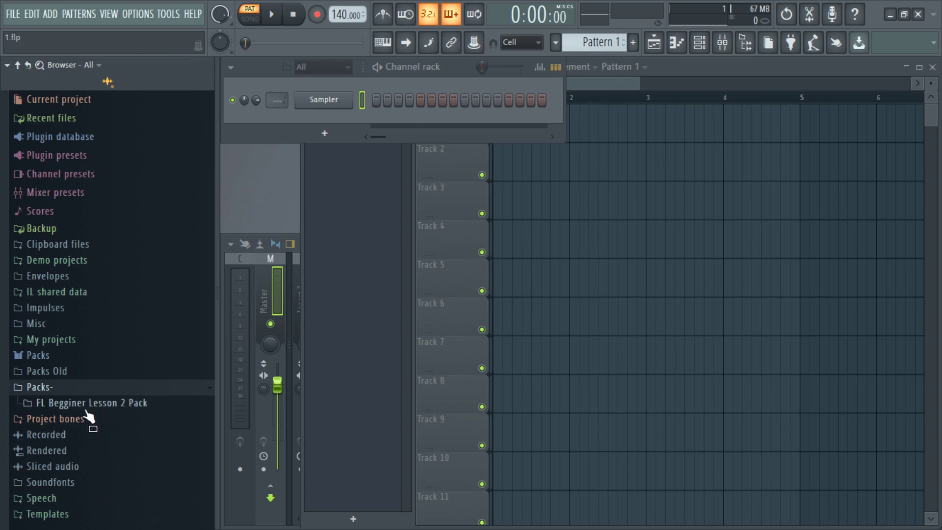
left_click(92, 402)
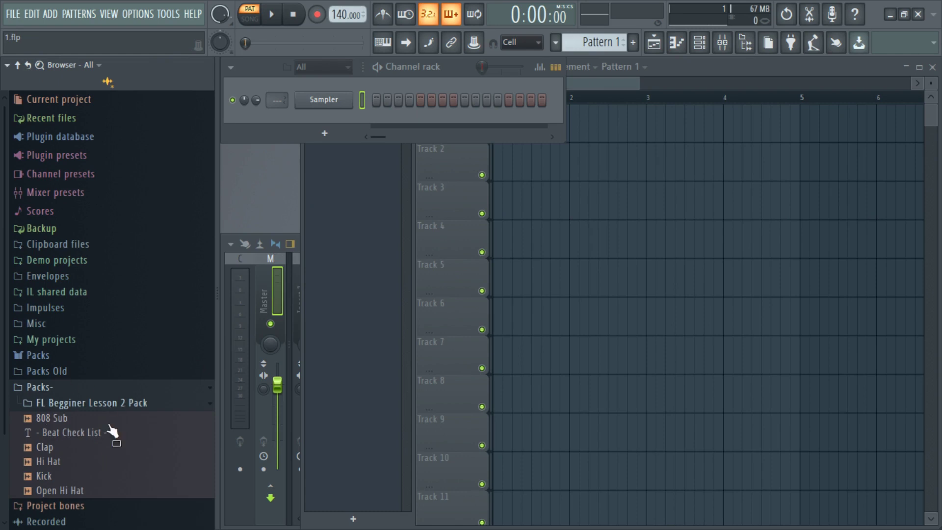
scroll(105, 407, "down", 2)
left_click_drag(104, 391, 311, 146)
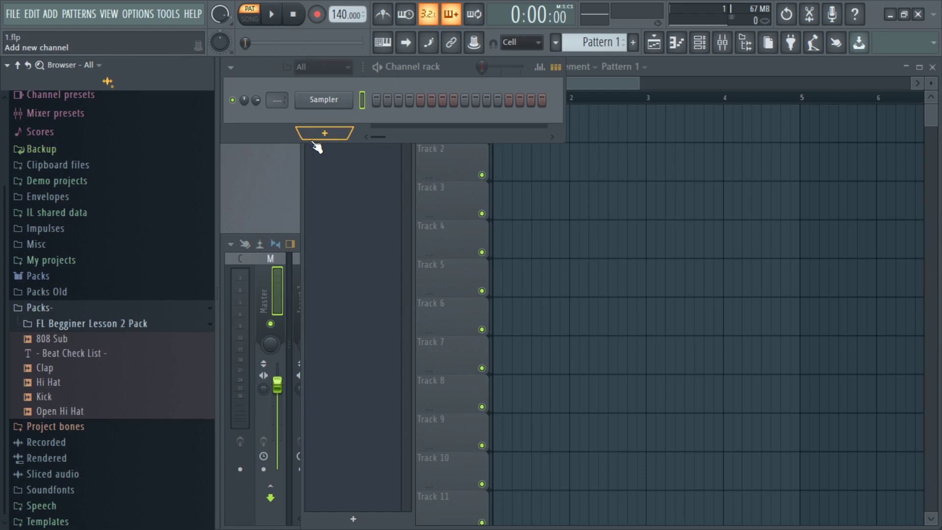
Step: Open the pack's folder in File Explorer, open - Beat Check List -.txt in Notepad, and minimize the folder window
right_click(88, 319)
left_click(164, 405)
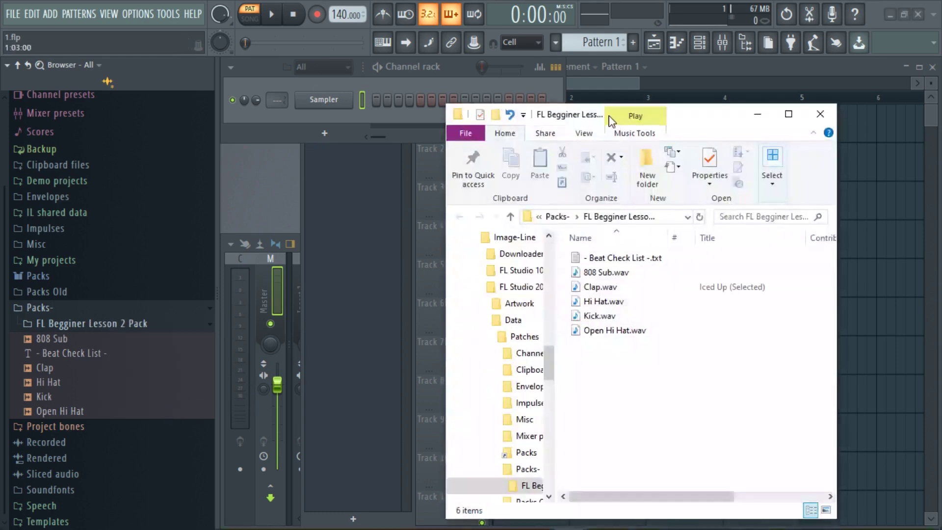
left_click_drag(691, 128, 532, 114)
left_click(486, 245)
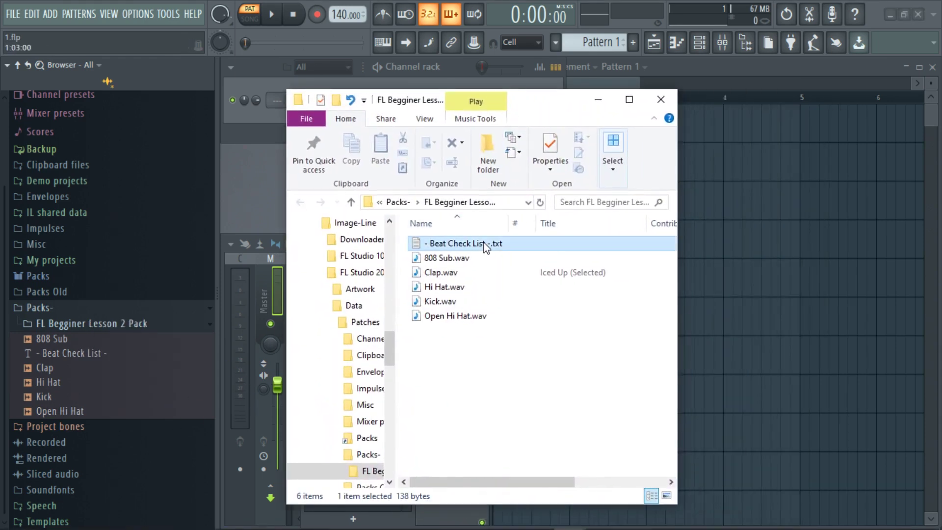
double_click(485, 245)
left_click_drag(701, 201, 216, 105)
left_click(598, 99)
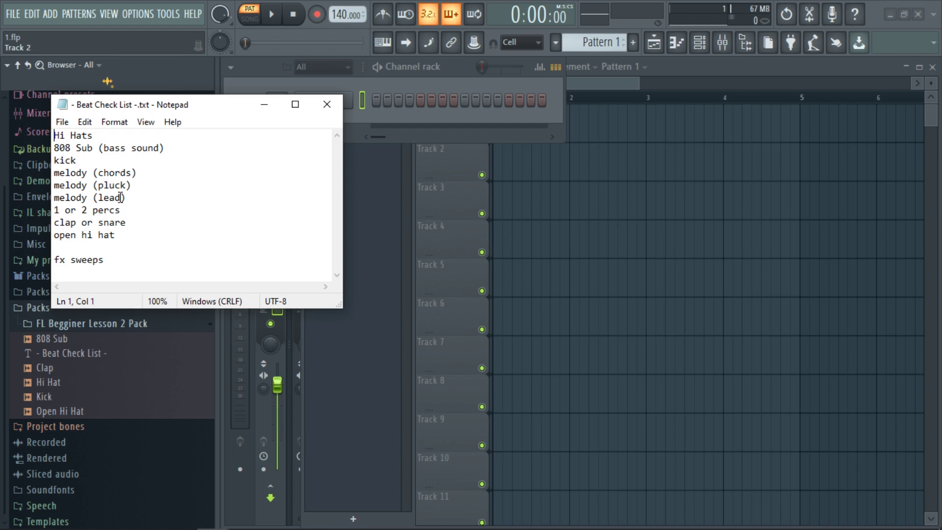
Step: Review the beat checklist's drum, bass, melody, percussion and fx sweep entries, and minimize Notepad
left_click_drag(132, 260, 81, 178)
key("ctrl+a")
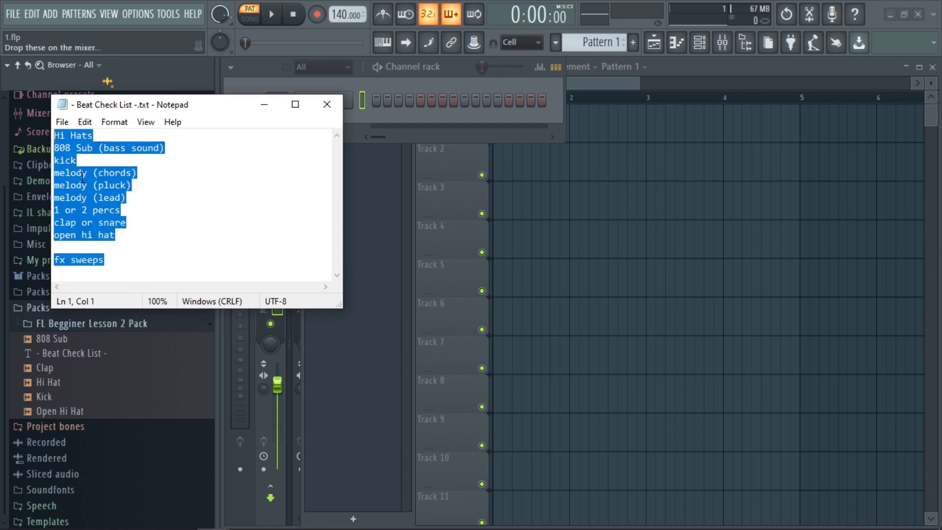
left_click(234, 227)
left_click(165, 246)
left_click(161, 172)
left_click(162, 136)
left_click(172, 172)
left_click(175, 227)
left_click(182, 260)
left_click(172, 249)
left_click(174, 230)
left_click(178, 218)
left_click(171, 208)
left_click(169, 196)
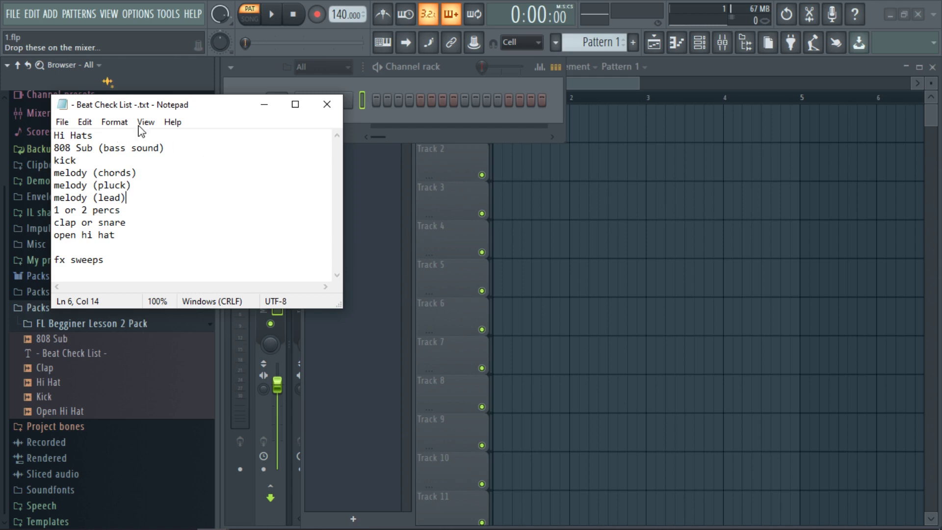
left_click_drag(192, 111, 185, 106)
left_click(158, 135)
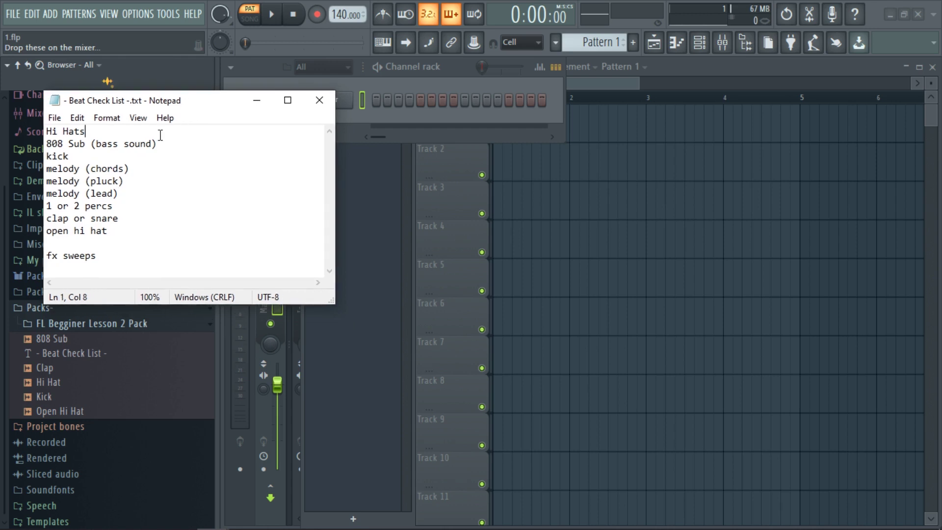
left_click(180, 169)
left_click(196, 218)
left_click(179, 233)
left_click_drag(196, 104, 143, 117)
left_click(205, 117)
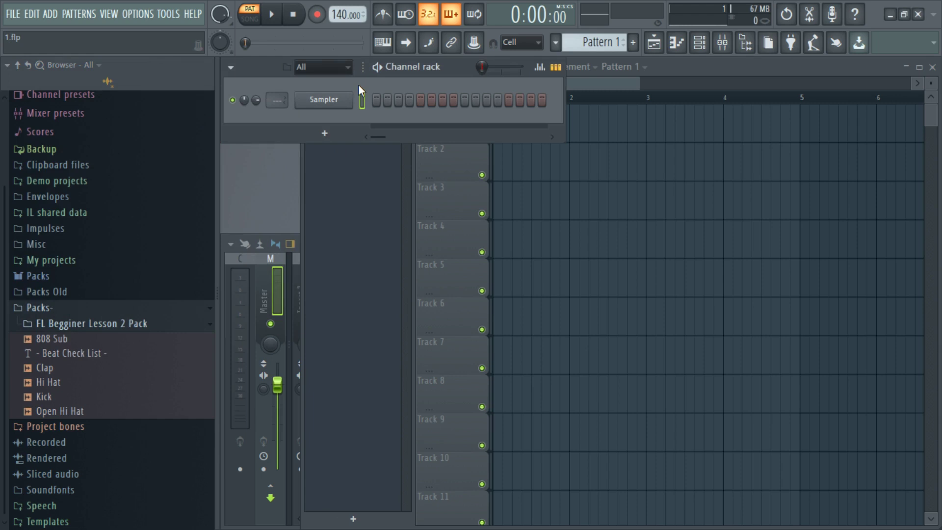
right_click(349, 96)
mouse_move(394, 225)
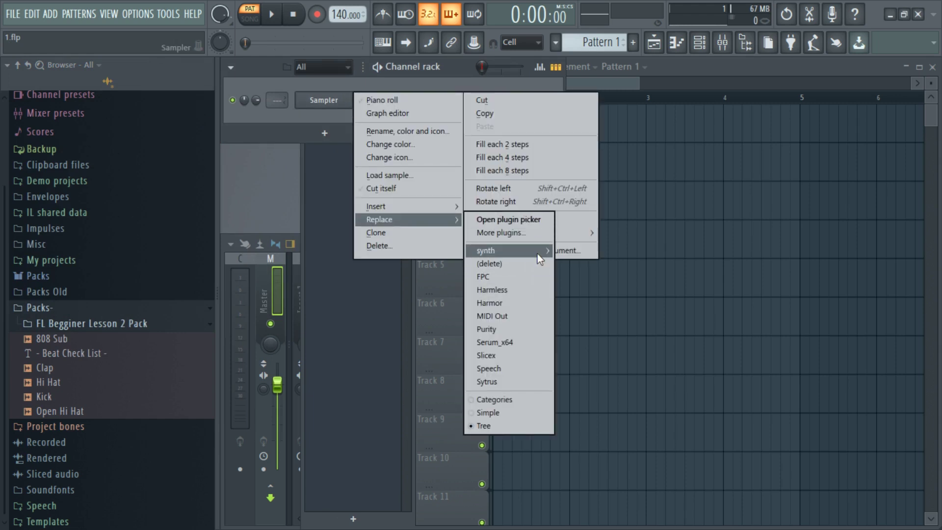
mouse_move(537, 252)
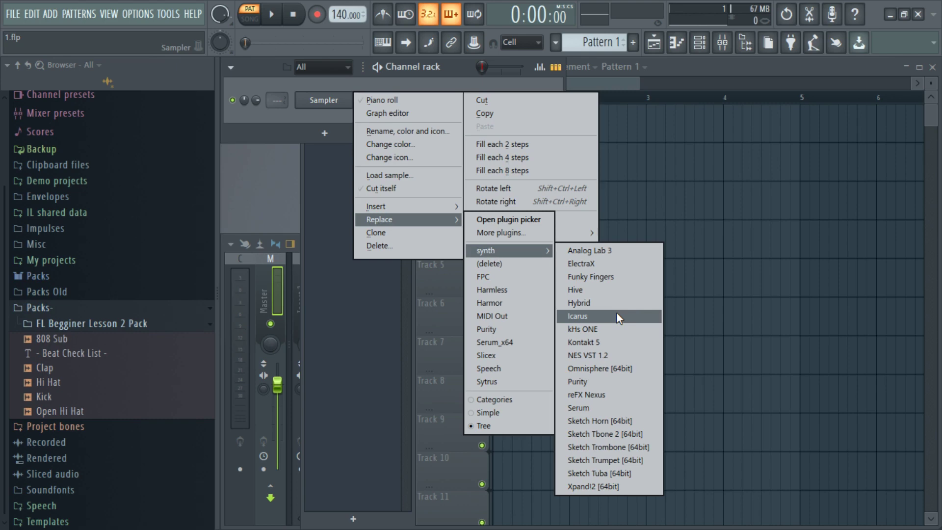
left_click(516, 225)
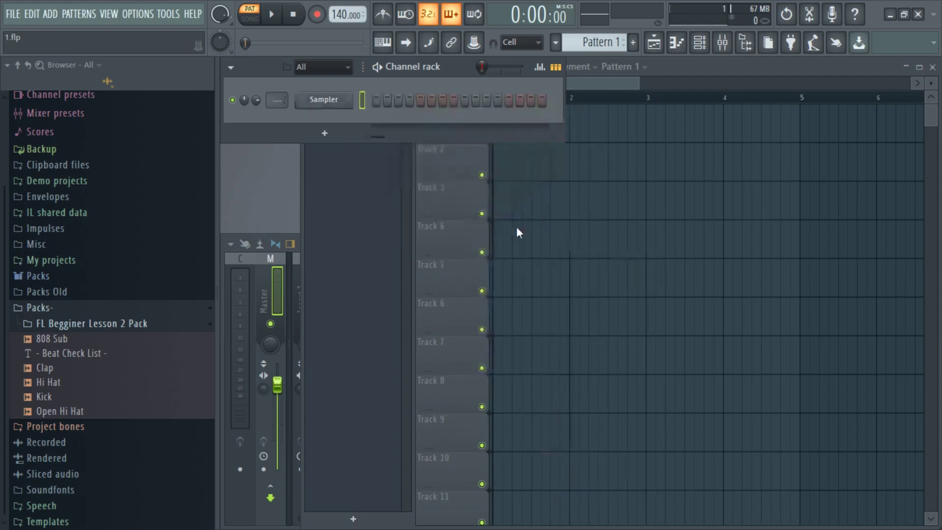
mouse_move(420, 219)
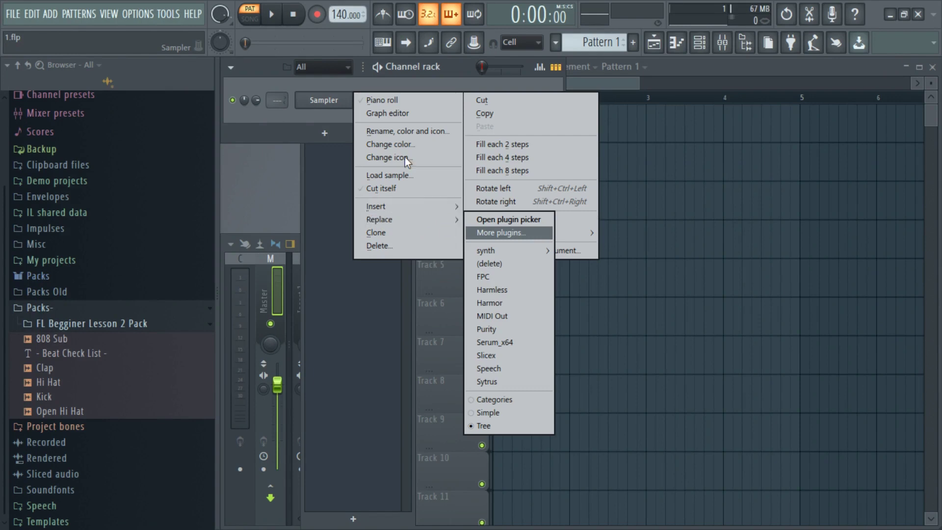
left_click(321, 99)
Step: Search the full generator plugin list for "ke" to replace the Sampler, mark FL Keys as a favorite, and close the list
right_click(332, 111)
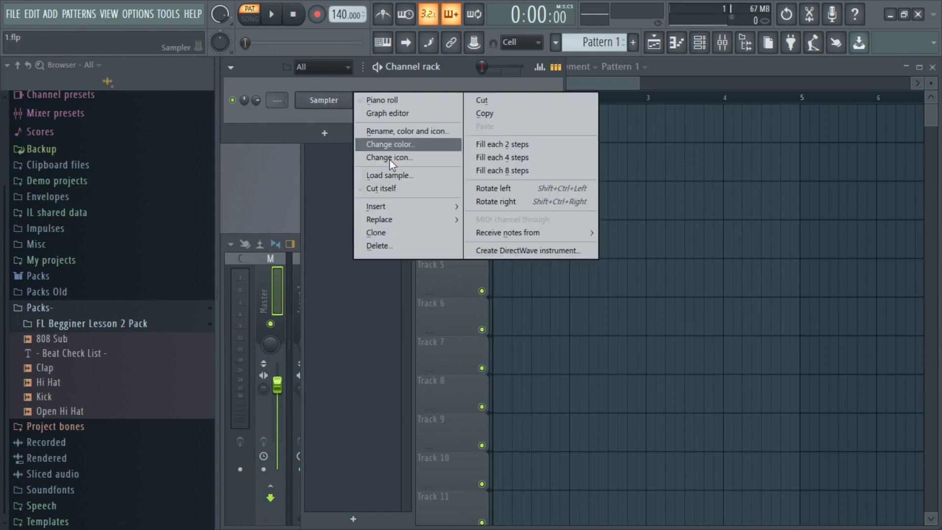
mouse_move(410, 220)
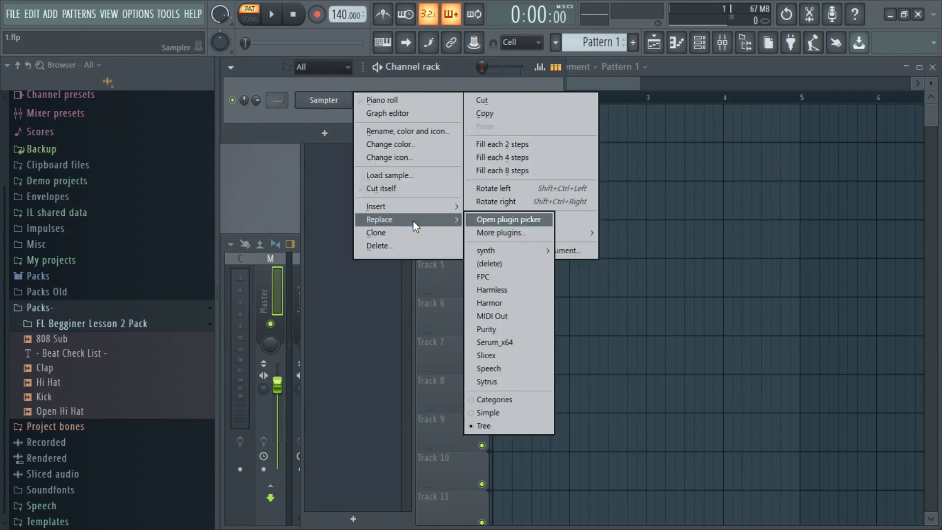
left_click(491, 233)
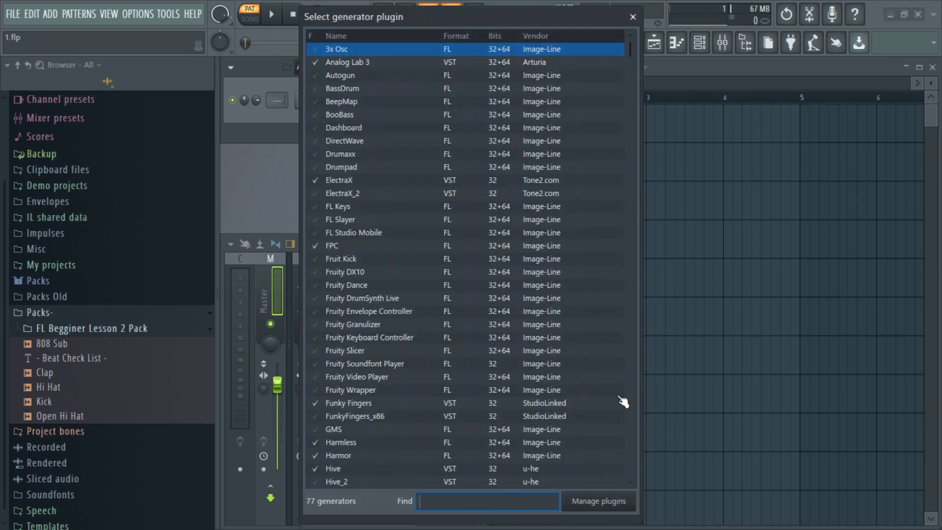
type("ke")
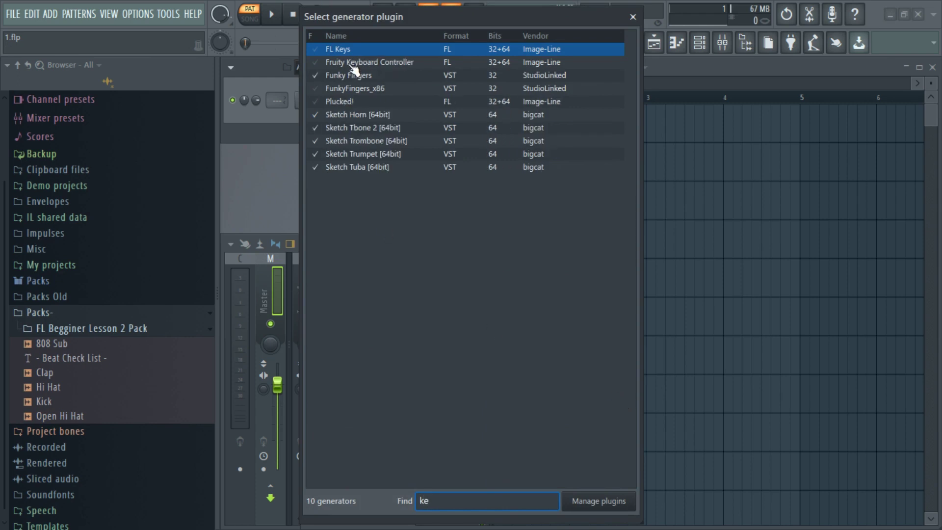
left_click(318, 51)
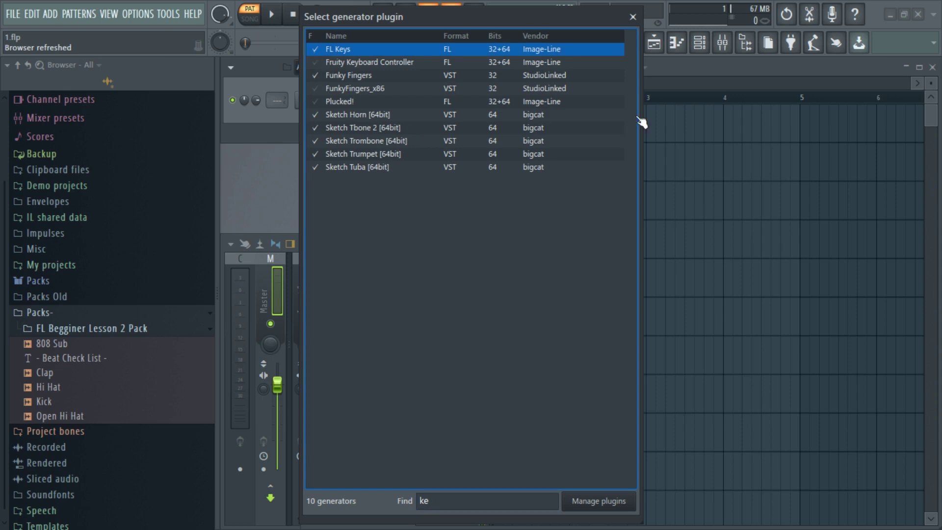
left_click(632, 17)
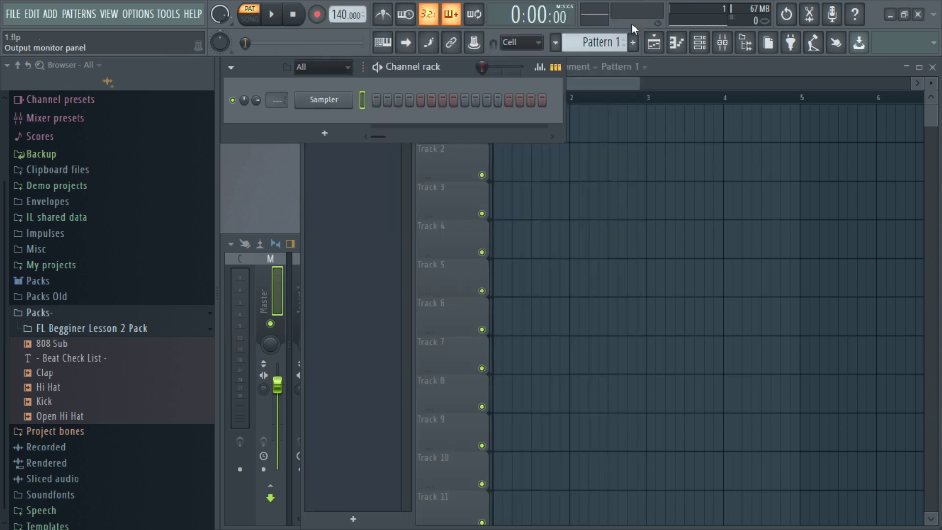
Step: Replace the Sampler channel with FL Keys and place its plugin window directly beneath the channel rack
right_click(329, 101)
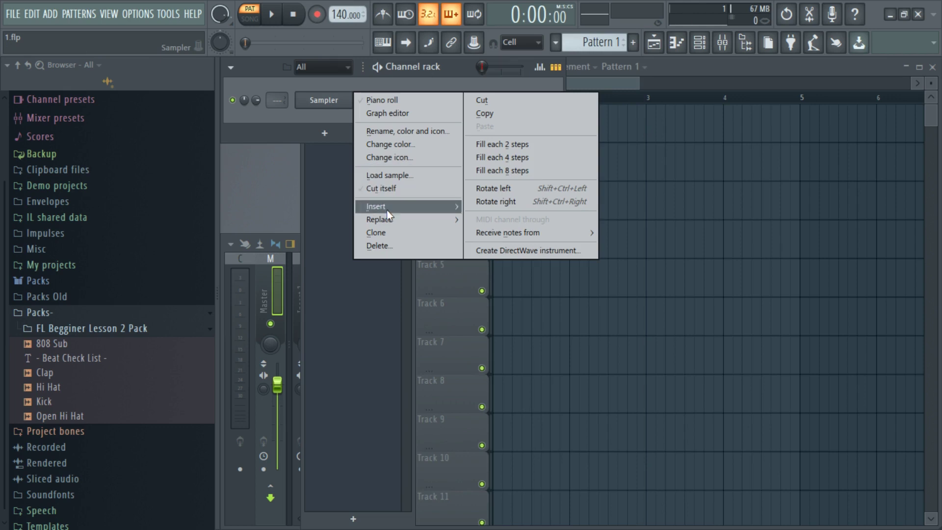
mouse_move(388, 218)
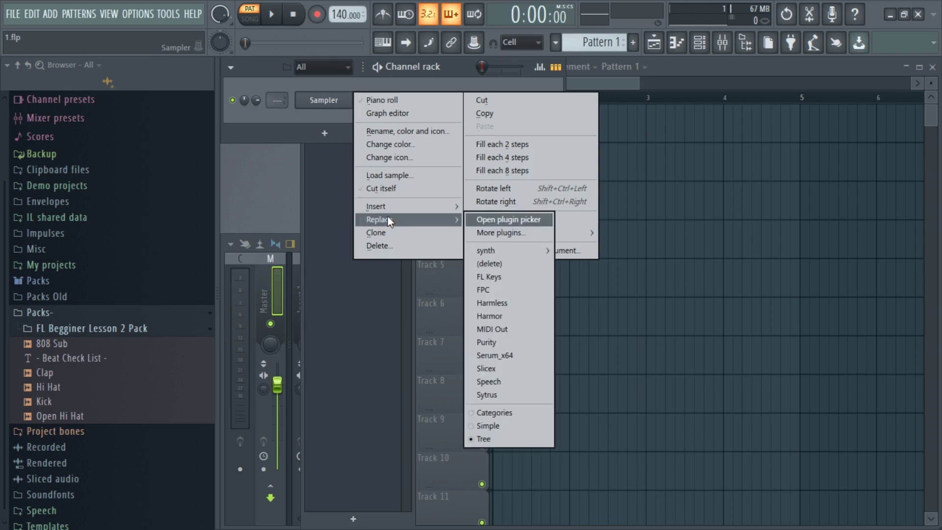
left_click(498, 278)
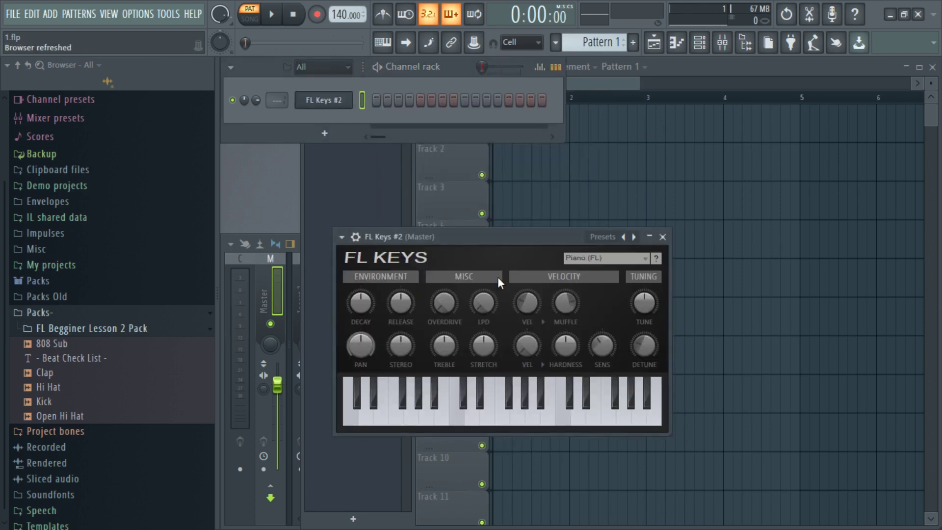
left_click_drag(468, 242, 356, 160)
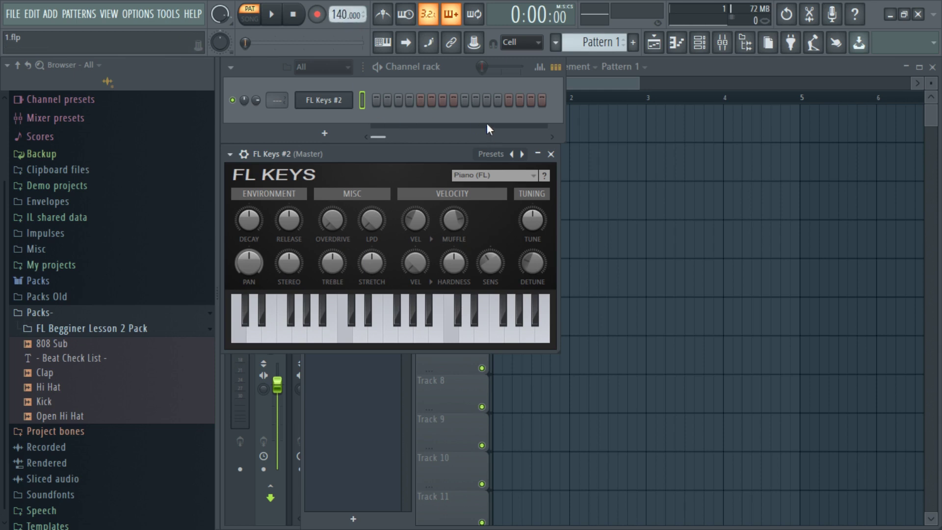
Step: Open the FL Keys channel's piano roll and draw a four-bar A#6 note from bar 1, trimming the excess past bar 5
right_click(335, 107)
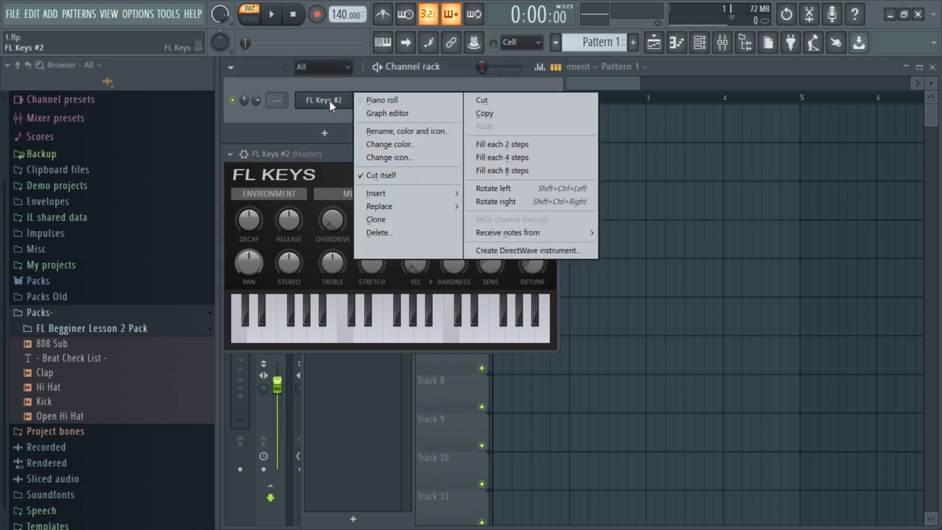
left_click(373, 104)
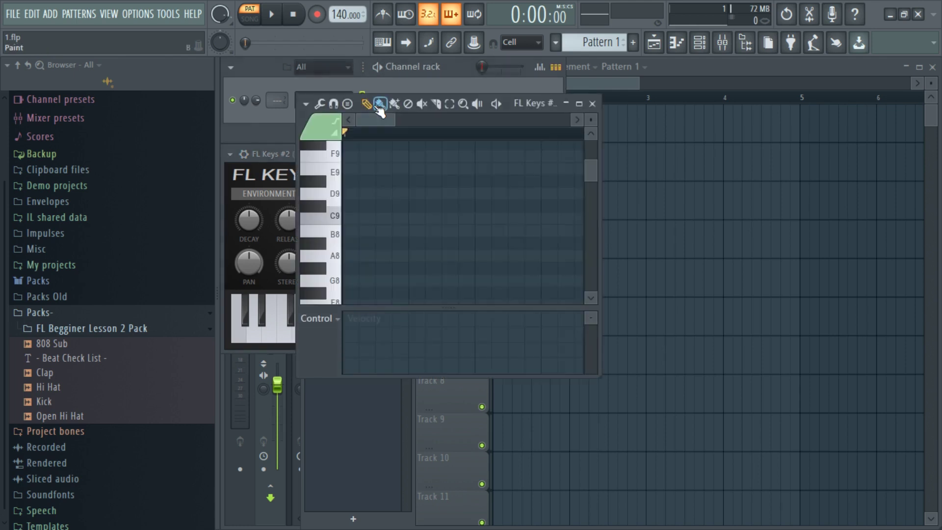
left_click_drag(437, 111, 695, 142)
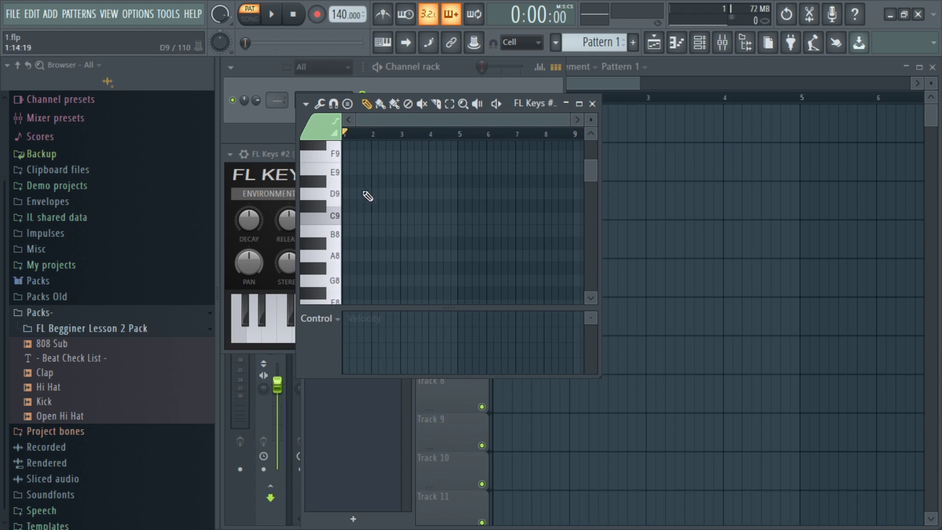
scroll(380, 245, "down", 5)
scroll(377, 241, "down", 3)
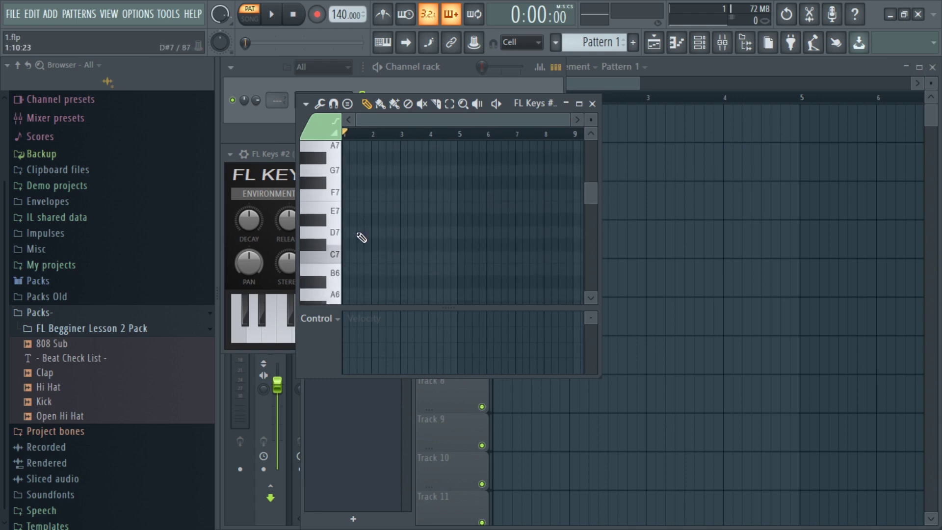
left_click(345, 245)
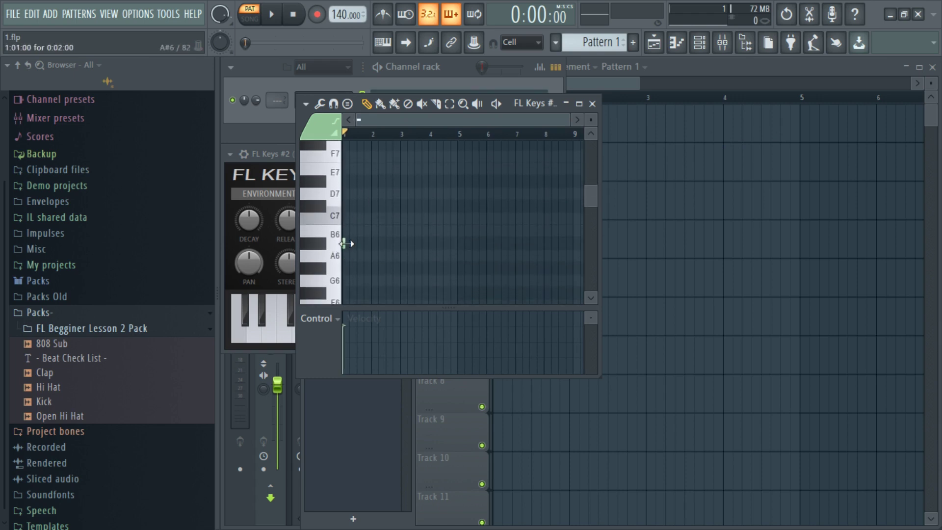
left_click_drag(347, 244, 463, 254)
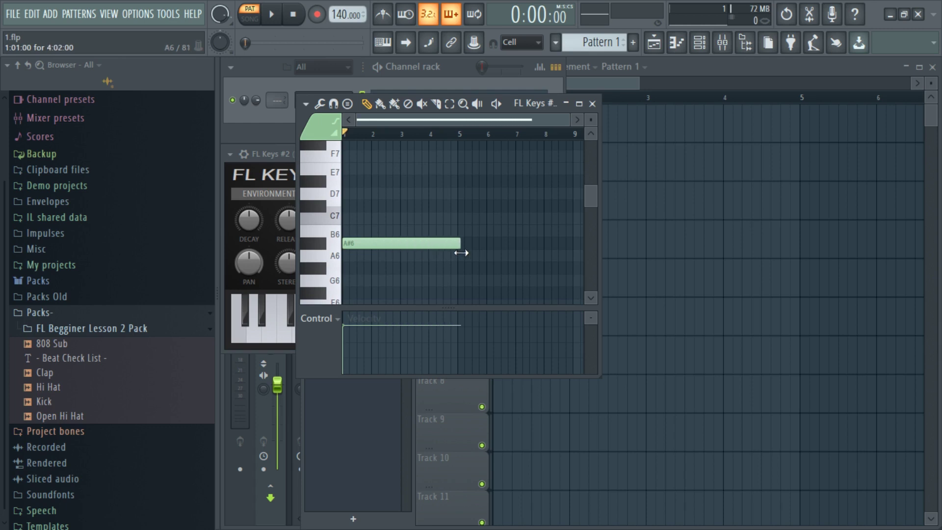
left_click(435, 103)
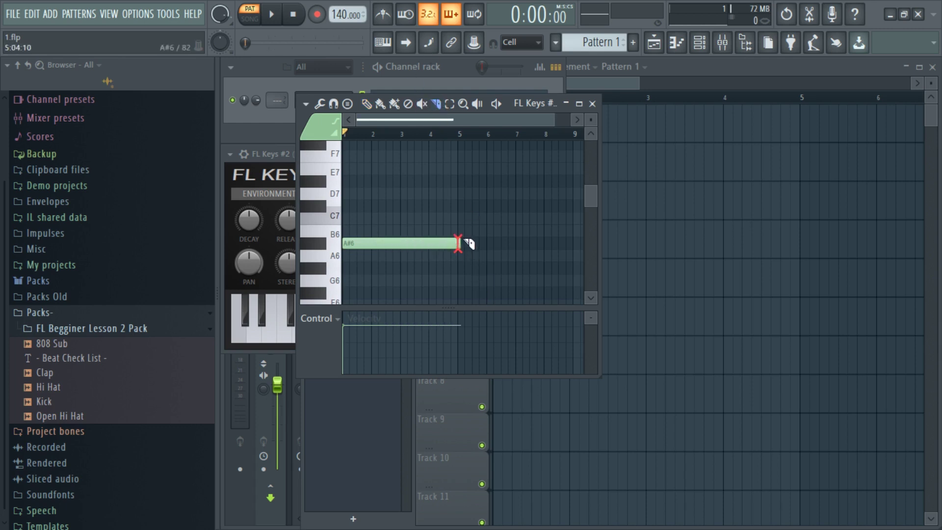
left_click(367, 103)
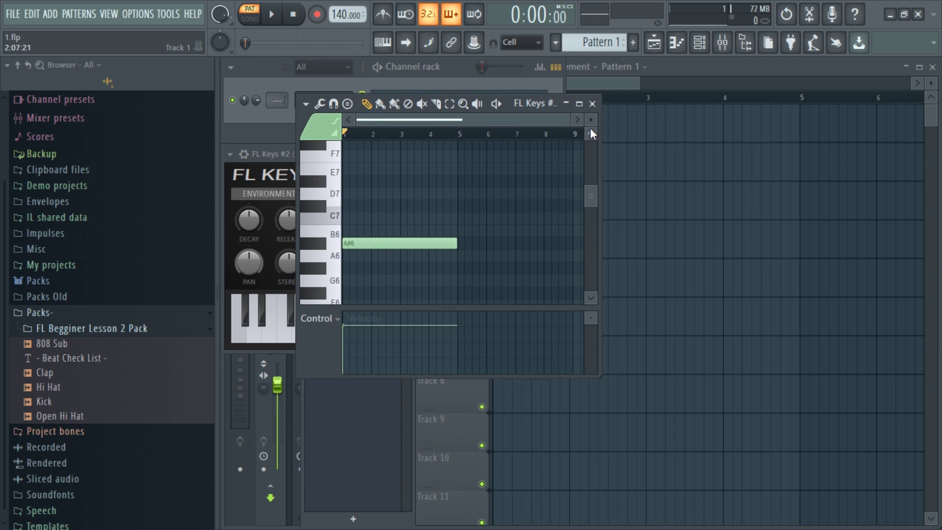
Step: Try a C7 note at bar 1 and a second A#6 note at bar 5, deleting each one after placing it
left_click_drag(568, 121, 660, 131)
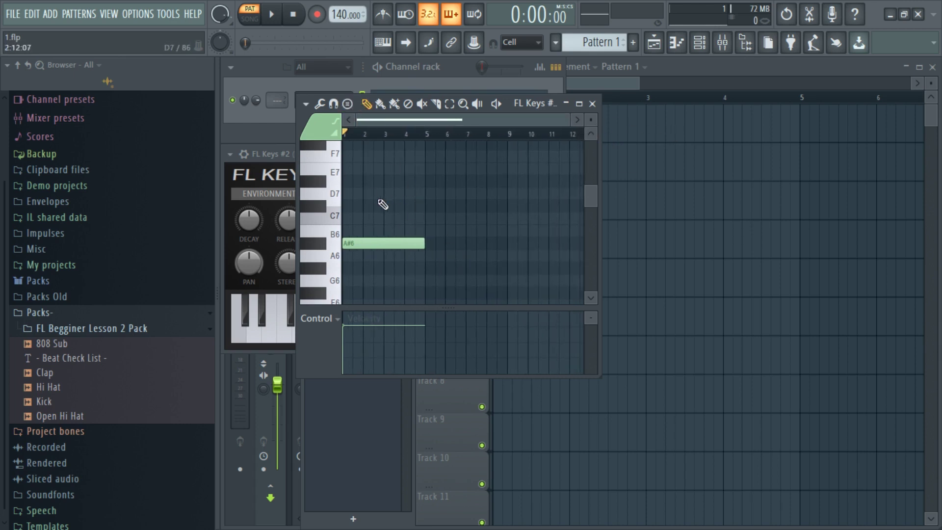
left_click(356, 218)
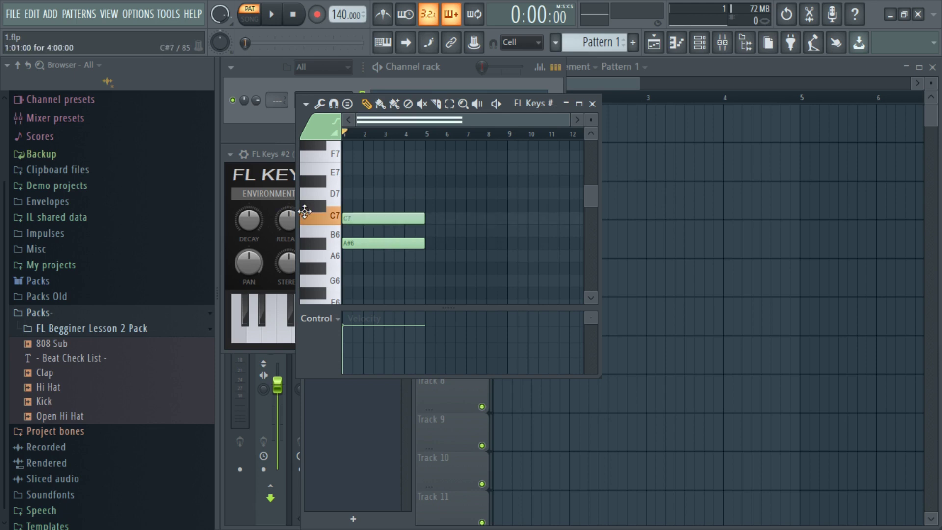
right_click(364, 219)
left_click(431, 243)
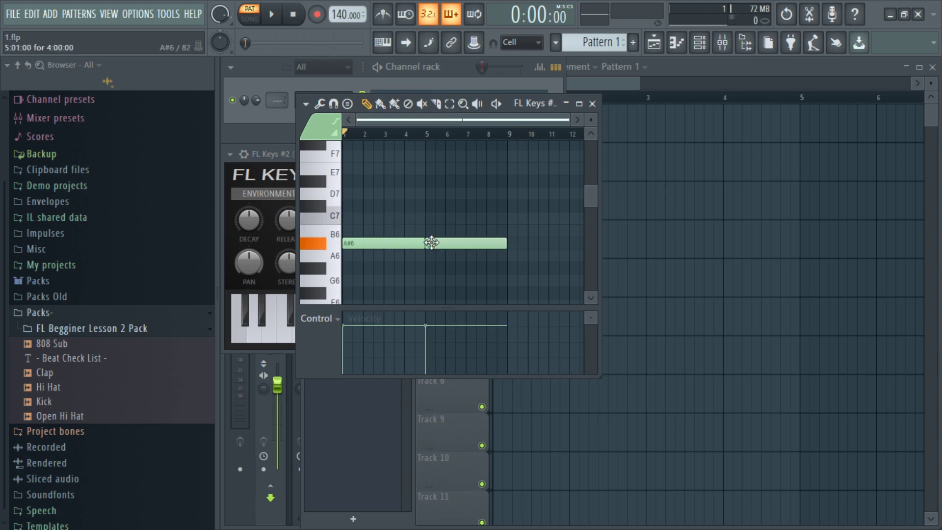
right_click(431, 242)
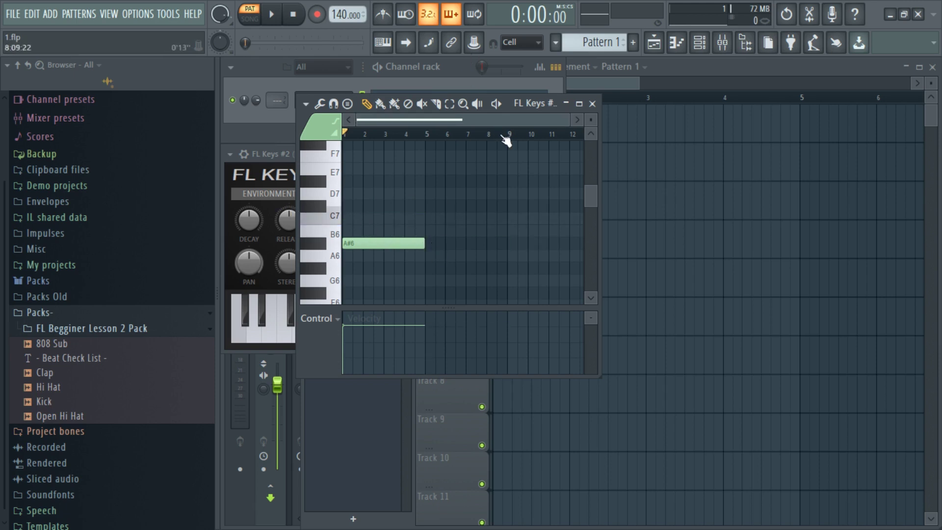
Step: Add another four-bar A#6 note after the first one in the piano roll and undo it
left_click_drag(568, 121, 500, 121)
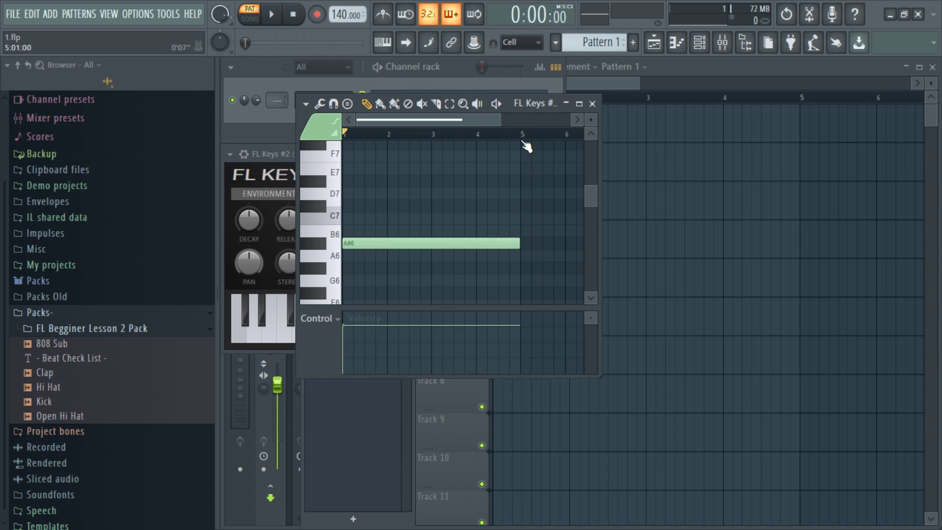
mouse_move(354, 141)
left_mouse_down()
mouse_move(431, 135)
mouse_move(536, 153)
mouse_move(524, 143)
mouse_move(348, 137)
left_mouse_up()
left_click_drag(499, 120, 569, 119)
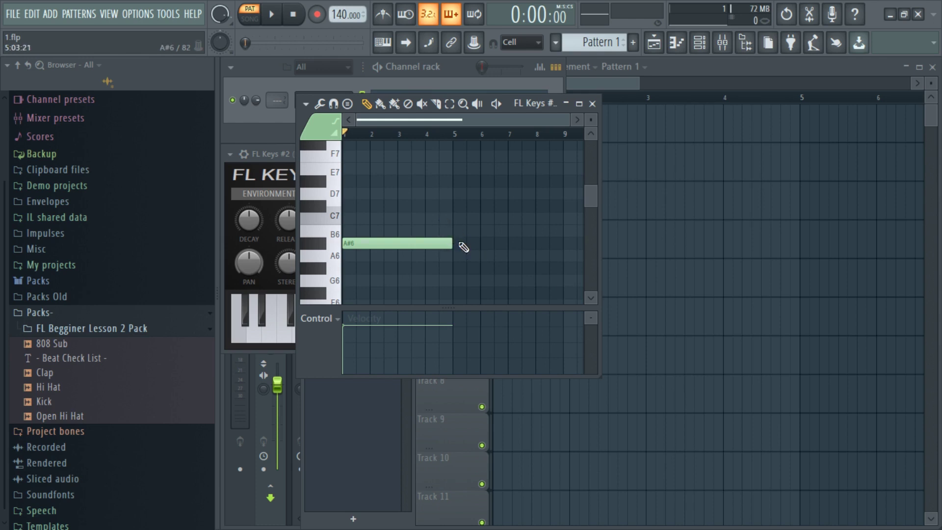
left_click(457, 243)
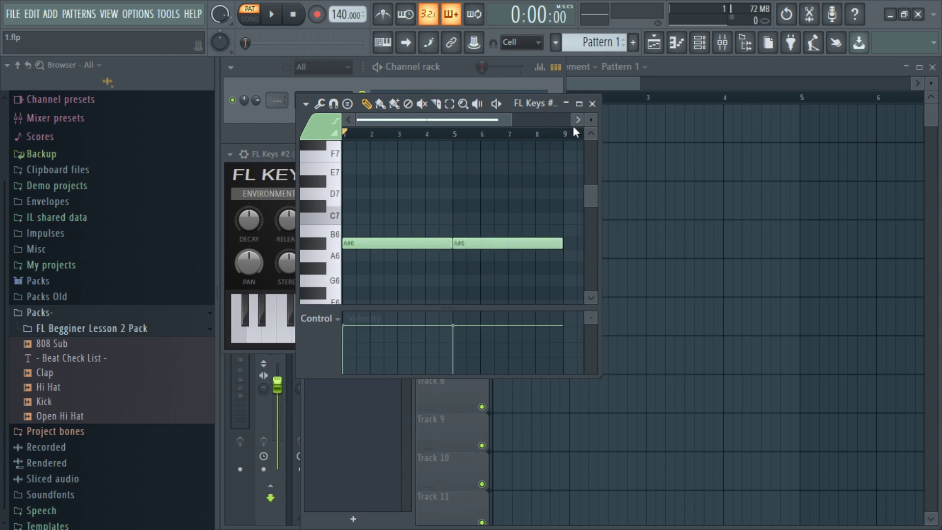
key("ctrl+z")
Step: Move the piano roll window clear of FL Keys and set the FL Keys instrument to Grand Piano (3 MB)
left_click_drag(573, 119, 473, 120)
left_click_drag(320, 126, 494, 182)
left_click(338, 320)
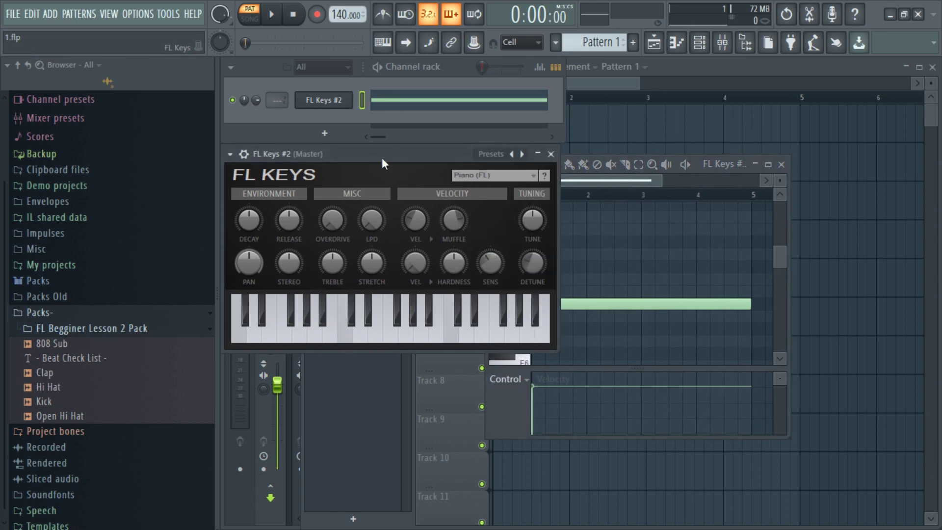
left_click(490, 177)
left_click(490, 199)
Step: Audition several ascending notes on the FL Keys on-screen keyboard with the Grand Piano sound
left_click(378, 318)
left_click(396, 328)
left_click(427, 337)
left_click(466, 336)
left_click(511, 336)
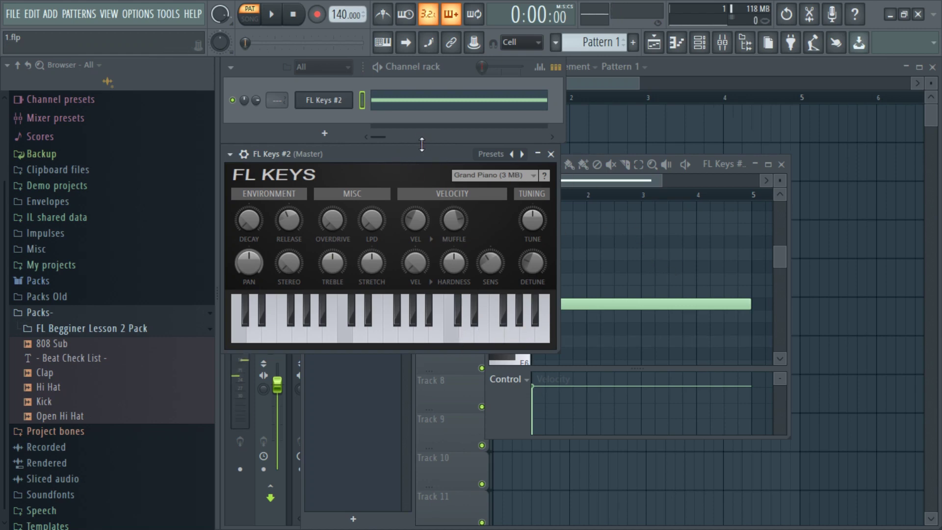
Step: Reposition the FL Keys window slightly lower, checking its instrument list, and bring the piano roll to the front
left_click_drag(425, 155, 423, 180)
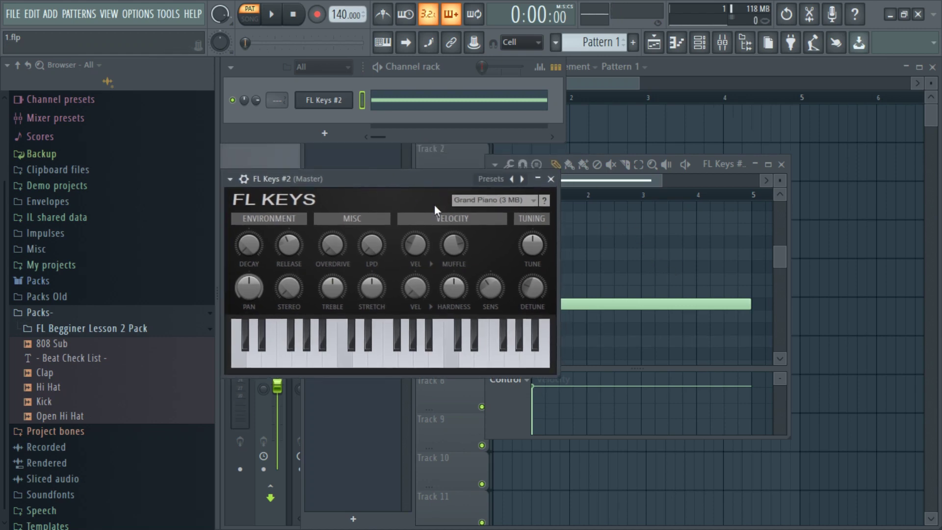
left_click(495, 201)
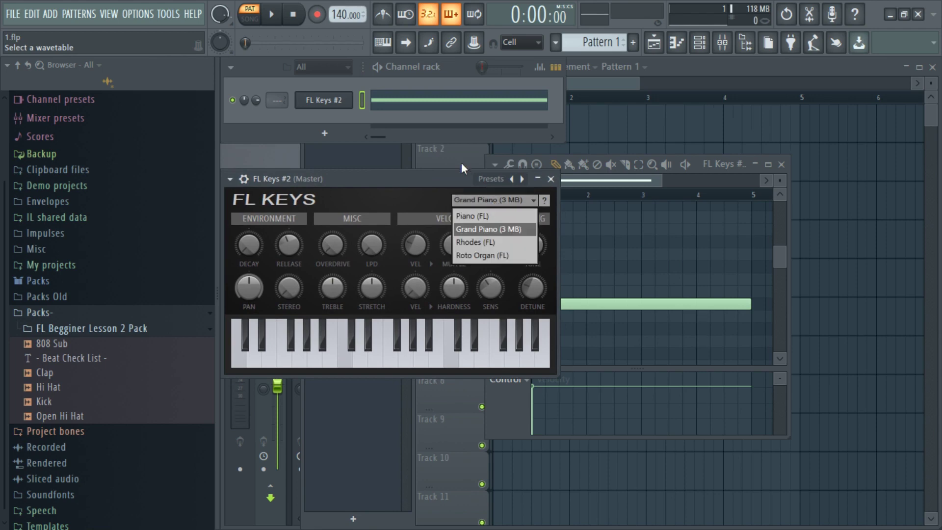
left_click(444, 175)
left_click(487, 204)
left_click(409, 189)
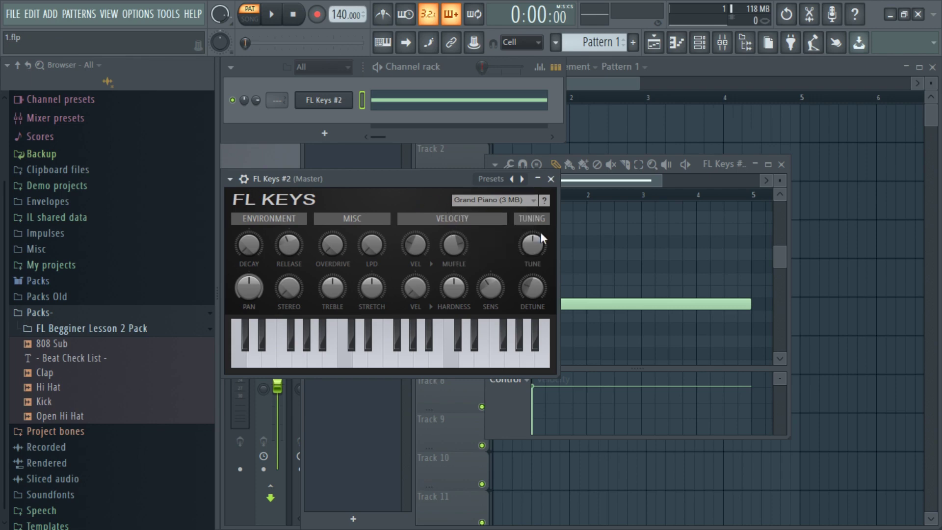
left_click(626, 302)
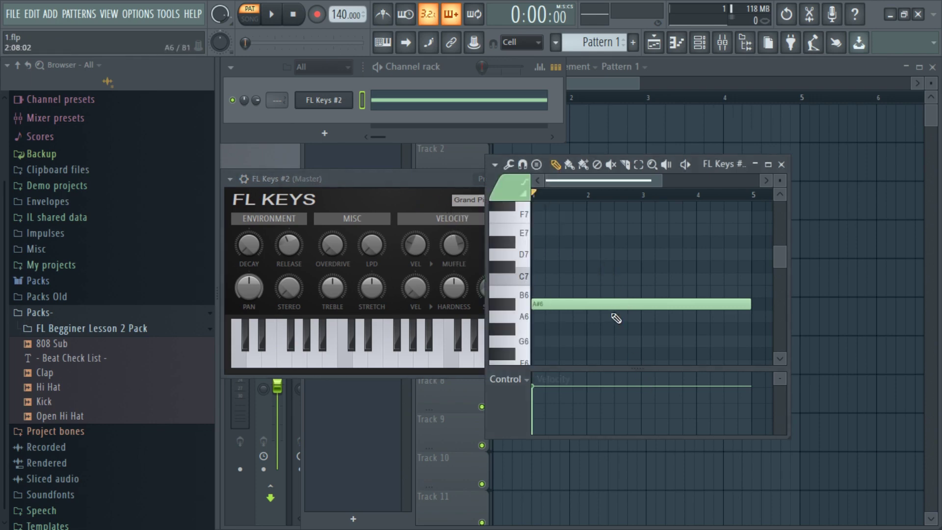
Step: Replace the four-bar A#6 note with a half-bar C6 note at the start of bar 1
left_click_drag(657, 182, 696, 181)
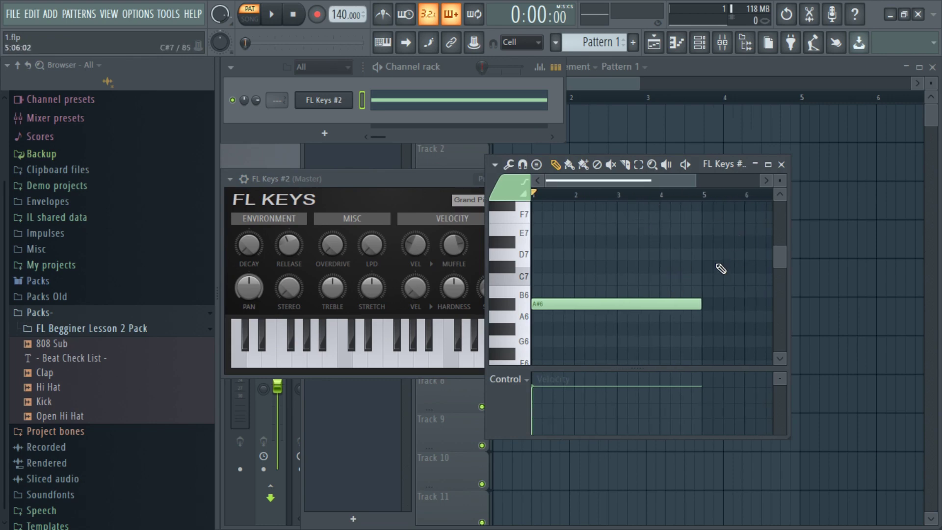
right_click(674, 303)
scroll(667, 289, "down", 4)
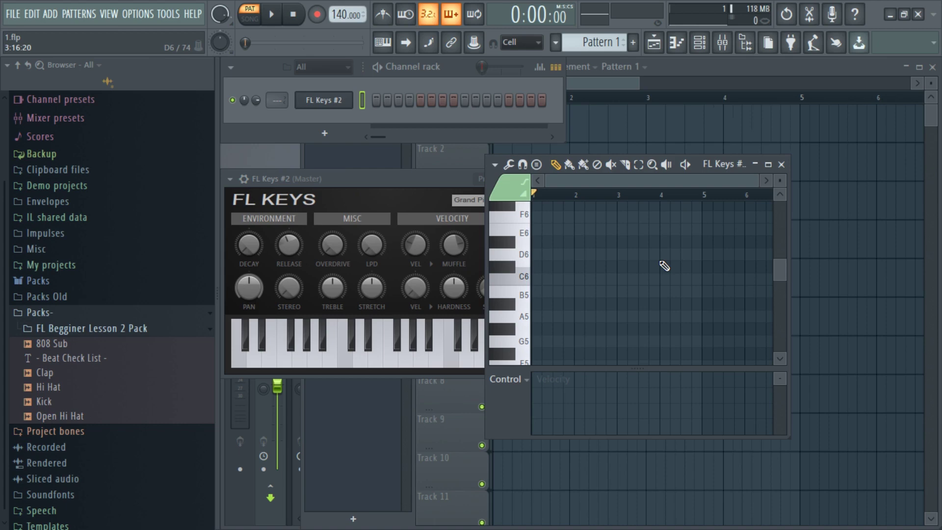
left_click_drag(758, 179, 719, 180)
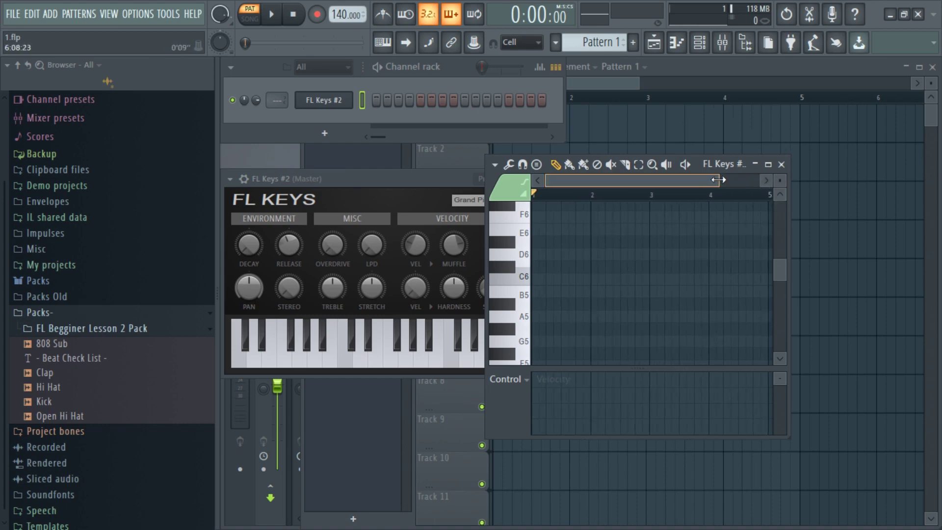
left_click(546, 281)
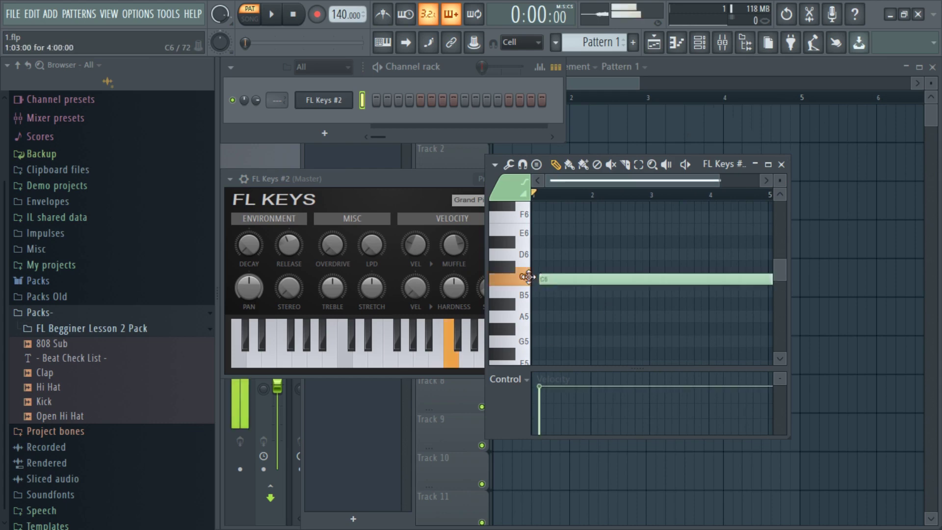
left_click_drag(760, 283, 561, 280)
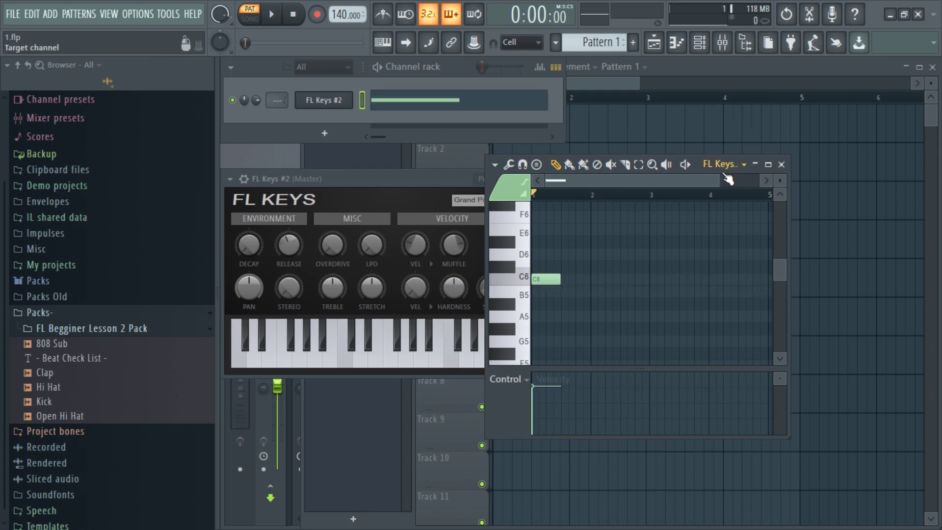
Step: Add half-bar A5 and F5 notes below the C6 at the start of bar 1 and play back the chord
left_click_drag(719, 180, 633, 180)
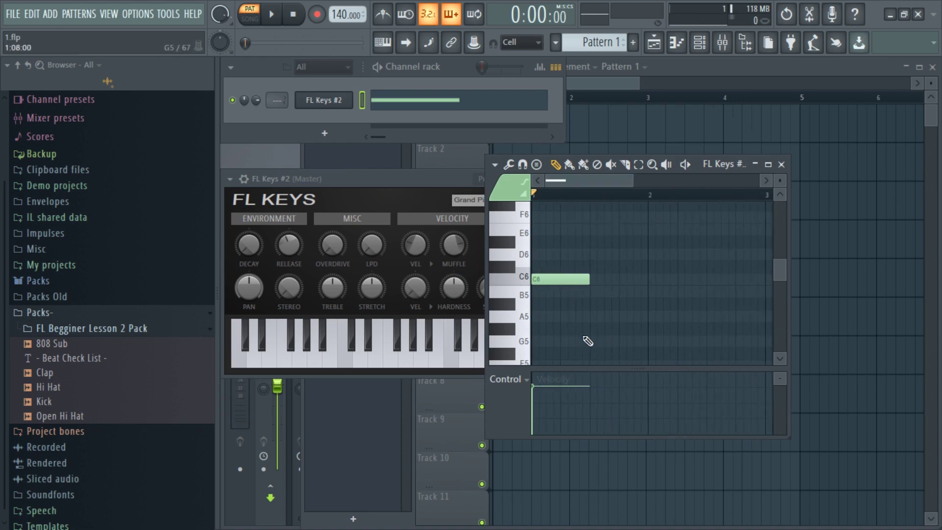
left_click(553, 317)
scroll(560, 323, "down", 3)
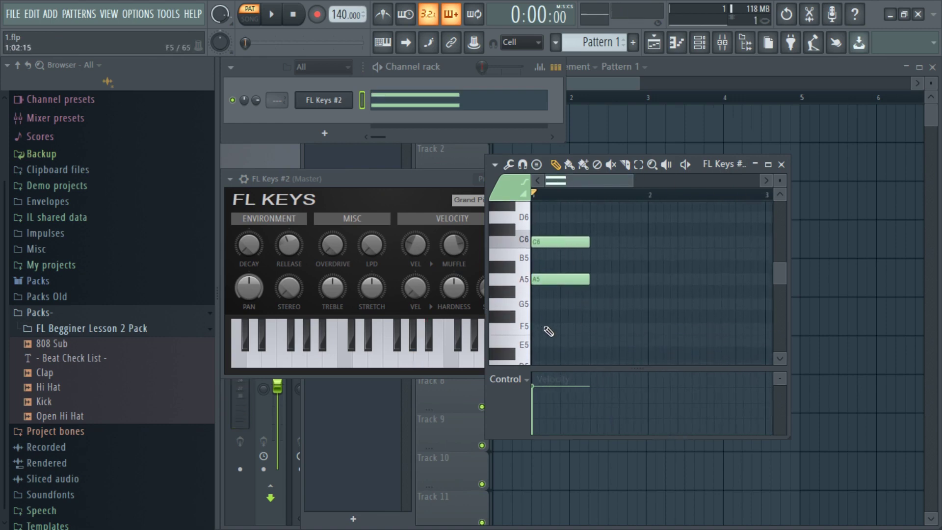
left_click(534, 329)
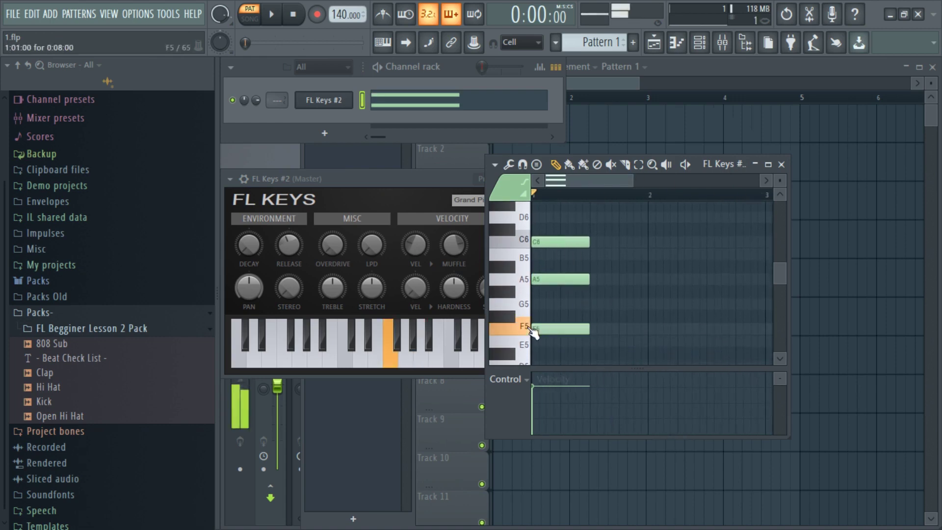
left_click(684, 165)
left_click(292, 14)
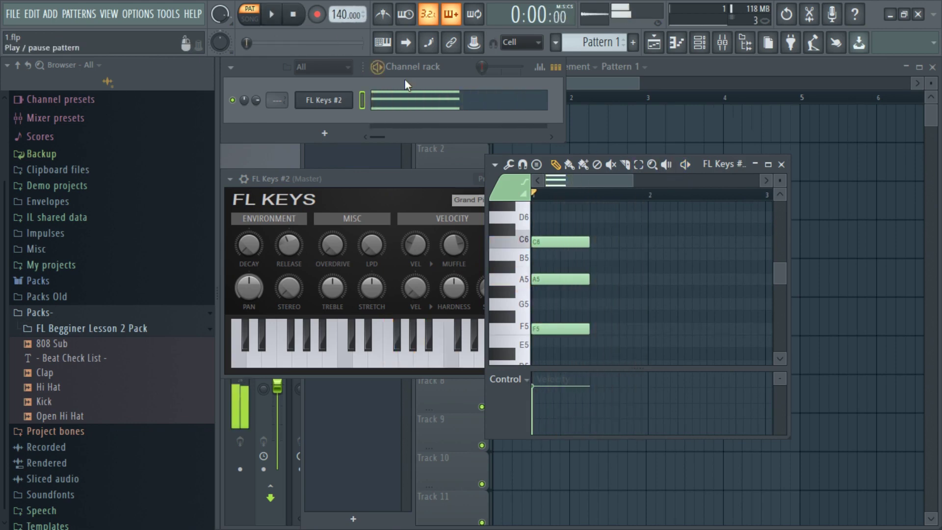
key("space")
key("space")
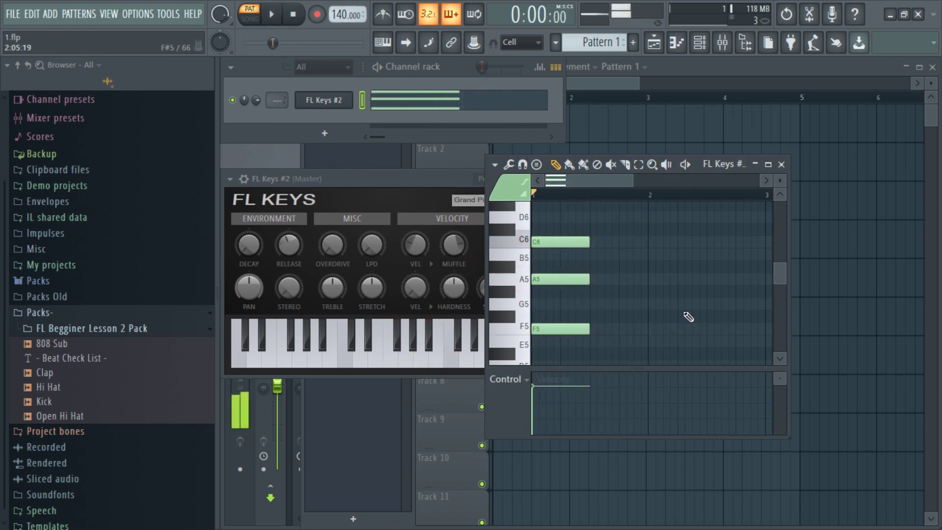
Step: Add a second half-bar chord of B5, G5 and E5 at step 13 of bar 1 and play back both chords
left_click_drag(629, 184, 707, 184)
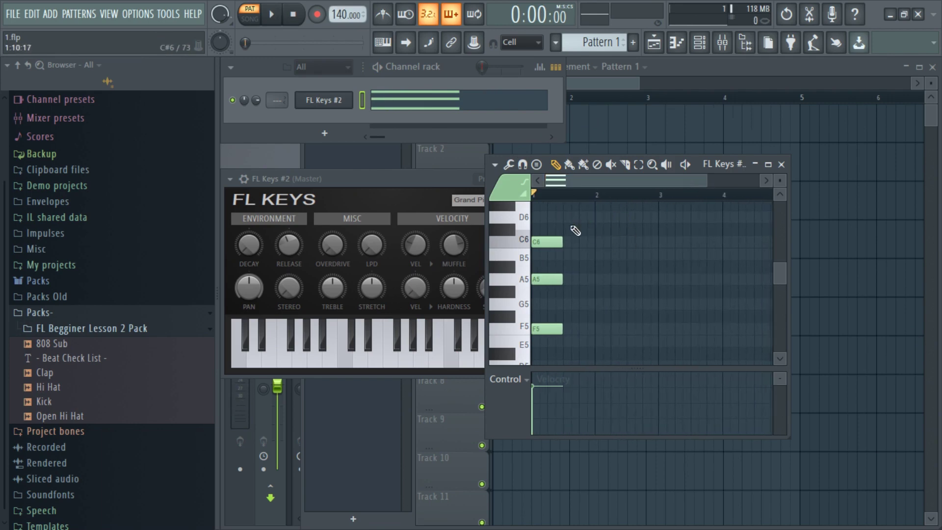
left_click(585, 254)
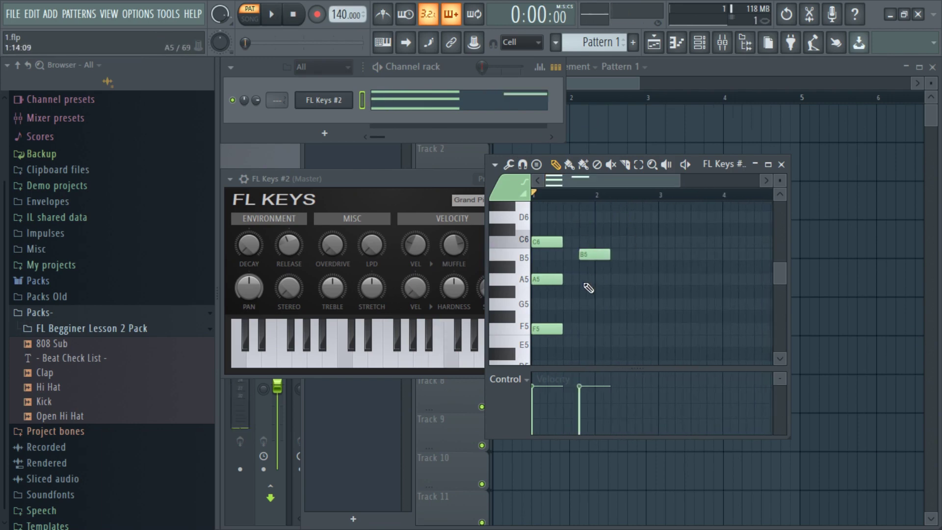
left_click(586, 279)
left_click_drag(588, 279, 589, 304)
mouse_move(588, 353)
left_mouse_down()
mouse_move(584, 333)
mouse_move(586, 342)
left_mouse_up()
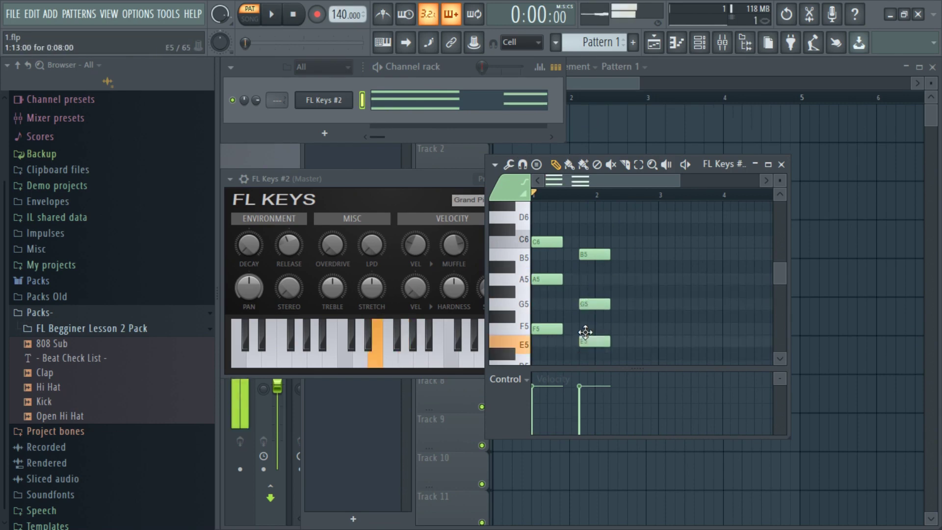
left_click_drag(677, 181, 714, 179)
key("space")
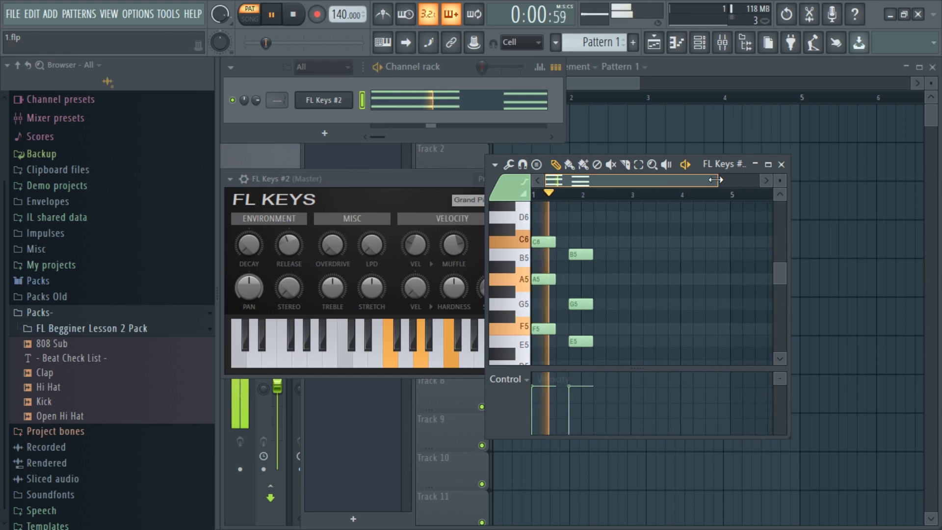
key("space")
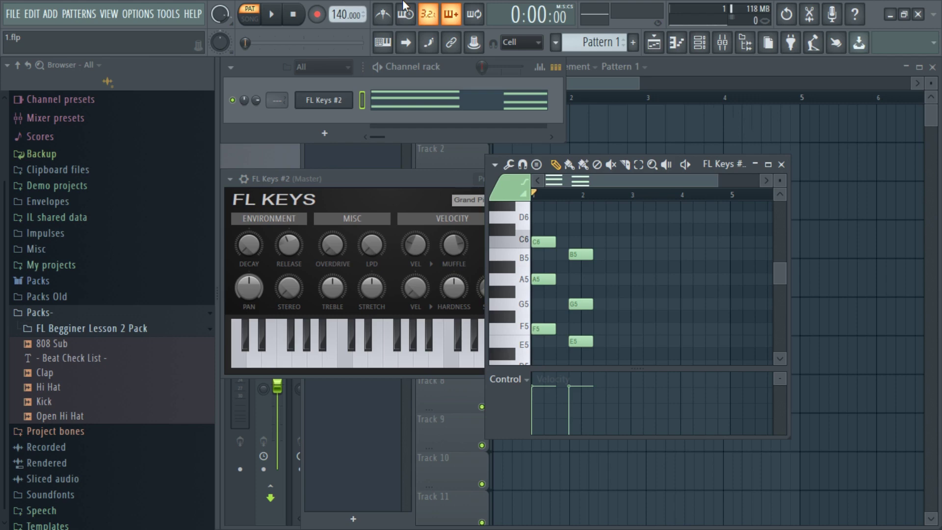
Step: Turn on the metronome and play the two chords against it to hear the timing
left_click(383, 14)
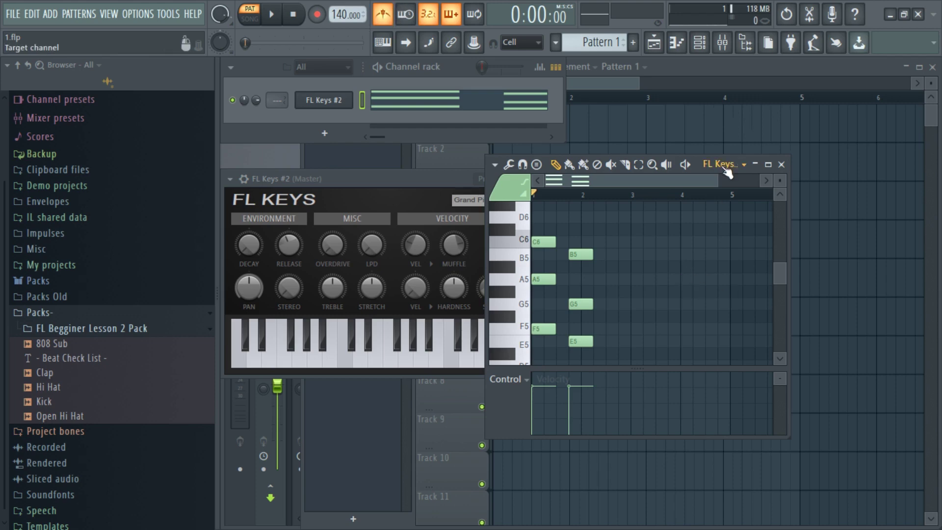
left_click_drag(718, 180, 726, 191)
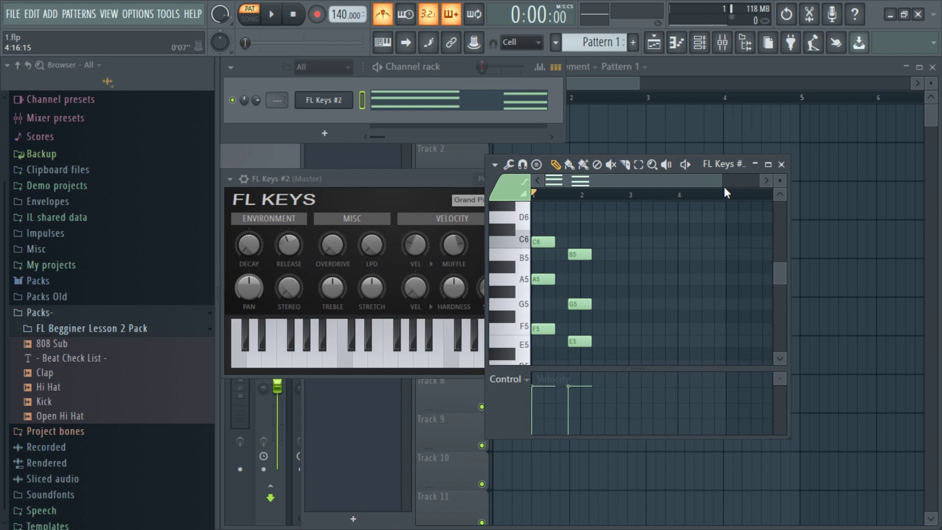
key("space")
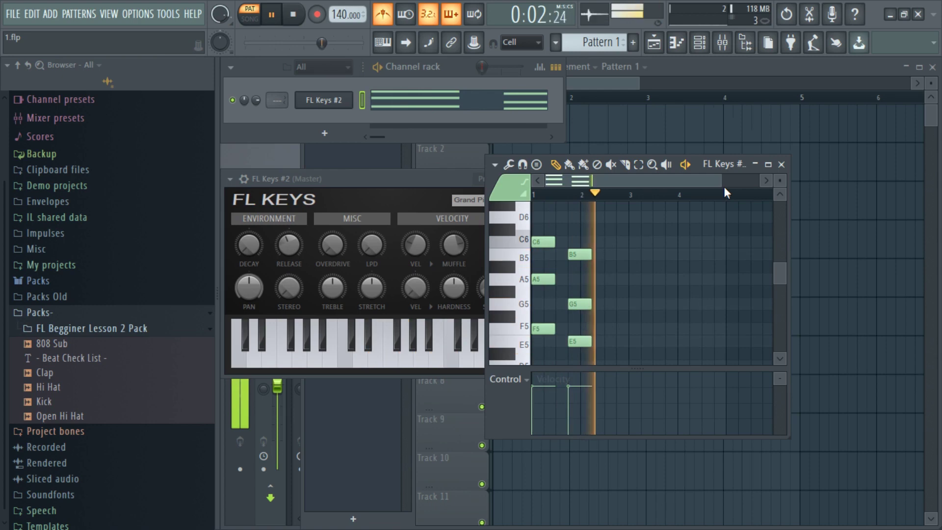
key("space")
Step: Add two more half-bar B5, G5 and E5 chords, at the start and at step 13 of bar 3
left_click(631, 254)
left_click(632, 303)
left_click(633, 341)
left_click(672, 340)
left_click(672, 304)
left_click(671, 254)
Step: Play back the four-chord pattern with the metronome, stop it and turn the metronome off
key("space")
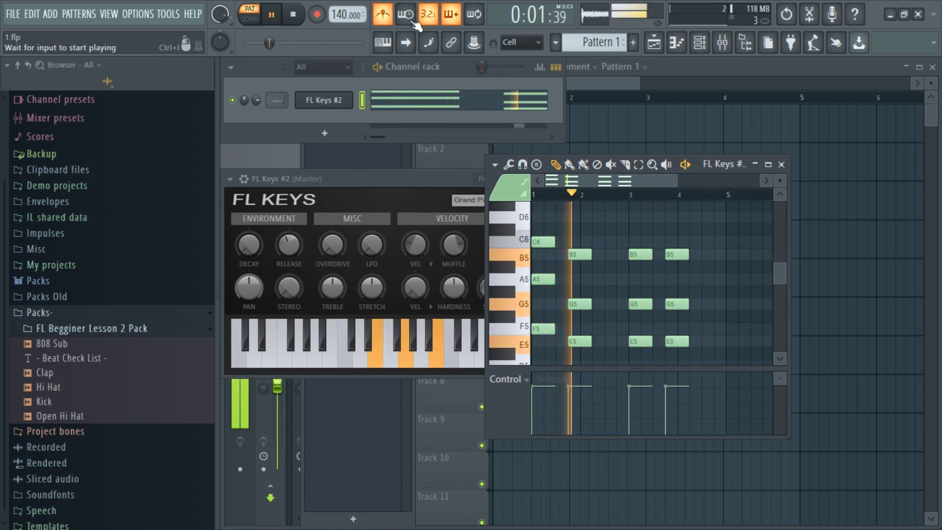
left_click_drag(678, 179, 694, 179)
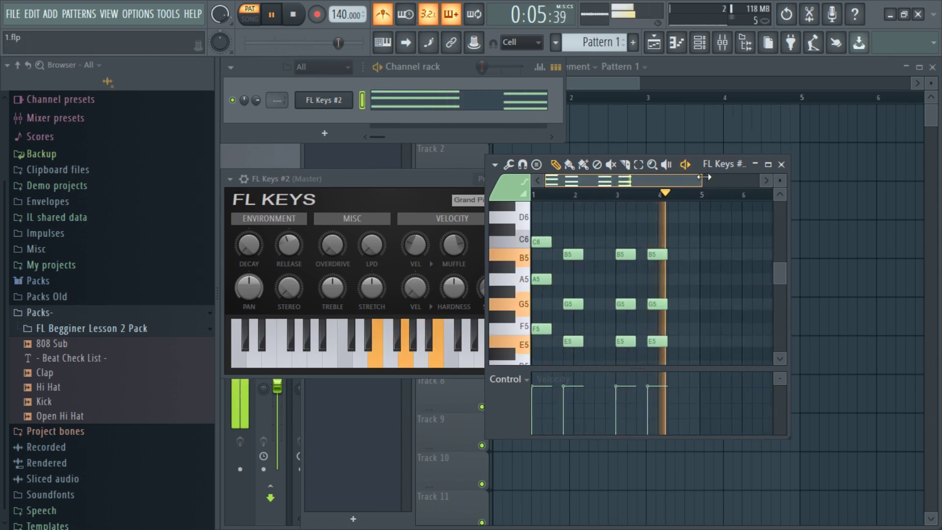
left_click_drag(694, 179, 717, 182)
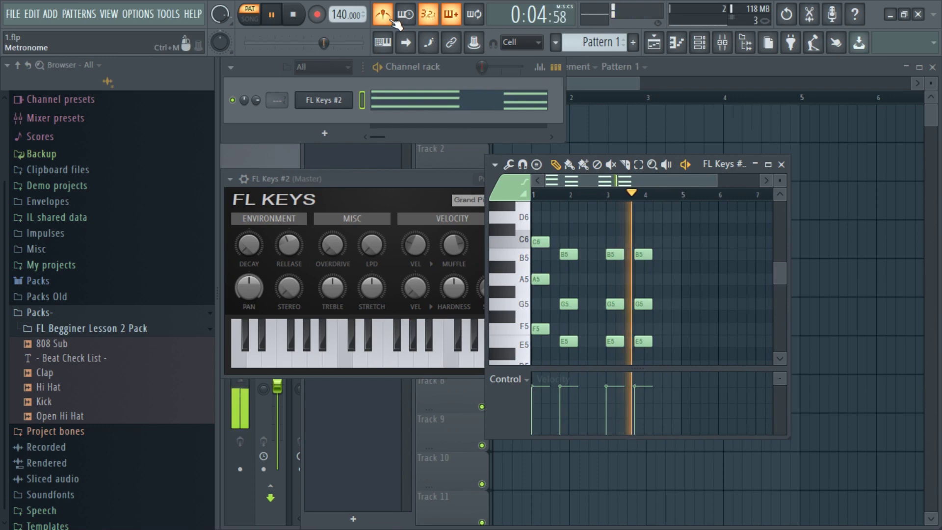
key("space")
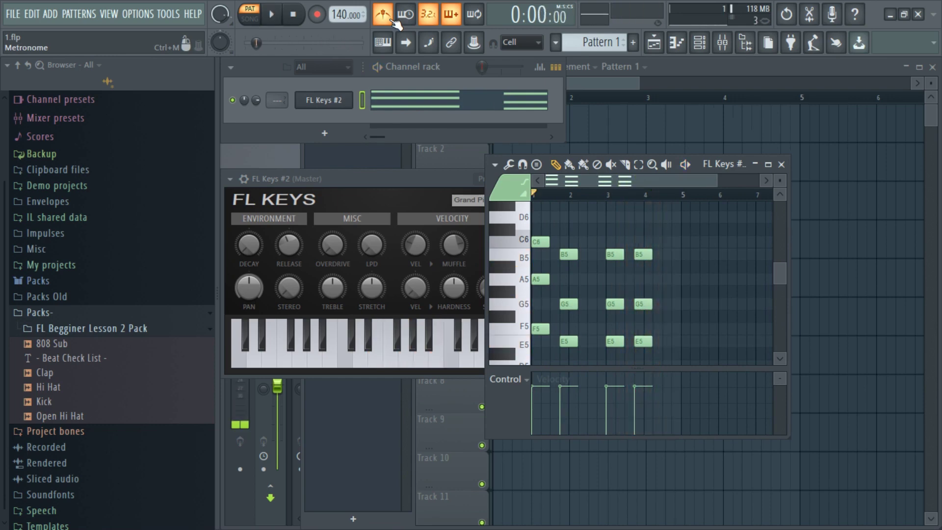
left_click(392, 21)
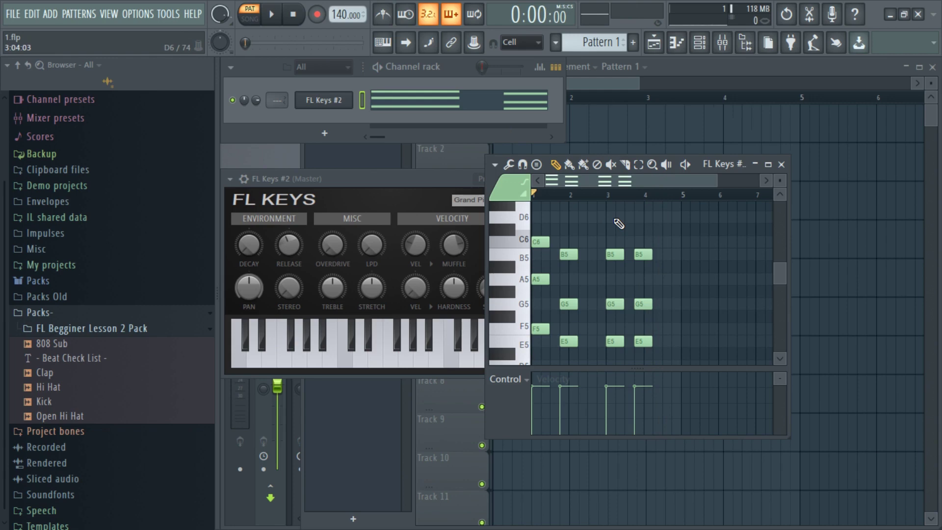
Step: Switch to the Beat Check List text file in Notepad, move its window fully into view and make it taller
key("super")
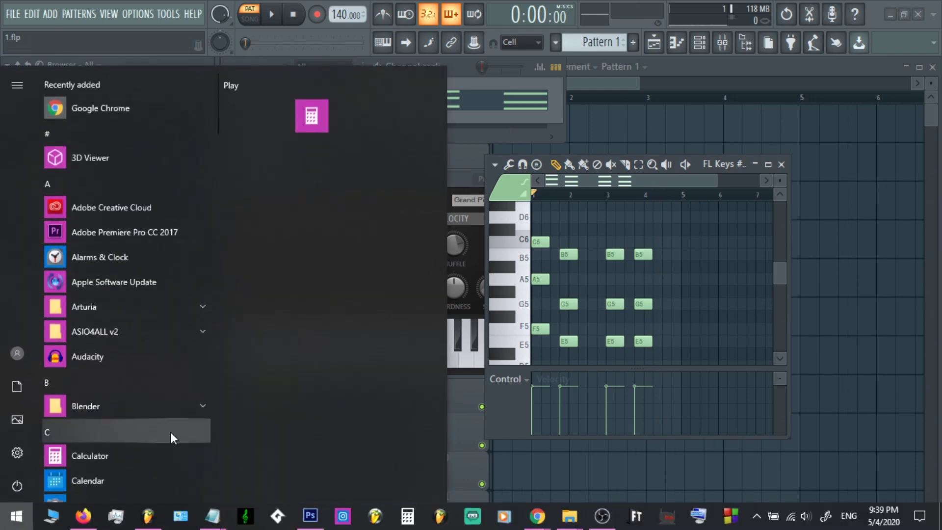
mouse_move(211, 515)
left_click(365, 482)
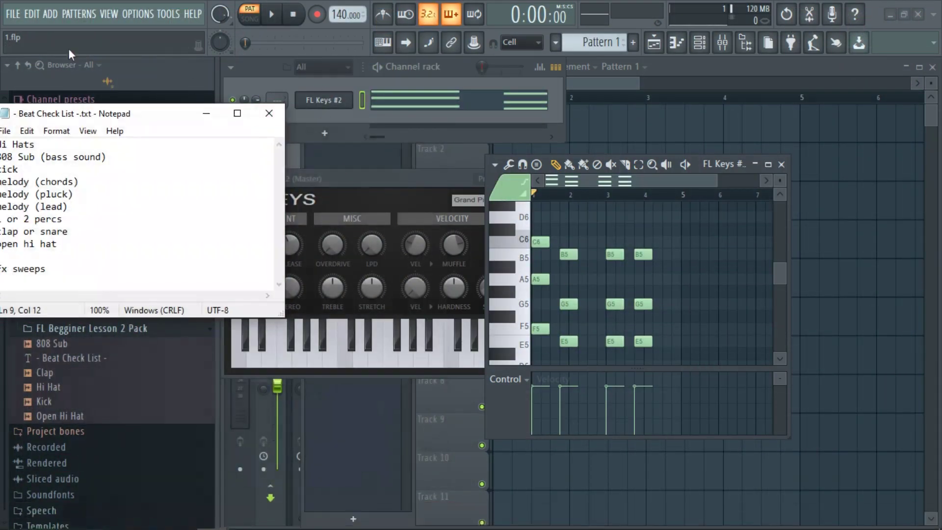
left_click_drag(151, 111, 255, 77)
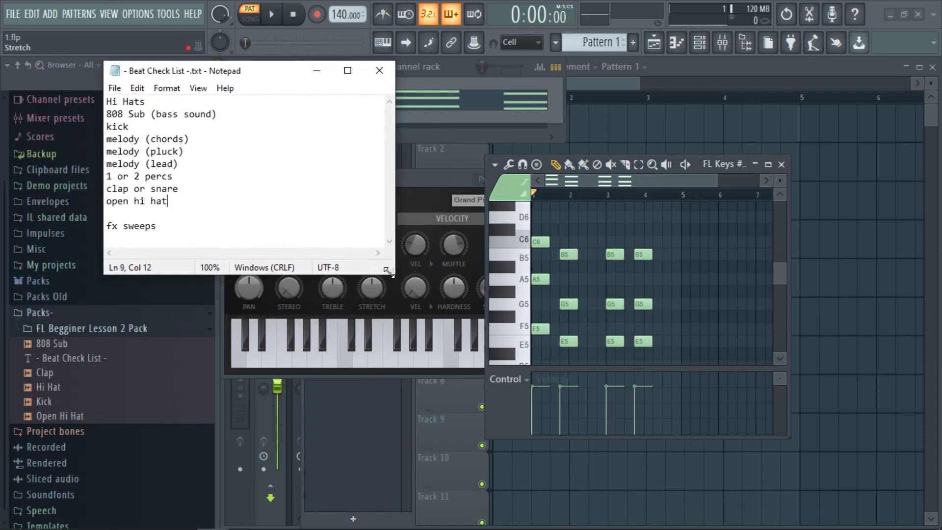
left_click_drag(391, 271, 367, 318)
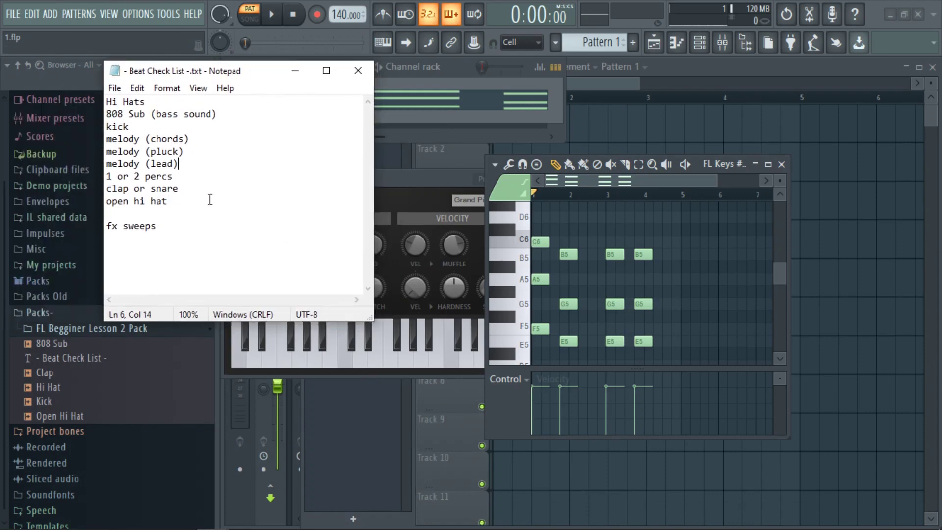
Step: Mark the "melody (chords)" line of the checklist with a trailing row of dashes
triple_click(221, 146)
left_click(215, 142)
type("-------------------")
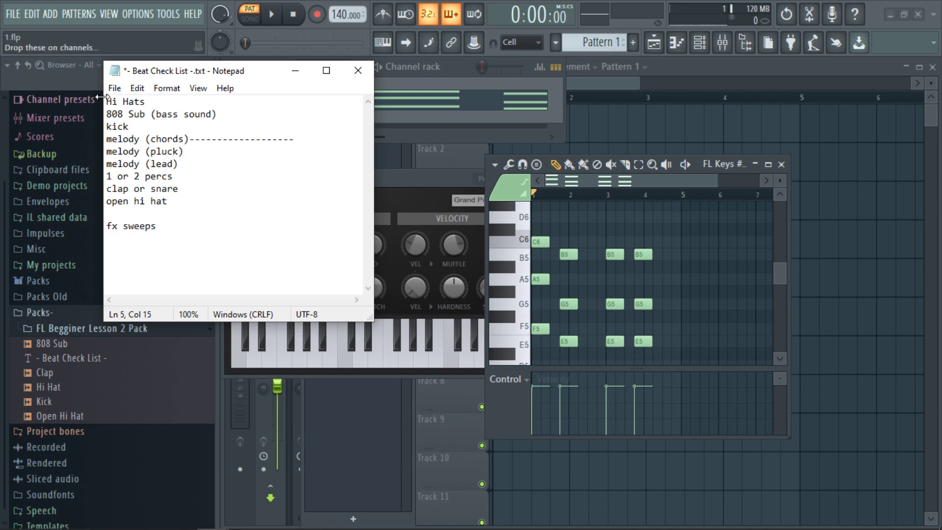
Step: Switch back to FL Studio, add a Purity instrument channel and move the Purity window higher up
left_click(451, 65)
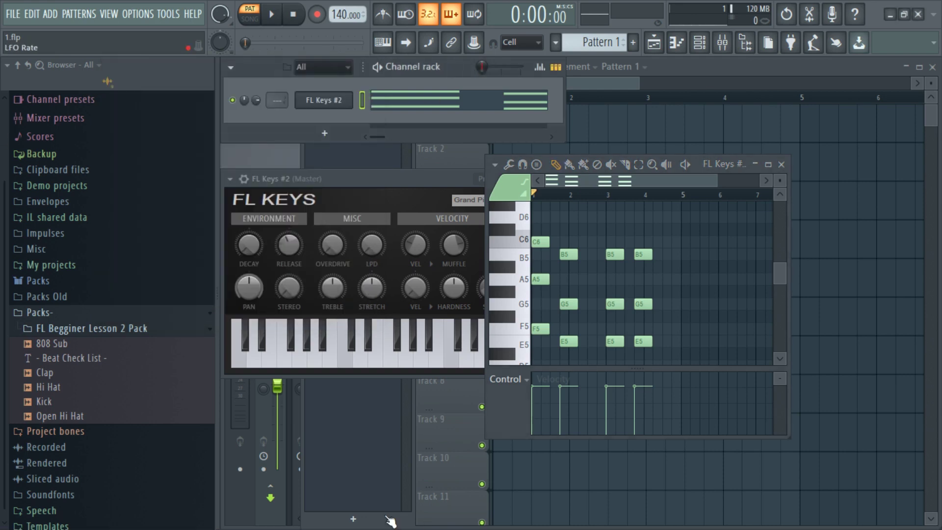
left_click(230, 67)
mouse_move(261, 84)
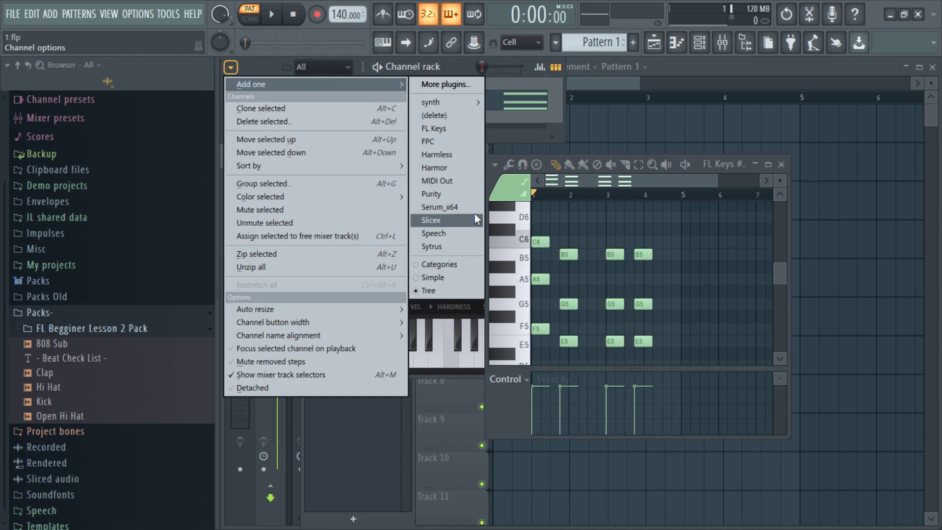
left_click(458, 196)
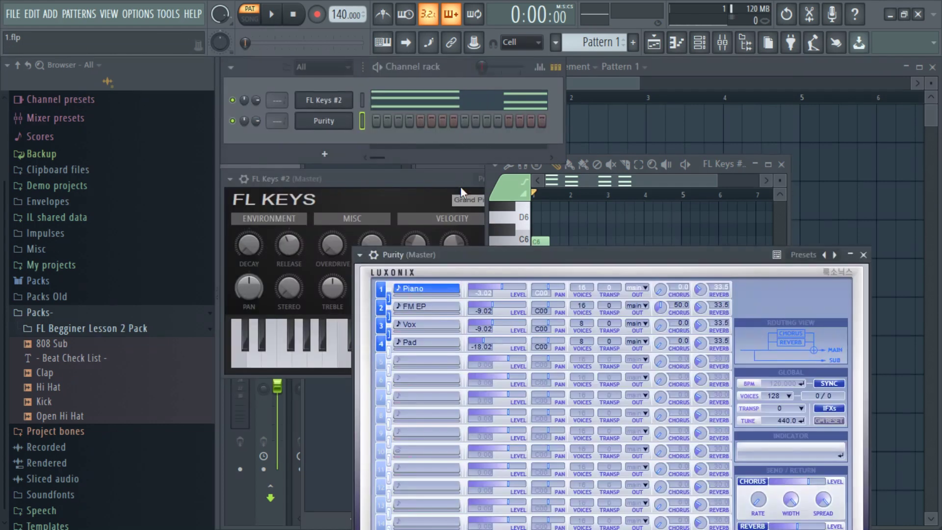
left_click_drag(522, 255, 443, 137)
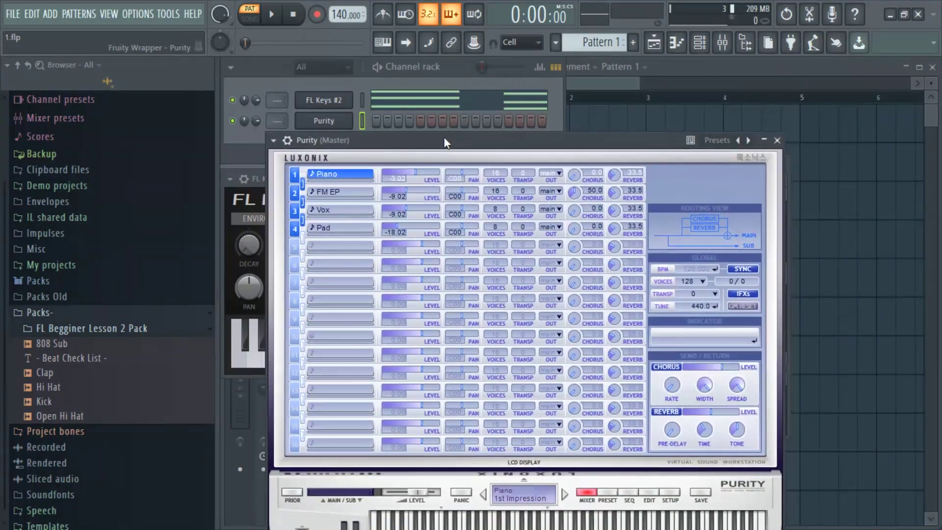
Step: Load the Breath Bell preset from Purity's Bell & Perc category and move the Purity window clear of the channel rack
left_click(607, 493)
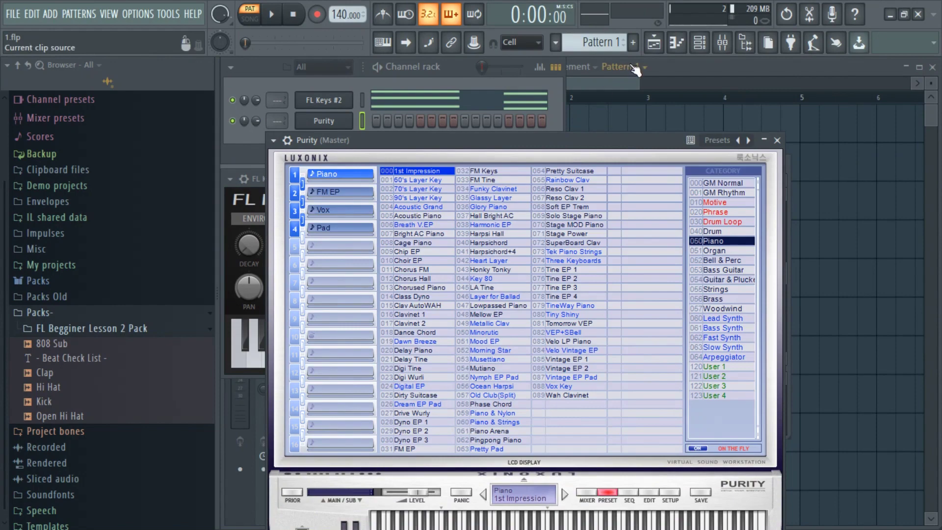
left_click(709, 264)
left_click_drag(476, 141, 476, 102)
left_click(429, 195)
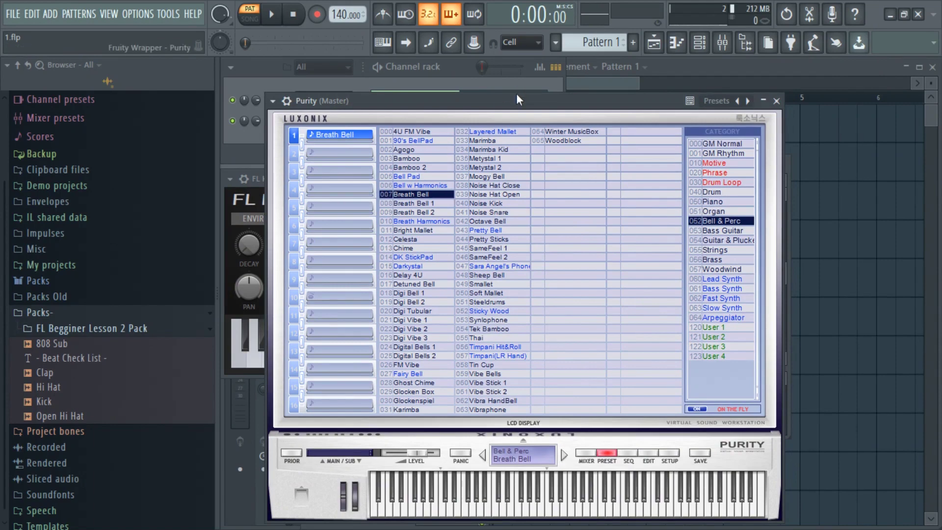
left_click_drag(520, 97, 573, 162)
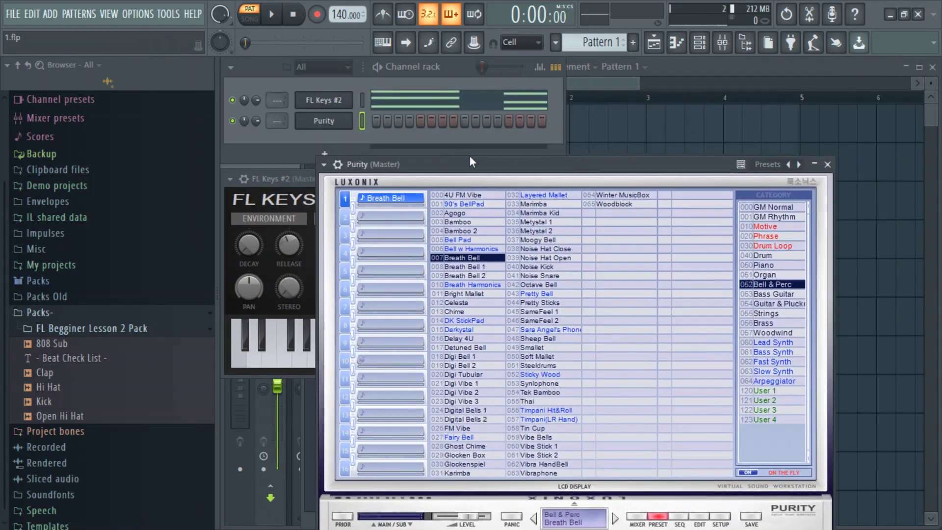
Step: Load the Breath Bell 1 preset in Purity and move the Purity window slightly lower
left_click(485, 266)
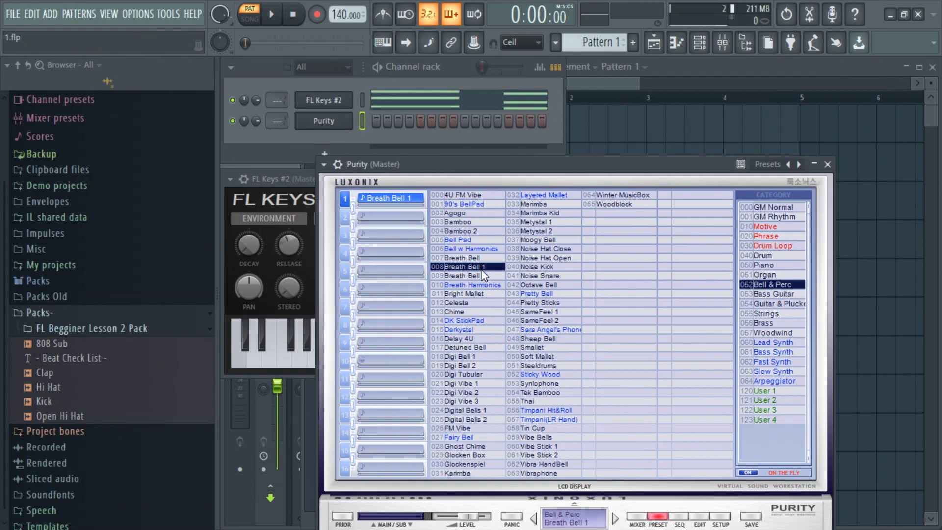
right_click(343, 129)
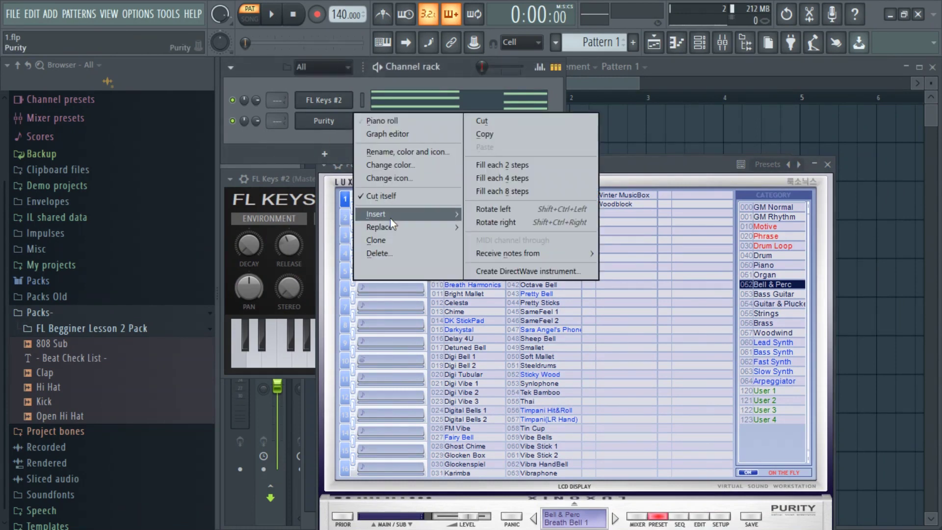
mouse_move(393, 226)
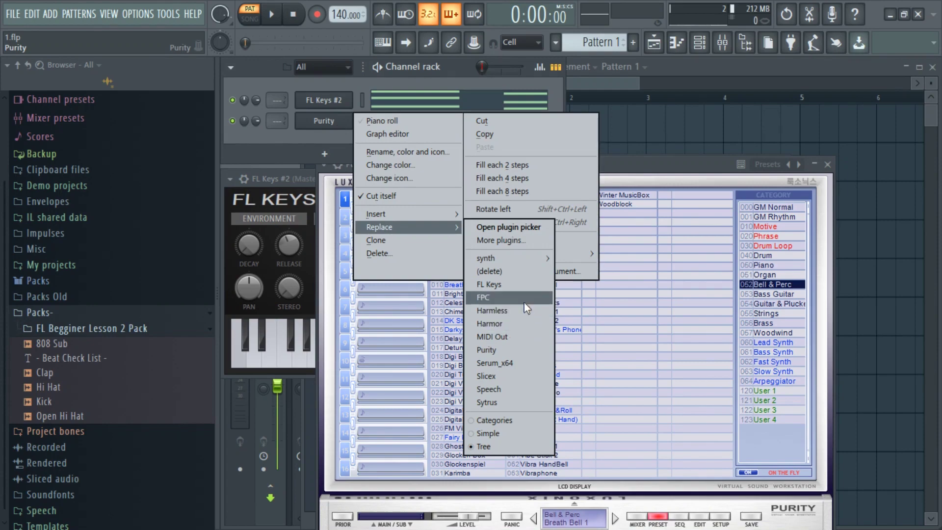
left_click_drag(637, 166, 636, 189)
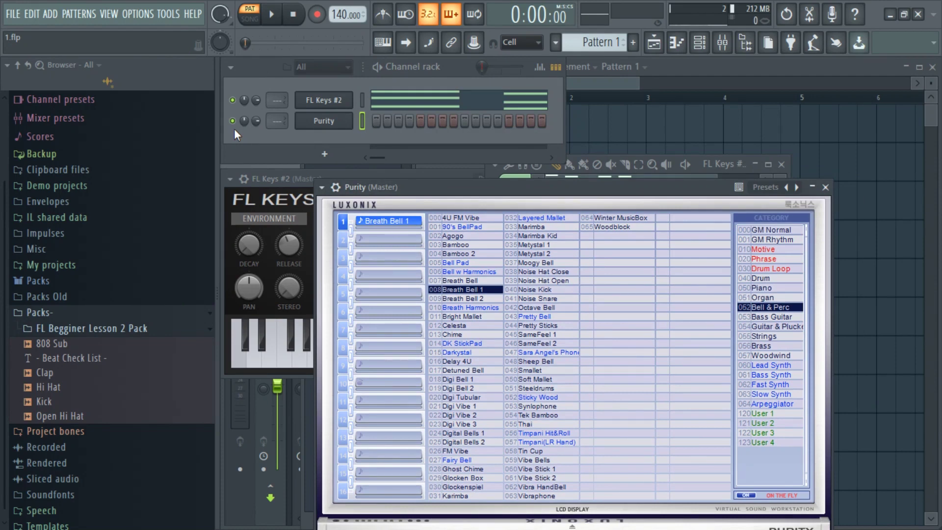
Step: Open the Purity channel's piano roll
right_click(345, 120)
left_click(328, 120)
right_click(348, 121)
mouse_move(429, 227)
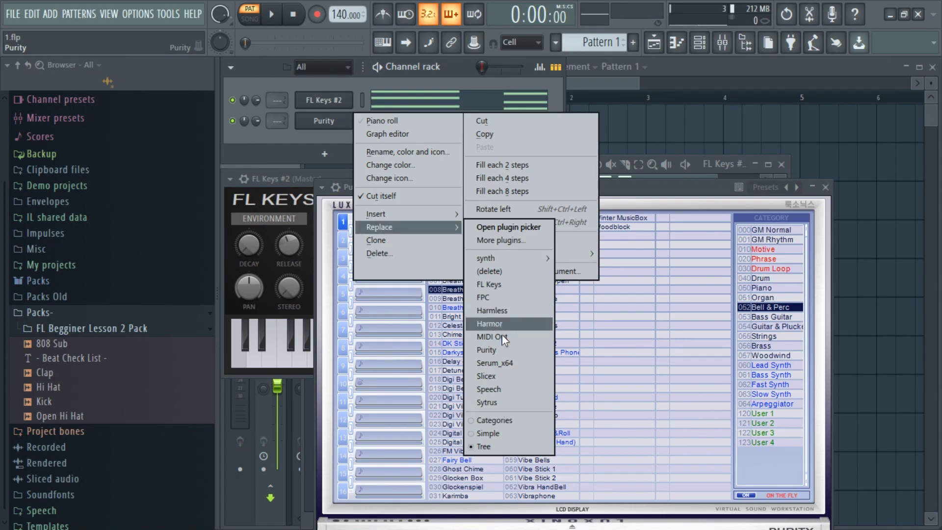
left_click(337, 125)
right_click(336, 122)
left_click(368, 121)
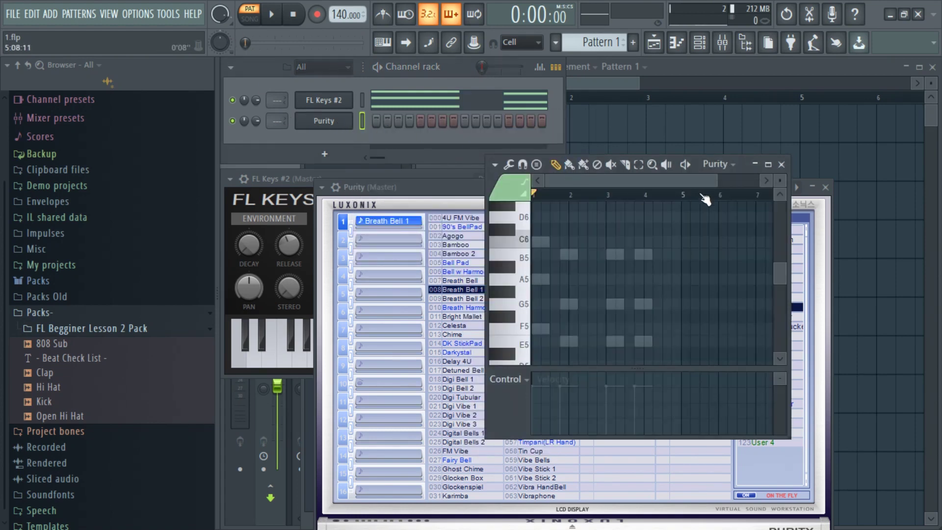
Step: Place an F5 note at the start of bar 1 in Purity's piano roll and shorten it to one step
left_click_drag(717, 176, 620, 180)
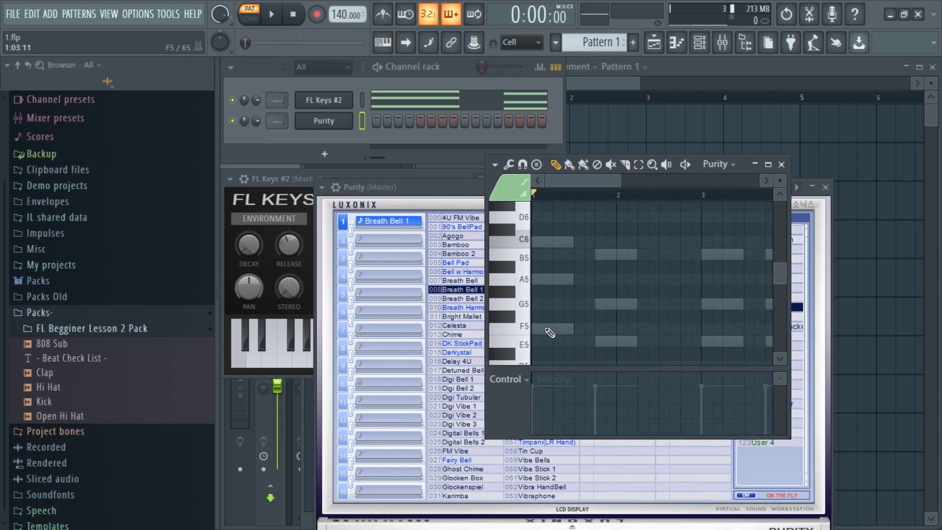
left_click(550, 332)
left_click_drag(571, 328, 540, 328)
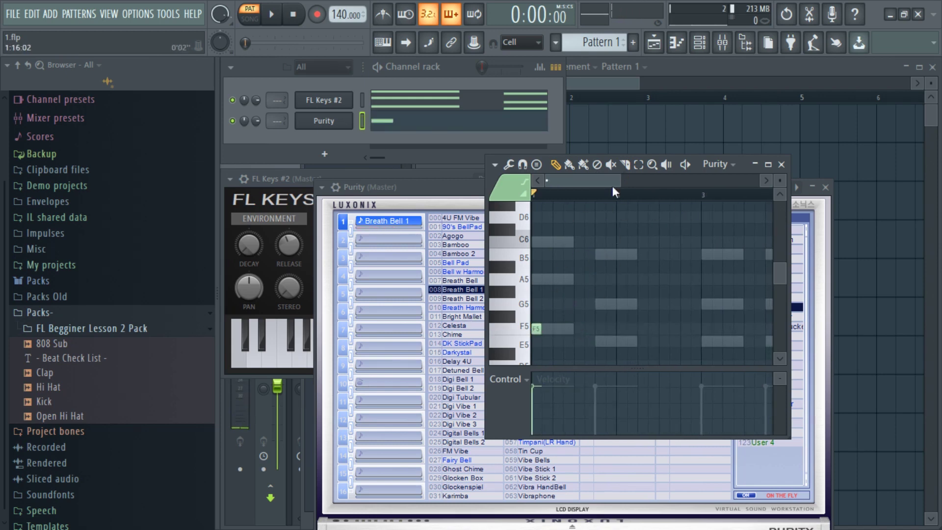
left_click_drag(616, 180, 592, 181)
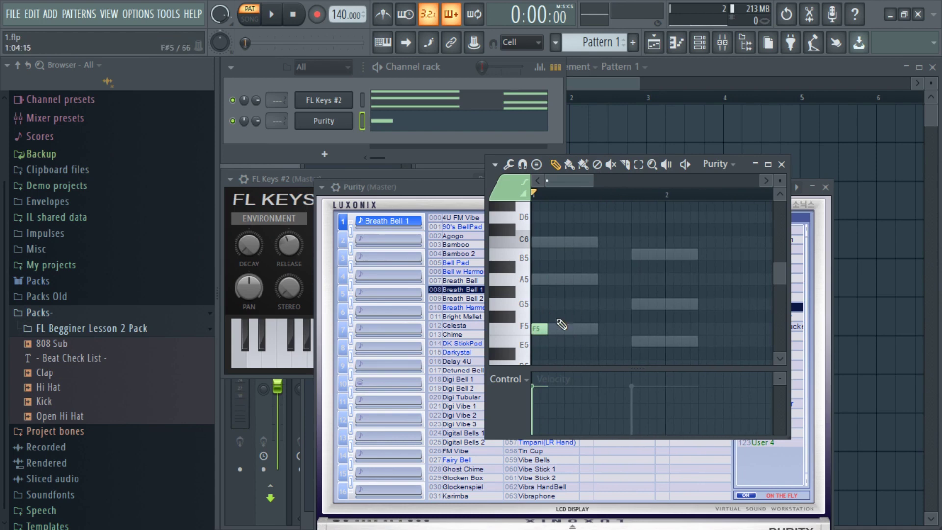
left_click_drag(592, 181, 681, 180)
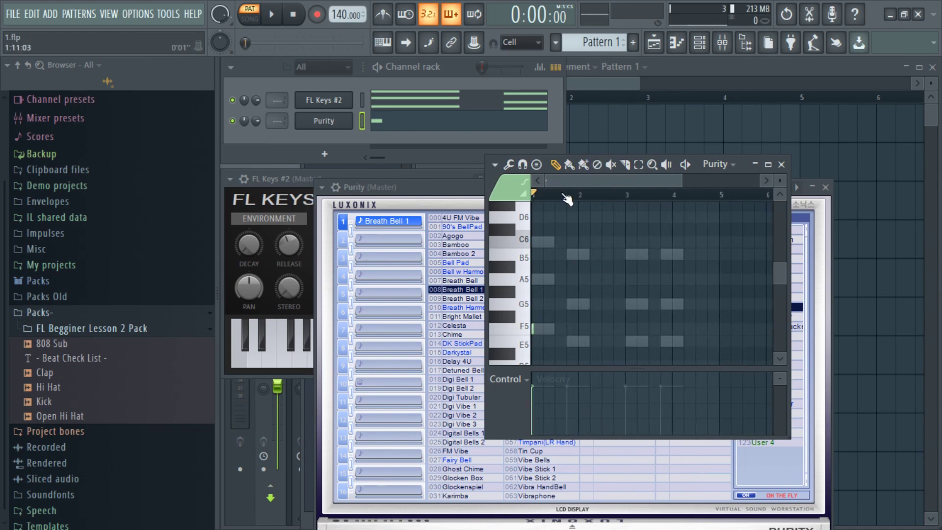
left_click_drag(681, 185, 675, 185)
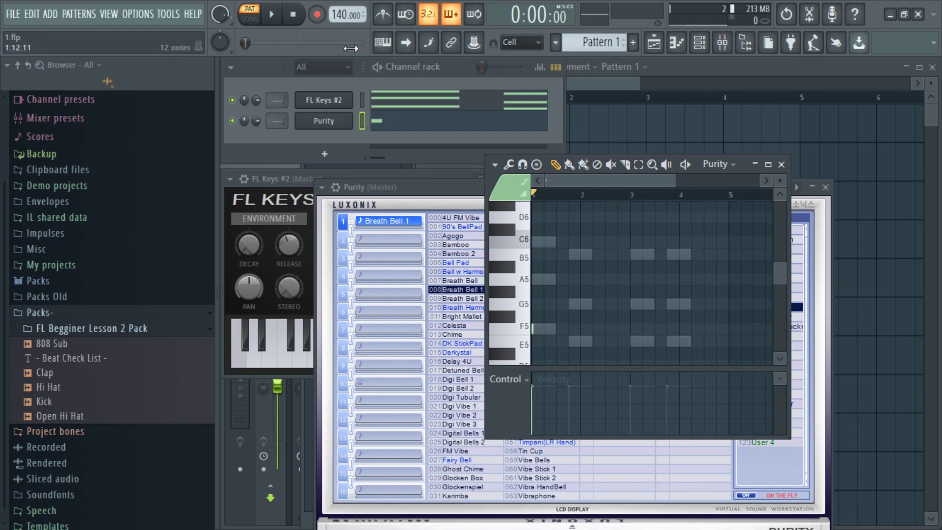
Step: Turn the piano roll's ghost channels helper off and back on
left_click(496, 165)
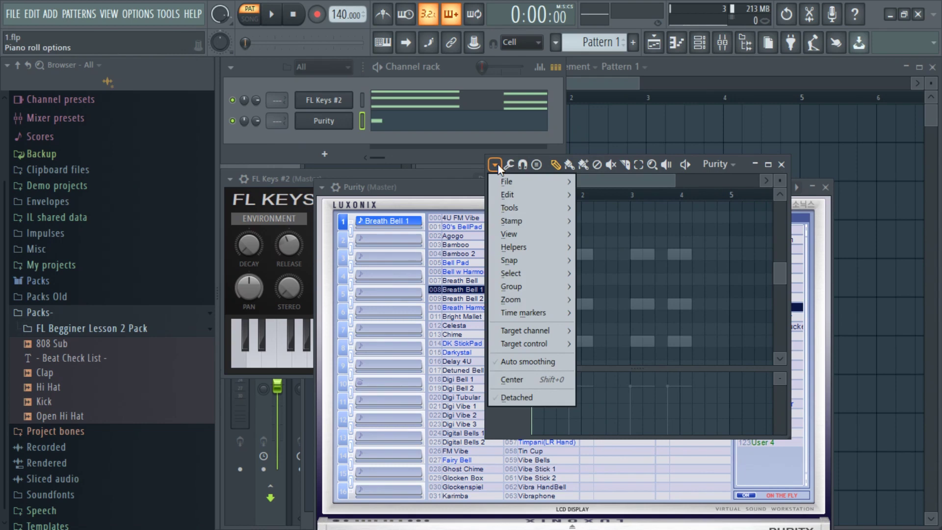
mouse_move(527, 247)
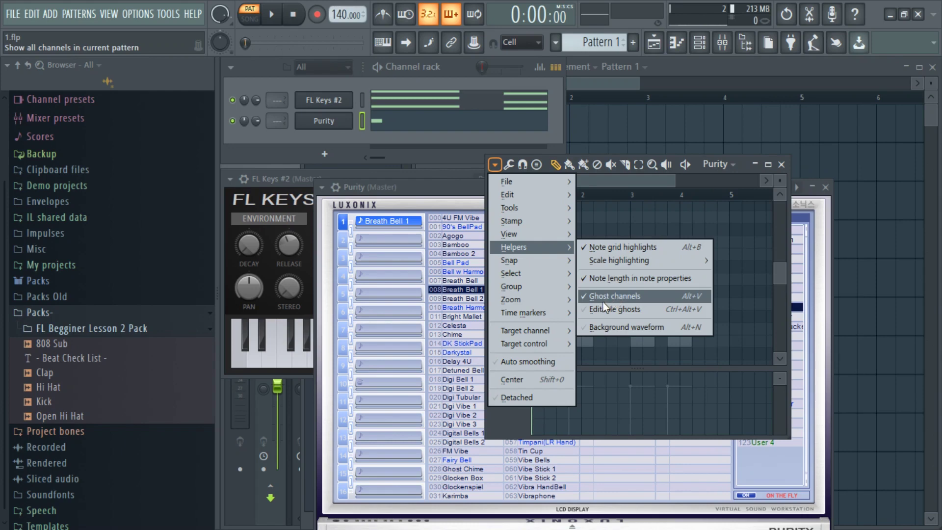
left_click(592, 295)
left_click(495, 163)
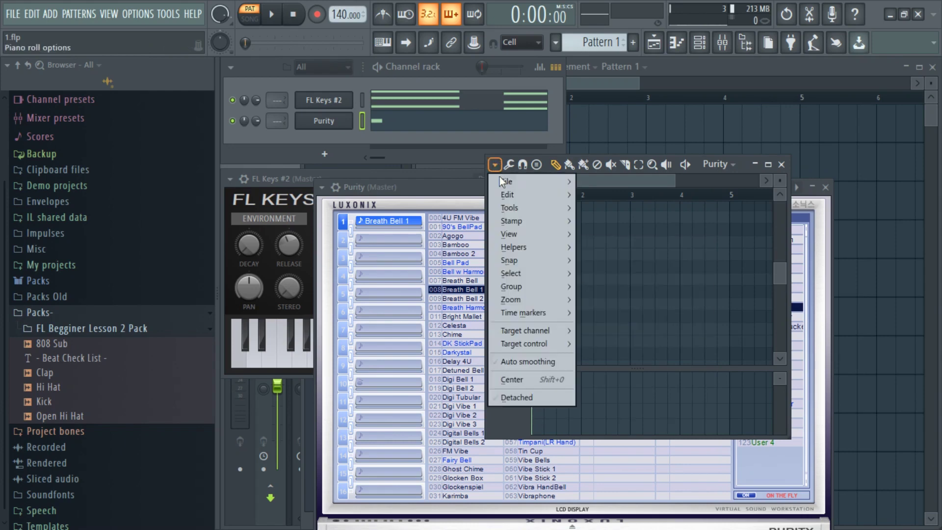
left_click(647, 210)
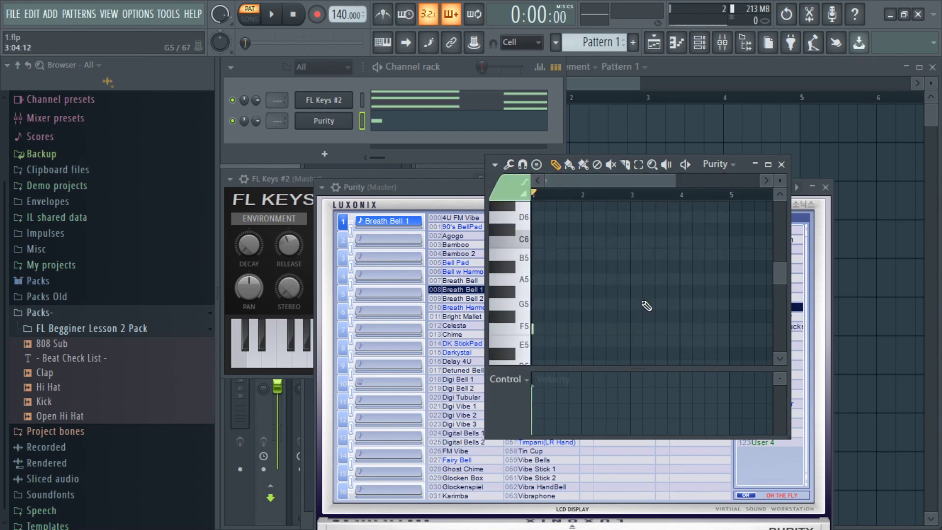
left_click(494, 164)
mouse_move(526, 257)
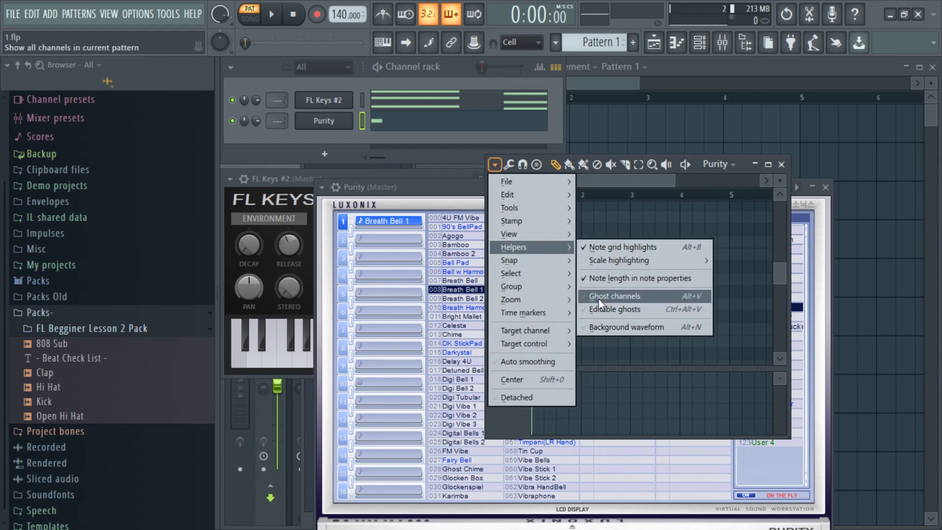
left_click(627, 296)
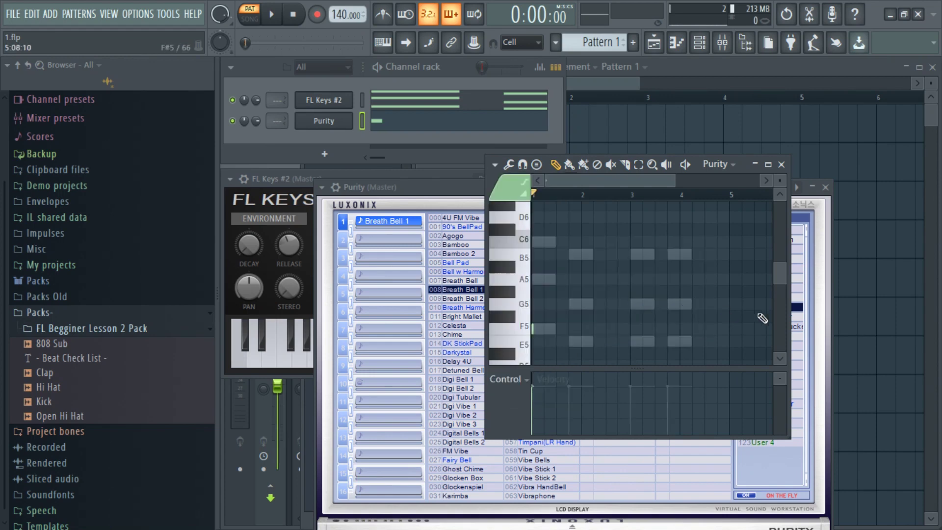
Step: Lower the FL Keys #2 channel volume to 69% and play the pattern to check the balance
left_click_drag(671, 180, 589, 180)
key("space")
key("space")
left_click_drag(256, 100, 255, 110)
key("space")
key("space")
key("space")
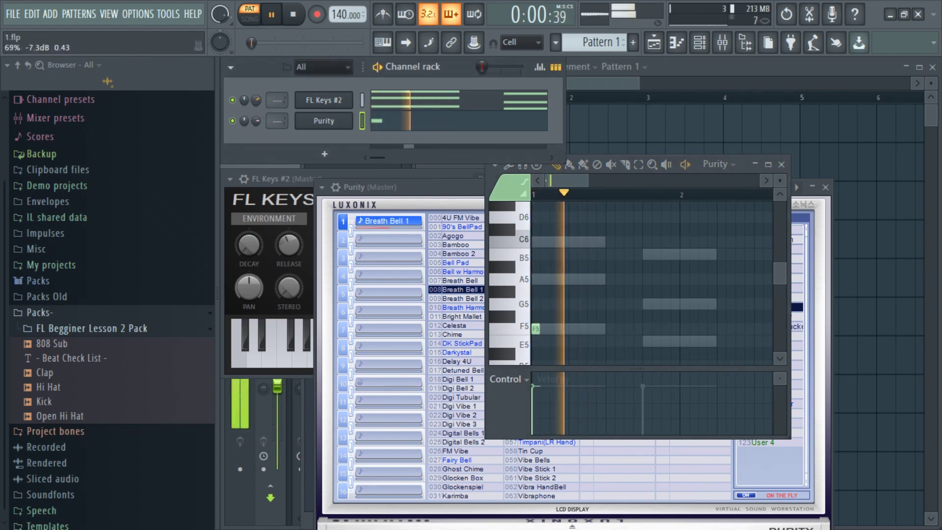
Step: Add a one-step C6 note on beat 2 of bar 1 in the Purity melody
left_click(645, 254)
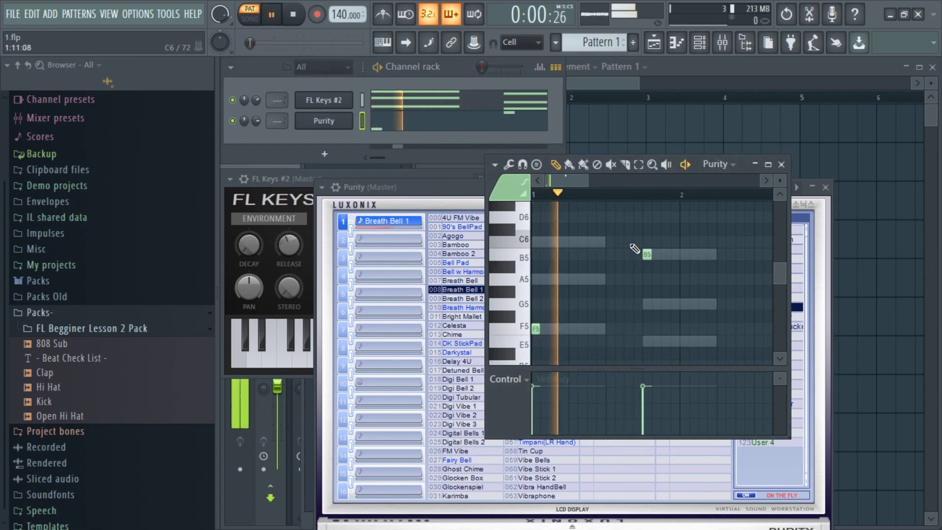
left_click_drag(646, 254, 574, 243)
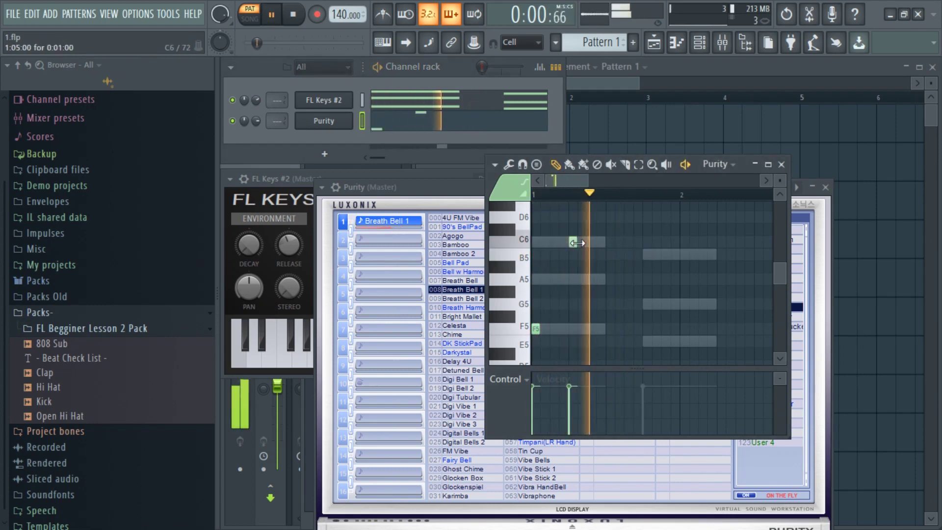
key("space")
Step: Add an E5 note at the start of bar 2 and a B5 note on its second beat, then play the pattern
left_click(683, 303)
left_click_drag(689, 345, 686, 342)
left_click(705, 253)
left_click_drag(710, 254, 719, 253)
key("space")
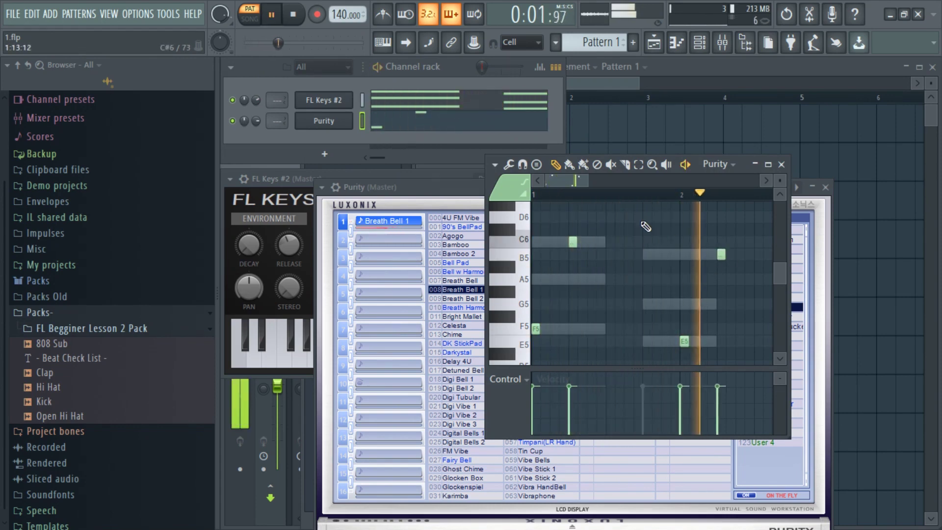
Step: Add an E5 note at the start of bar 3 and a B5 note on its second beat
scroll(593, 178, "down", 2)
key("space")
left_click(664, 347)
key("space")
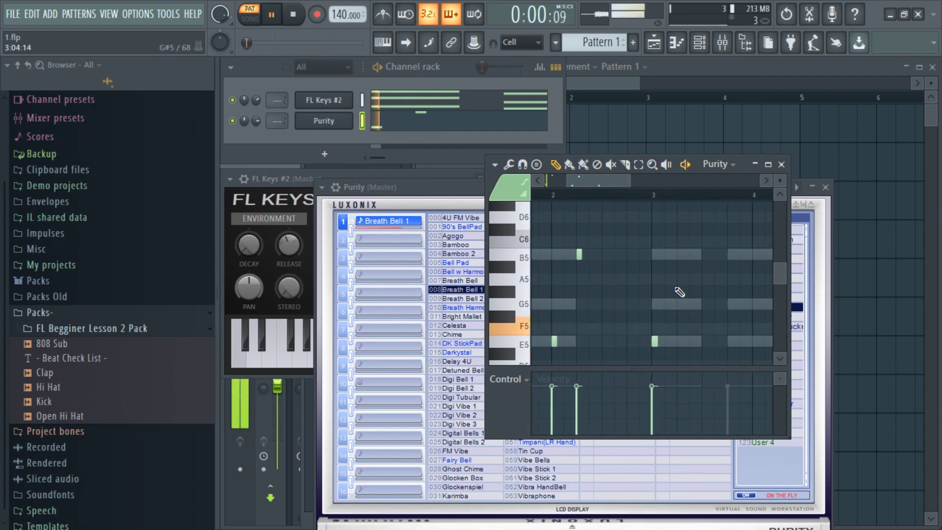
left_click(682, 255)
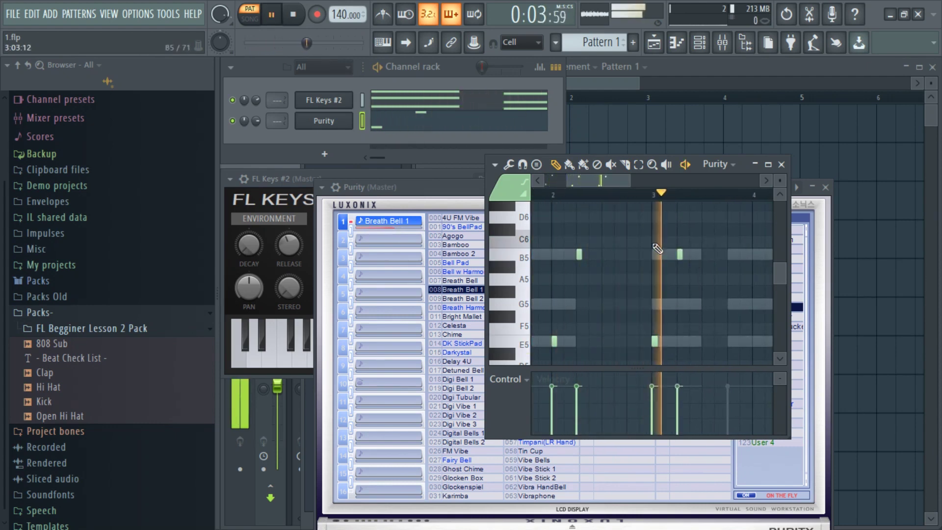
Step: Add an E5 note on beat 4 of bar 3 and a B5 note on beat 3 of bar 4
scroll(599, 179, "down", 1)
left_click(689, 341)
key("space")
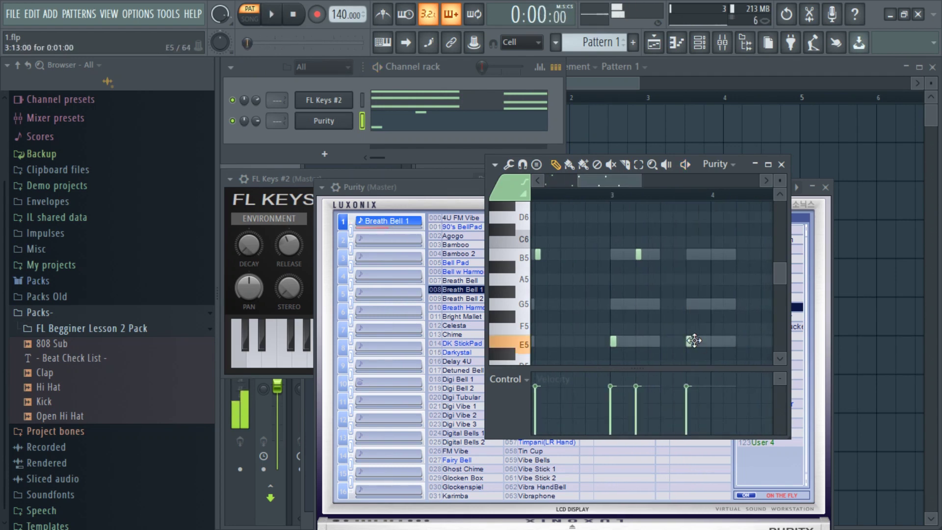
scroll(660, 182, "down", 1)
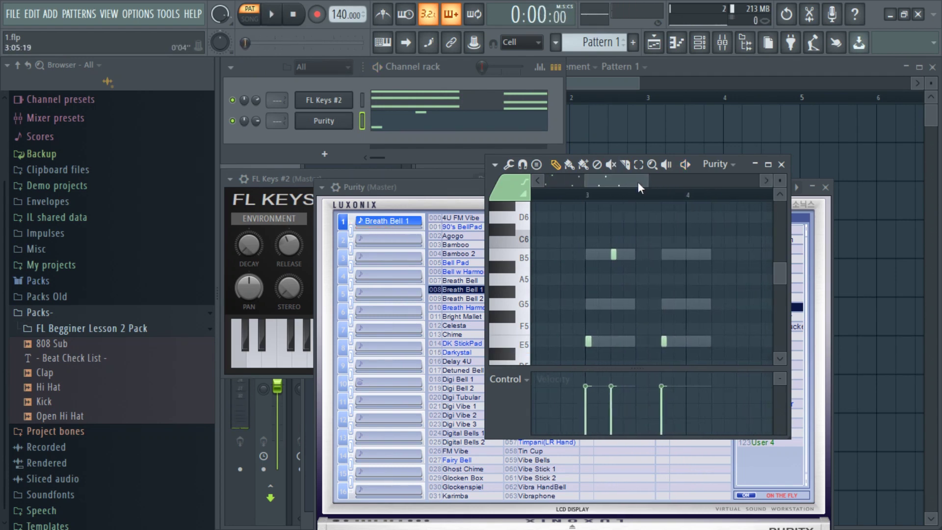
scroll(638, 187, "down", 2)
key("space")
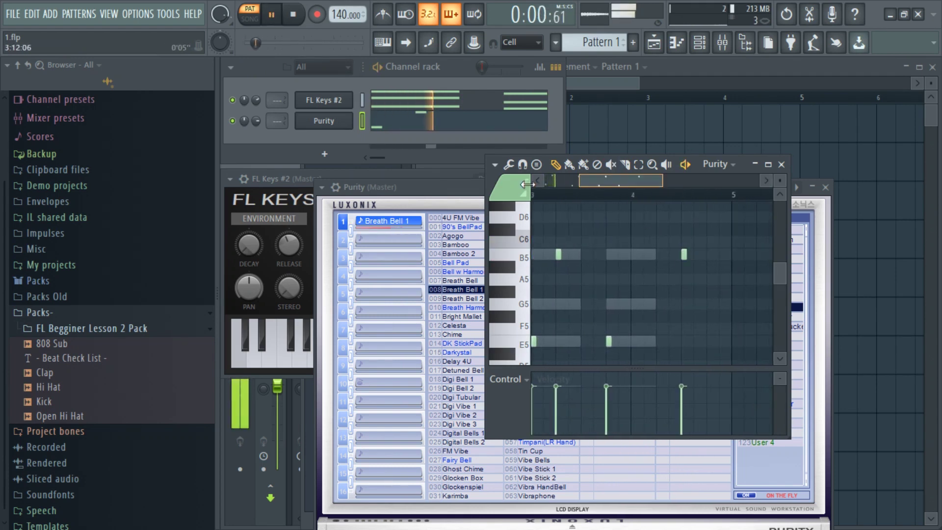
Step: Delete the E5 note on beat 4 of bar 3, place an E5 at the start of bar 4 and play the melody through
left_click_drag(579, 182, 527, 185)
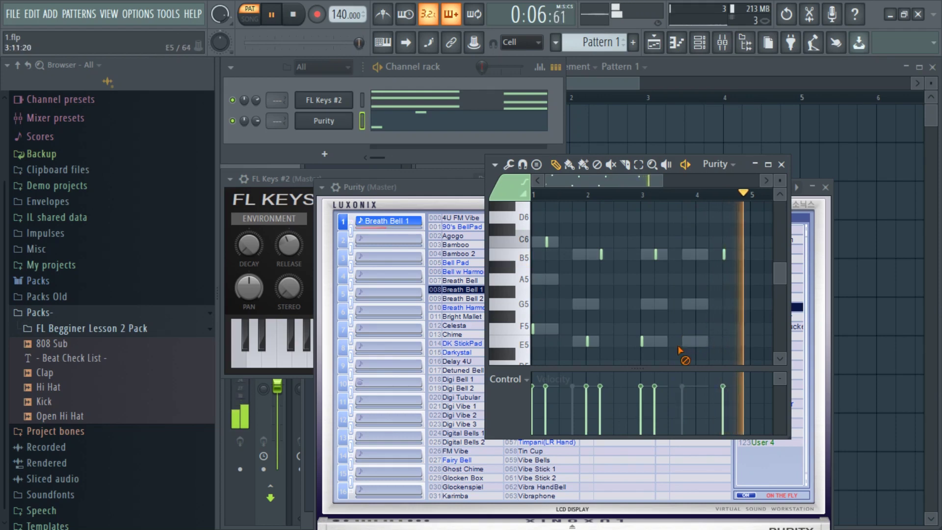
left_click(697, 341)
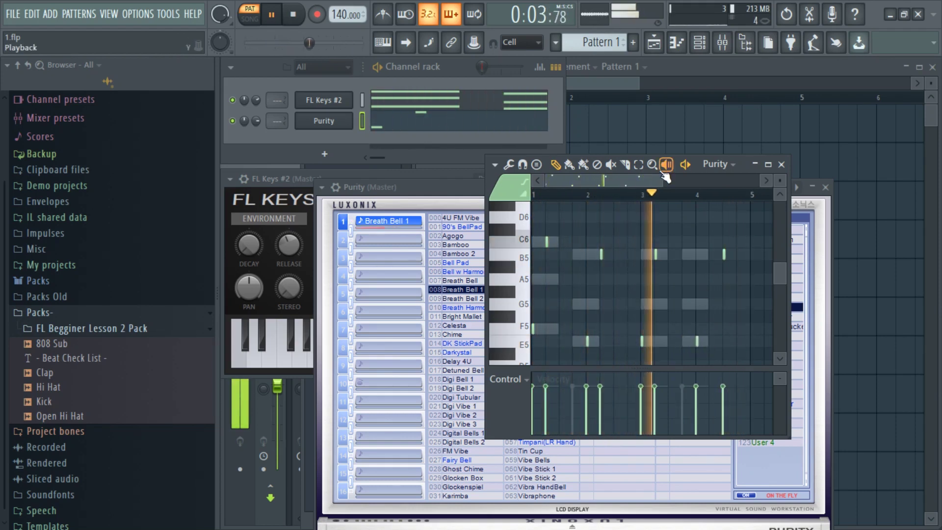
left_click_drag(663, 181, 688, 182)
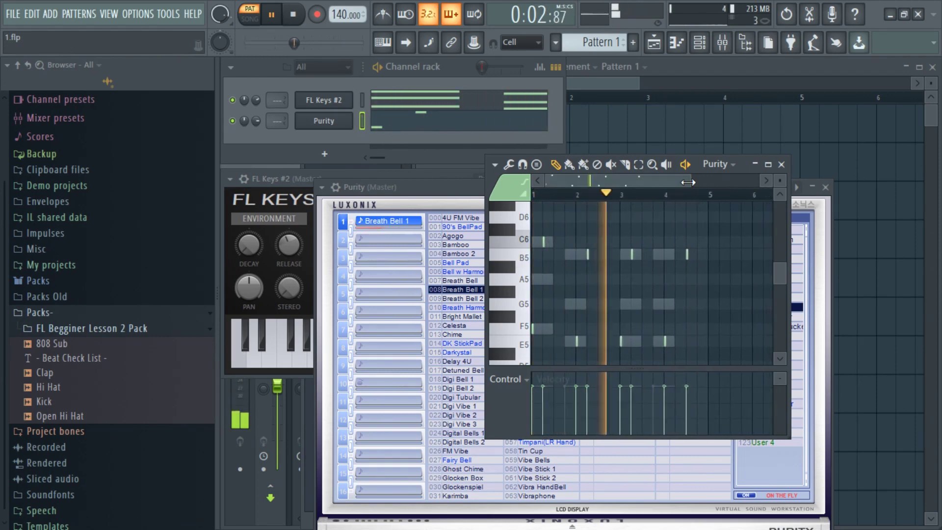
key("space")
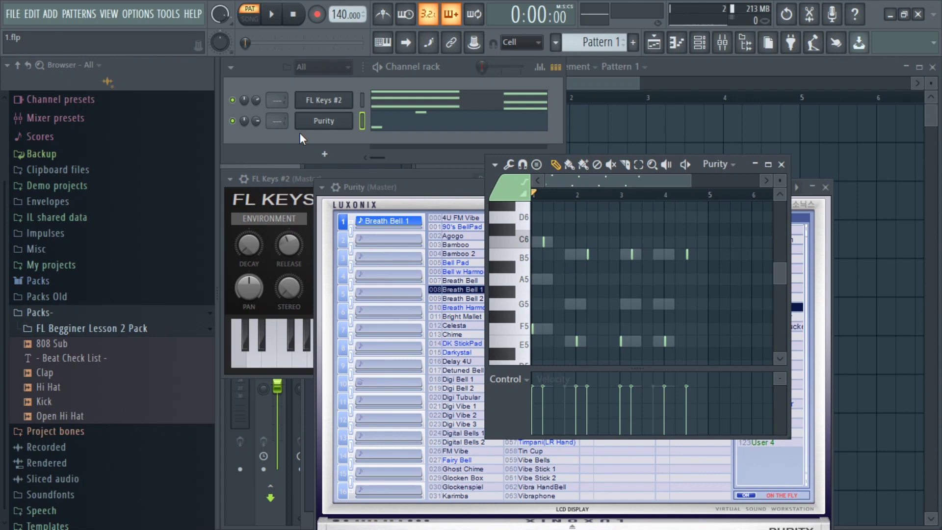
Step: Switch to the Beat Check List in Notepad and mark the "melody (pluck)" line with a trailing row of dashes
key("super")
mouse_move(180, 517)
left_click(352, 458)
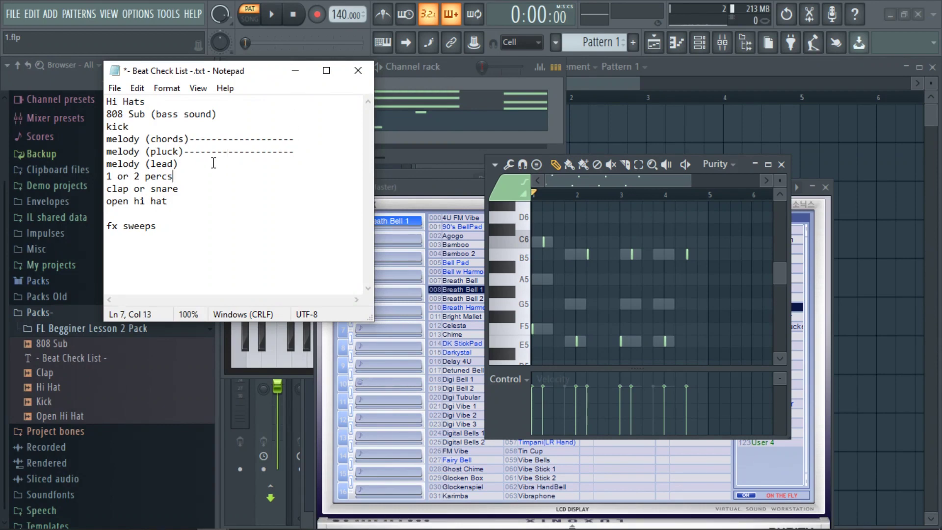
Step: Switch back to FL Studio and clone the Purity channel
left_click(461, 60)
right_click(333, 117)
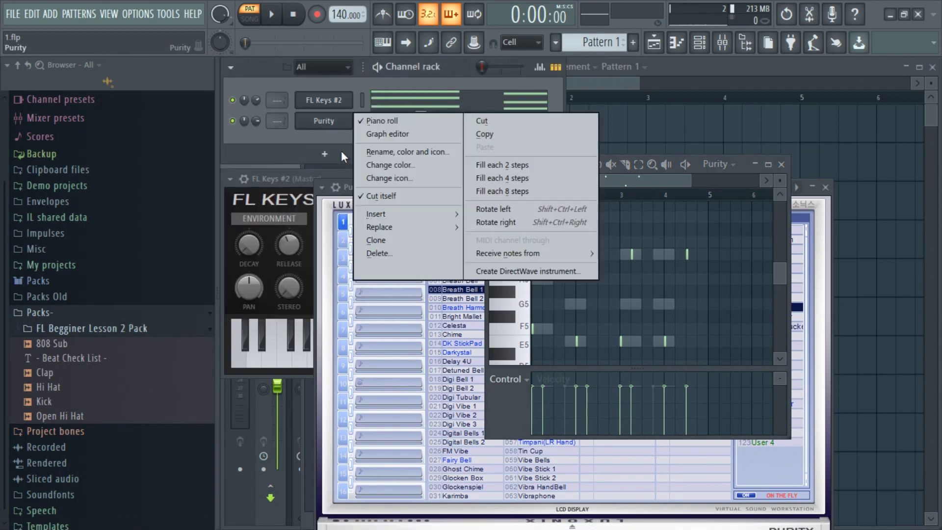
left_click(385, 239)
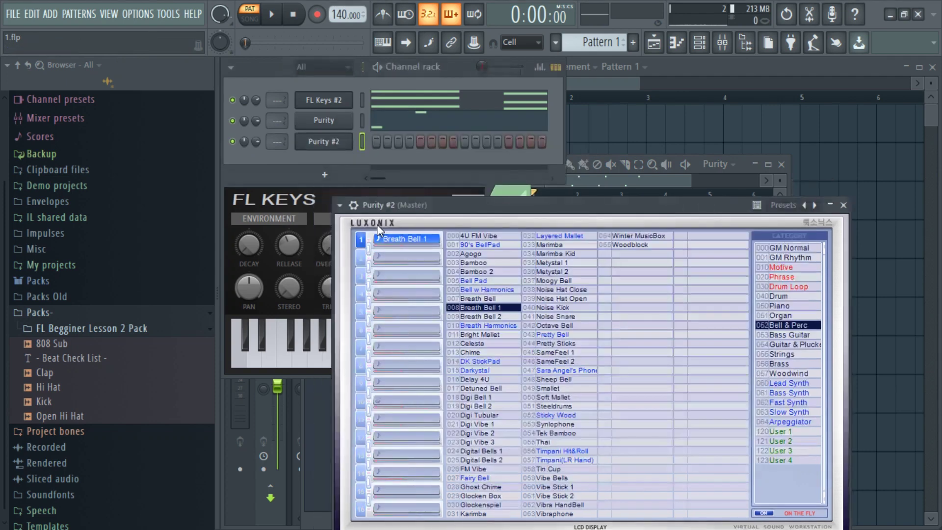
Step: Load the Simple Saw preset from the Lead Synth category in Purity #2
left_click(806, 382)
left_click(573, 362)
left_click(573, 370)
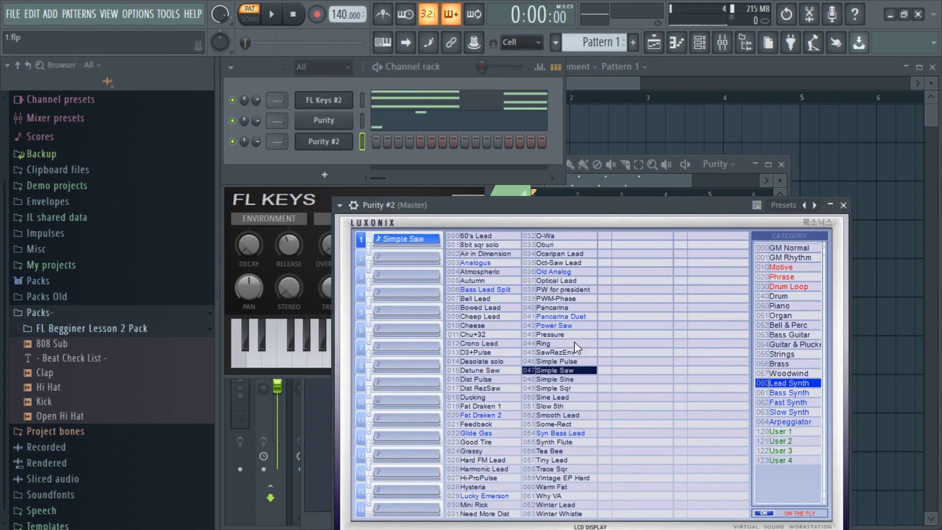
Step: Open the piano roll for Purity #2 and place a two-beat C6 note at the start of bar 1
right_click(350, 141)
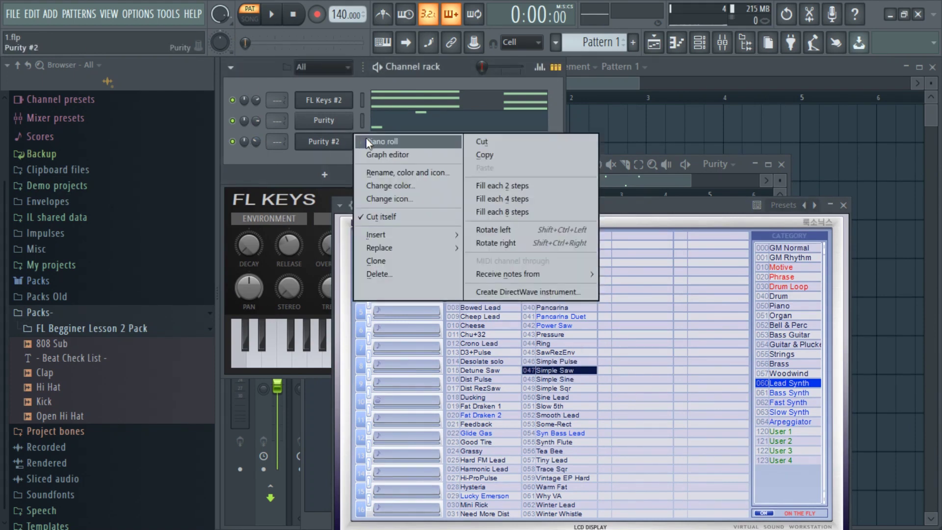
left_click(367, 141)
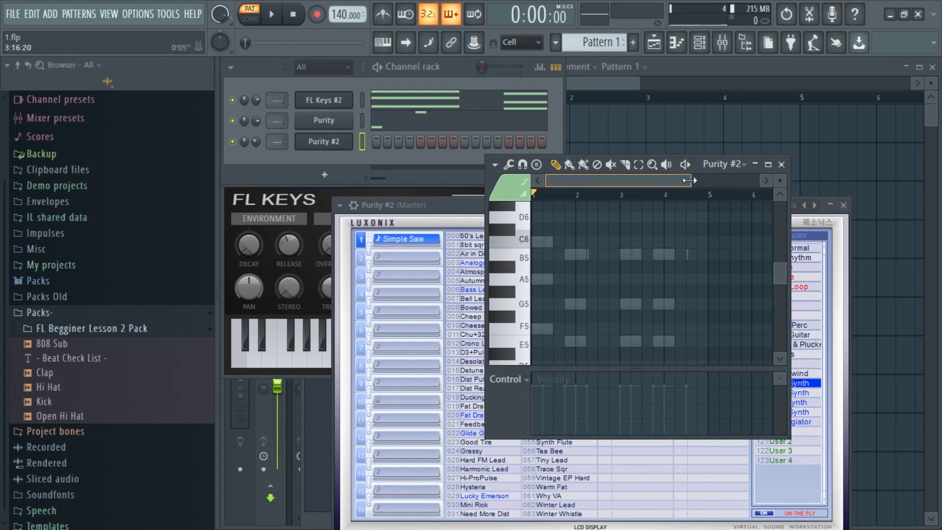
left_click_drag(689, 180, 588, 180)
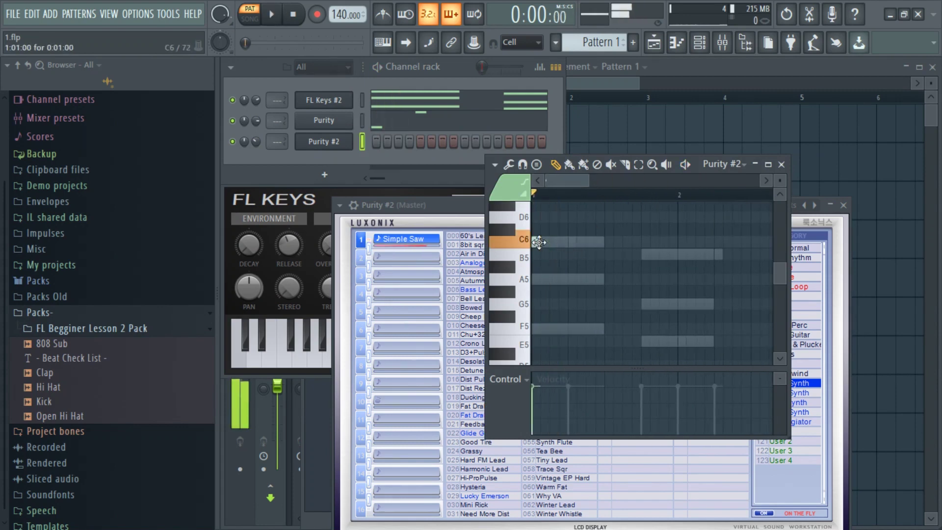
left_click(539, 241)
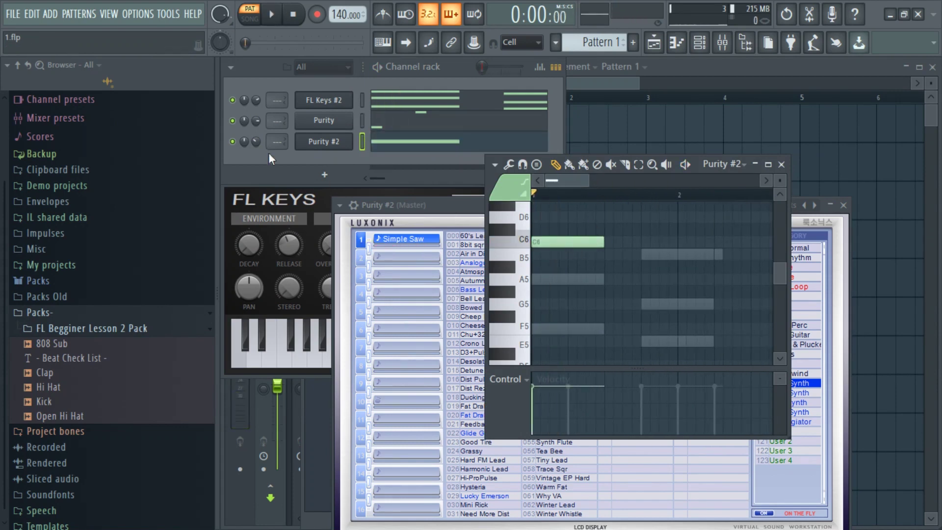
Step: Lower the channel volume of Purity #2 and play the pattern to check the level
left_click_drag(255, 142, 256, 150)
key("space")
key("space")
key("space")
key("space")
key("space")
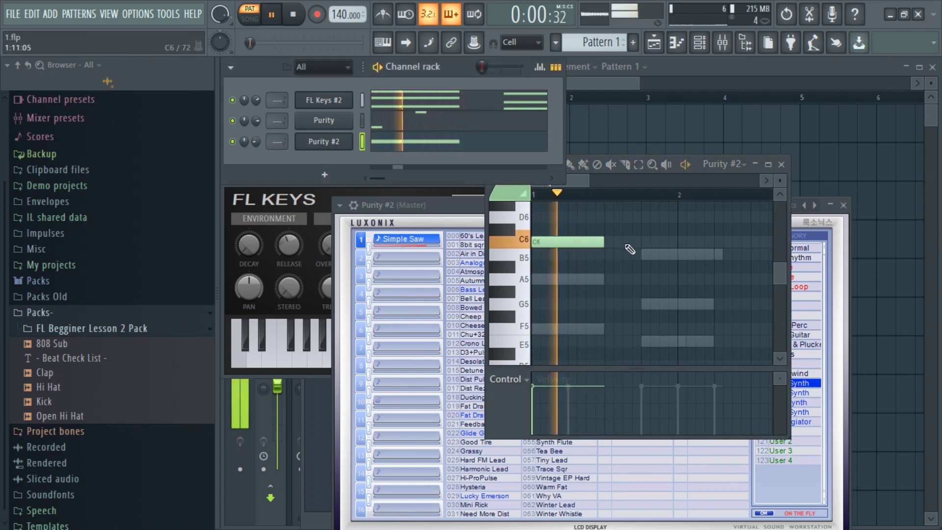
key("space")
Step: Lengthen the C6 note to three beats and add a one-beat D6 note on beat 4 of bar 1
left_click_drag(603, 240, 640, 240)
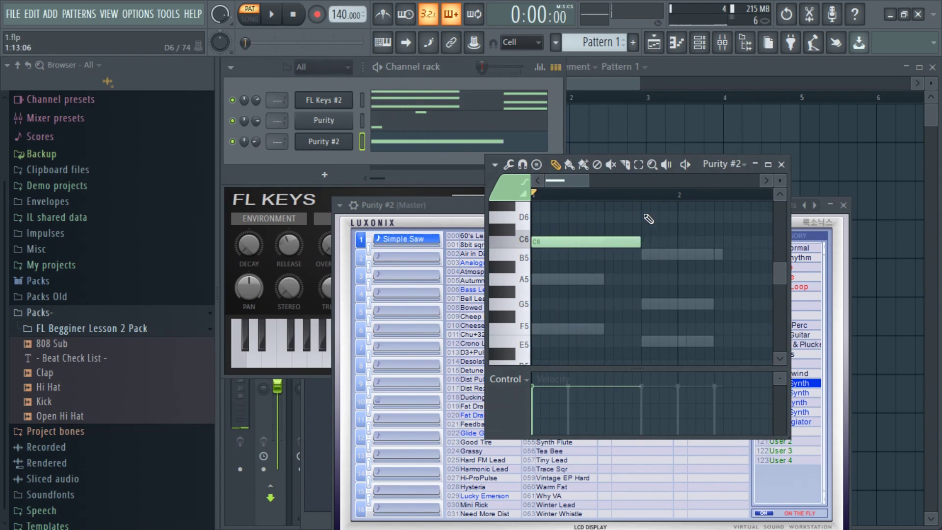
left_click(646, 219)
key("space")
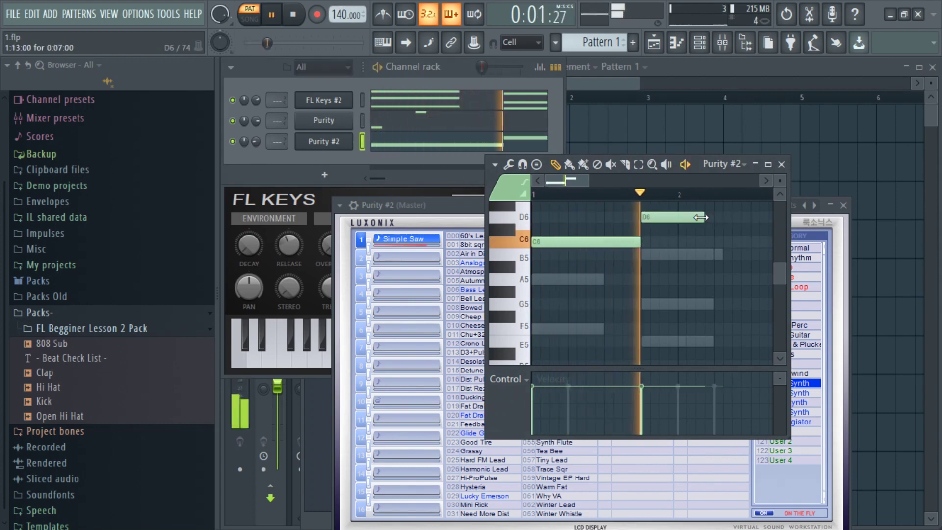
key("space")
left_click_drag(700, 217, 676, 217)
Step: Place a one-beat B5 note at the start of bar 2 and play the lead melody
left_click(677, 254)
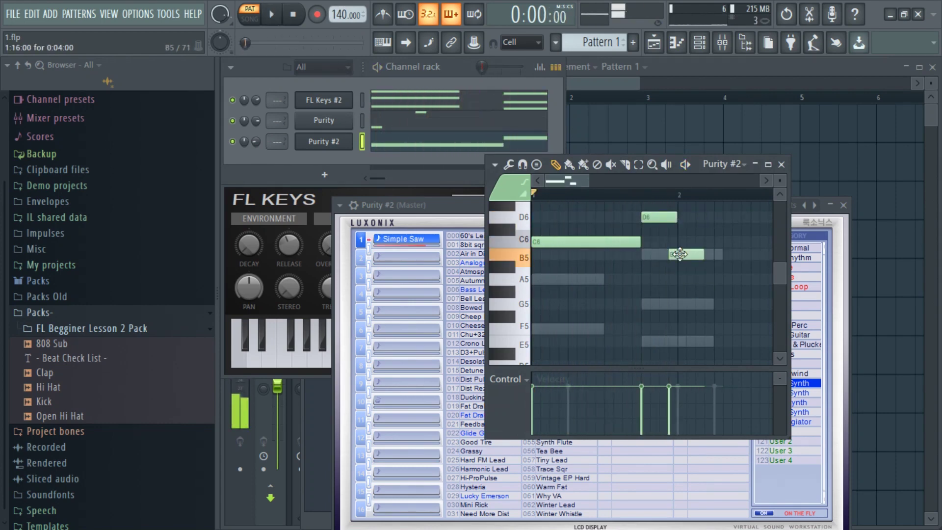
left_click_drag(679, 253, 684, 254)
key("space")
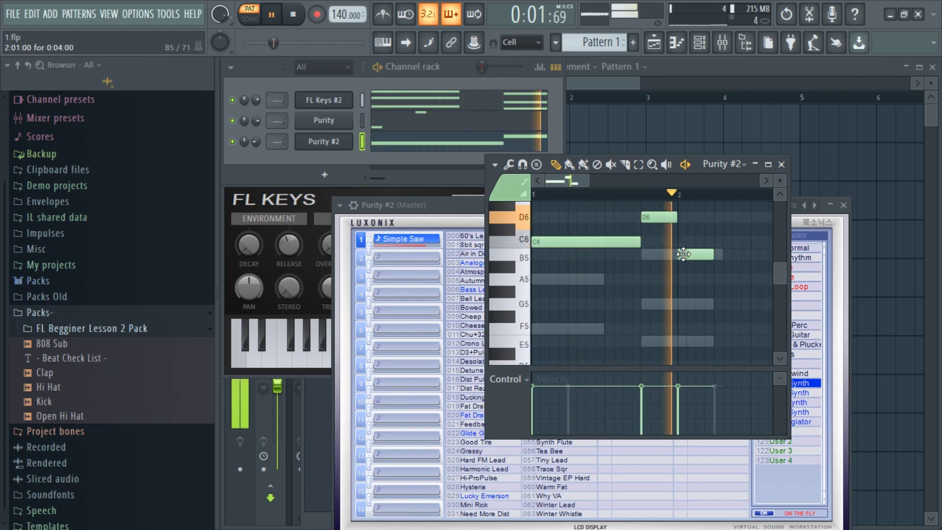
scroll(658, 294, "down", 2)
key("space")
Step: Add a two-beat E5 note on beat 3 of bar 2 and lengthen the B5 note to meet it
left_click(652, 316)
left_click_drag(652, 322, 696, 340)
key("space")
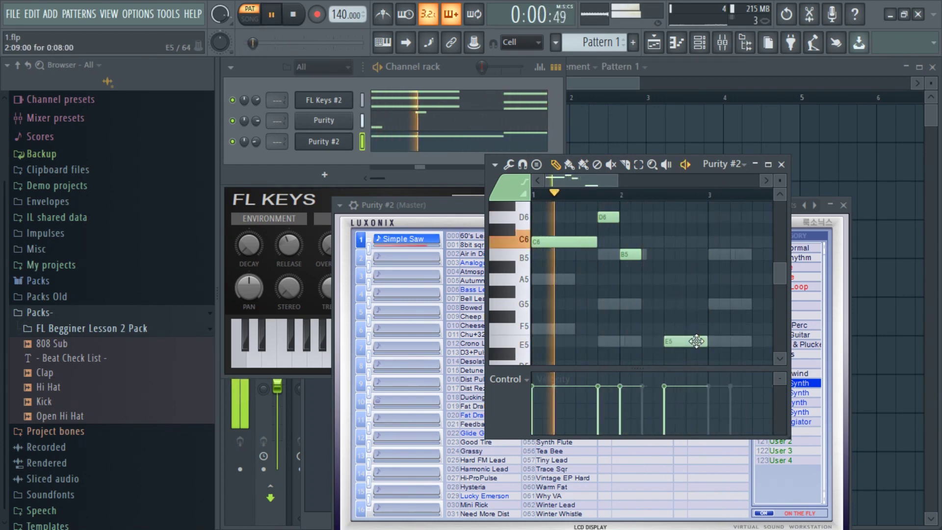
left_click_drag(645, 255, 663, 254)
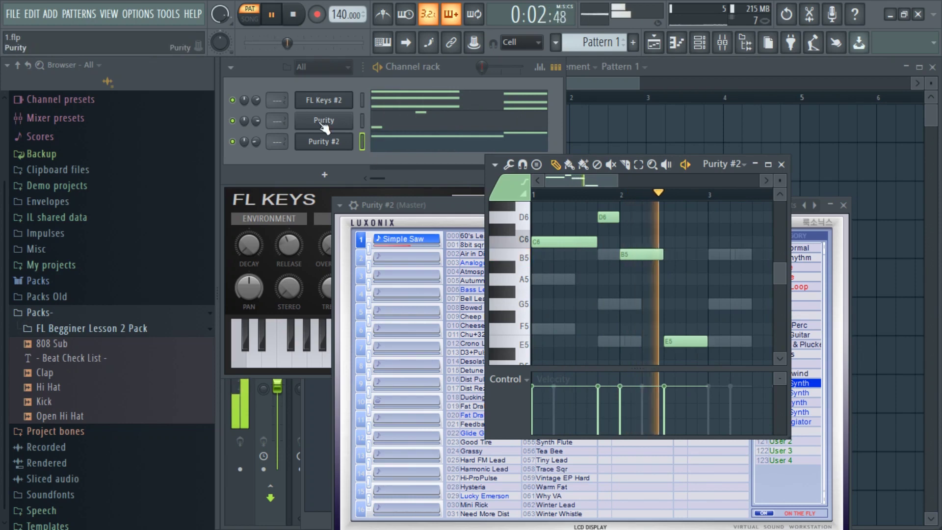
Step: Place a two-beat G5 note on beat 4 of bar 3 and readjust the Purity #2 channel volume during playback
left_click(259, 140)
left_click_drag(613, 181, 651, 181)
key("space")
left_click_drag(658, 329, 658, 304)
key("space")
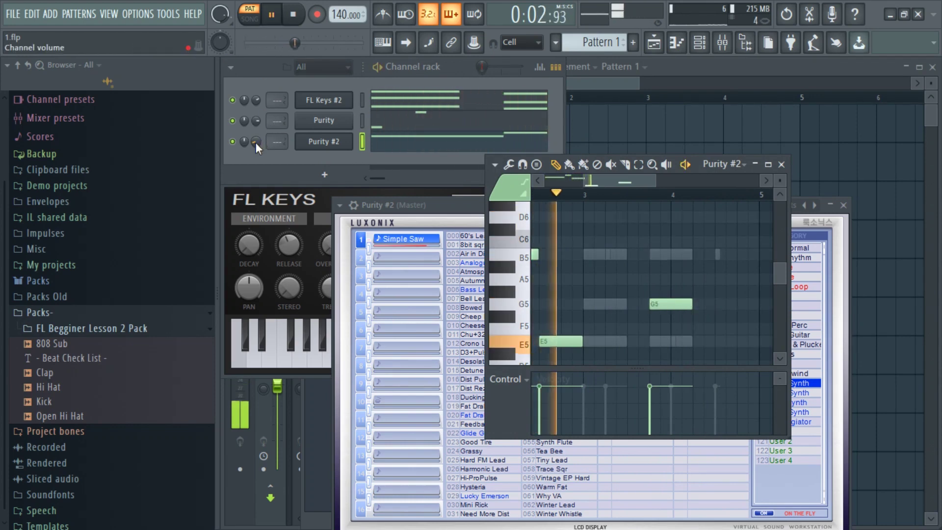
left_click_drag(256, 145, 257, 143)
key("space")
Step: Add an E5 note on beat 4 of bar 3, lengthened to three beats, and move the G5 note to beat 3 of bar 4
left_click(657, 339)
key("space")
left_click_drag(667, 302, 710, 300)
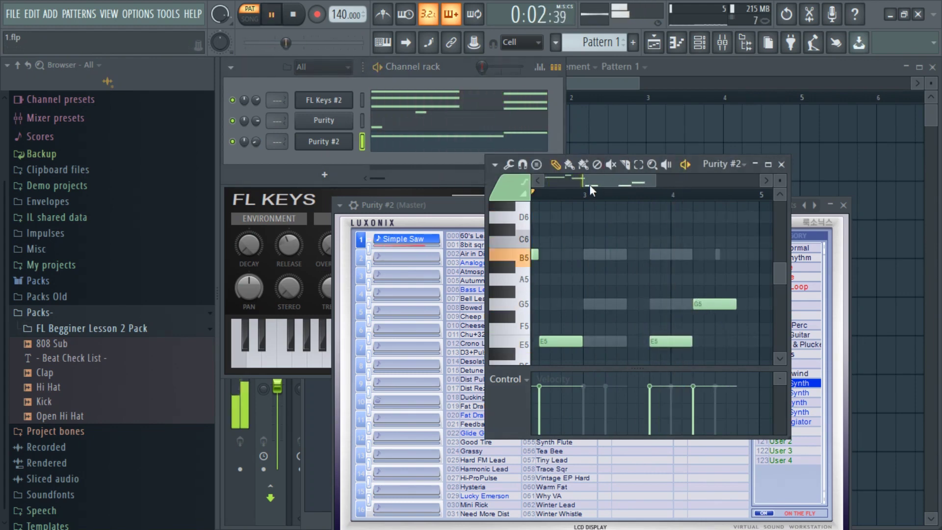
left_click_drag(583, 181, 545, 182)
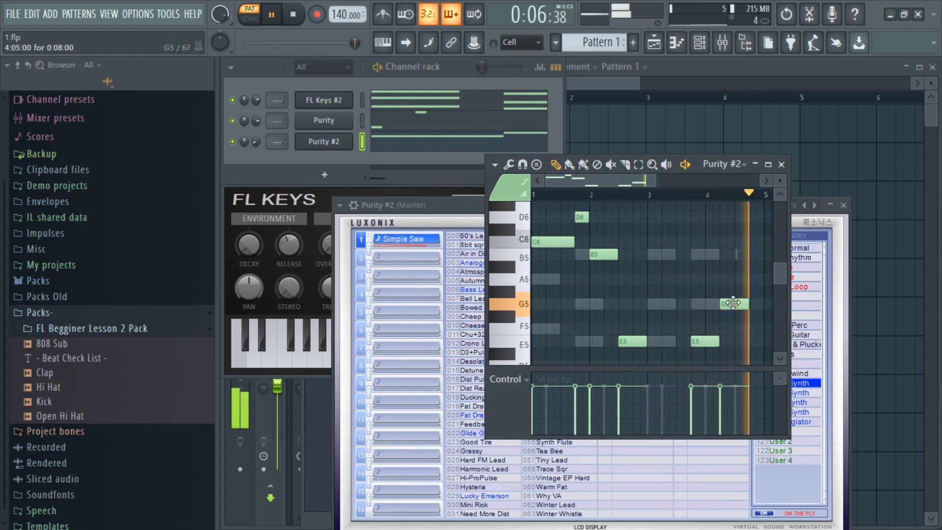
left_click_drag(732, 302, 748, 303)
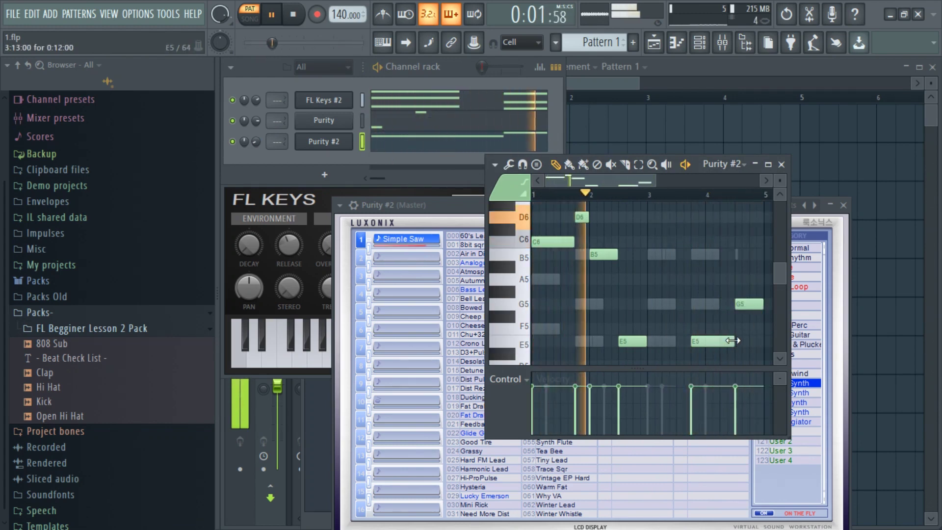
Step: Set the root note of Purity #2 to C6 in its miscellaneous channel settings
left_click_drag(426, 199, 413, 134)
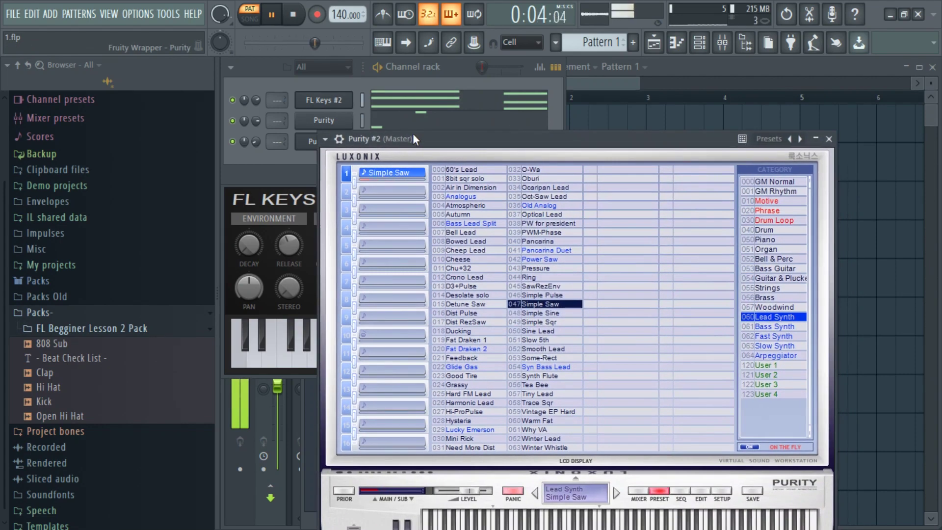
left_click(345, 141)
key("space")
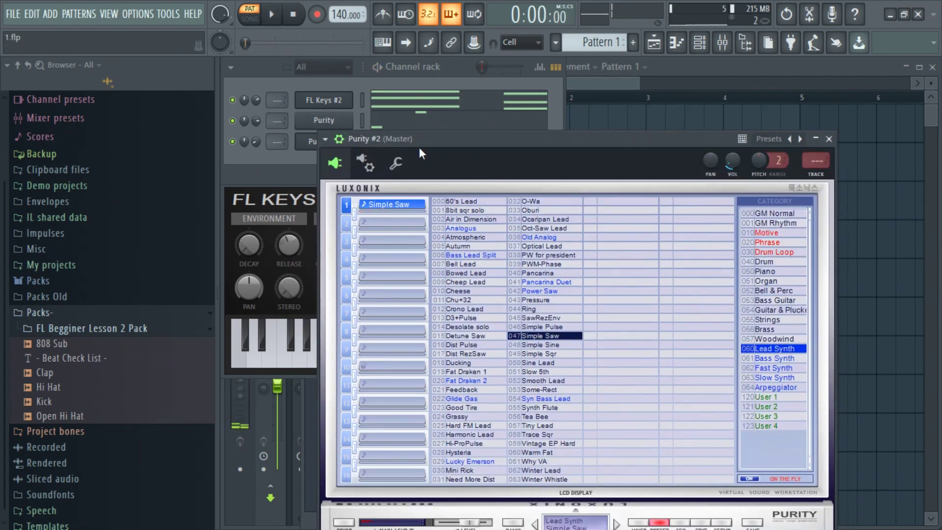
left_click(395, 163)
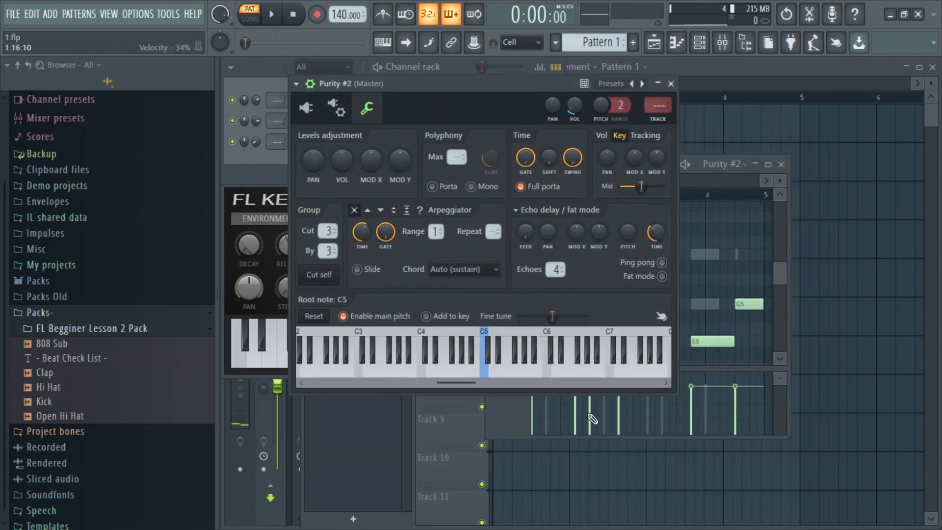
left_click(306, 107)
left_click_drag(390, 83, 562, 111)
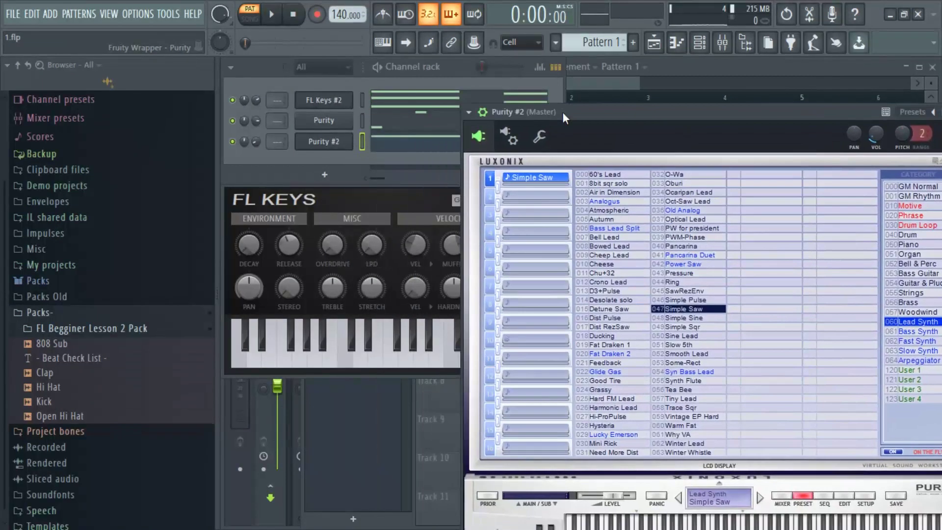
left_click(545, 140)
left_click_drag(572, 117, 483, 120)
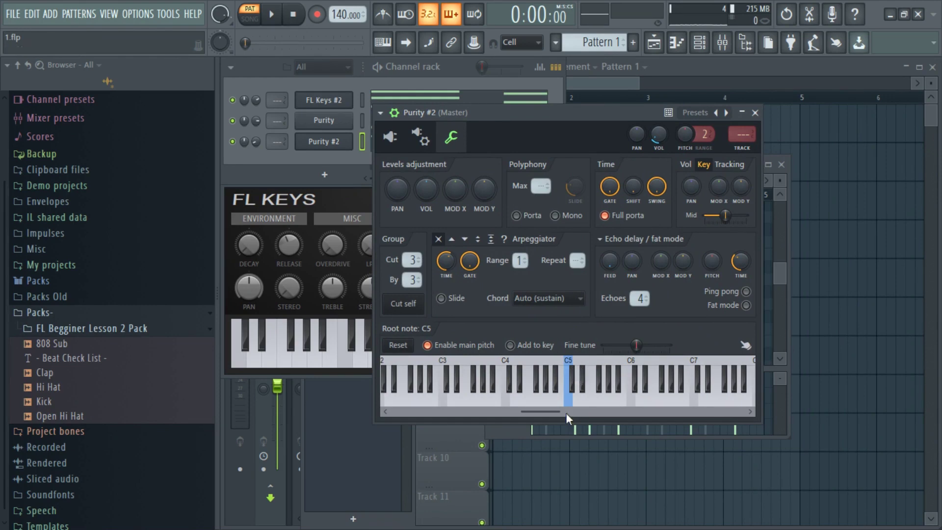
left_click(633, 362)
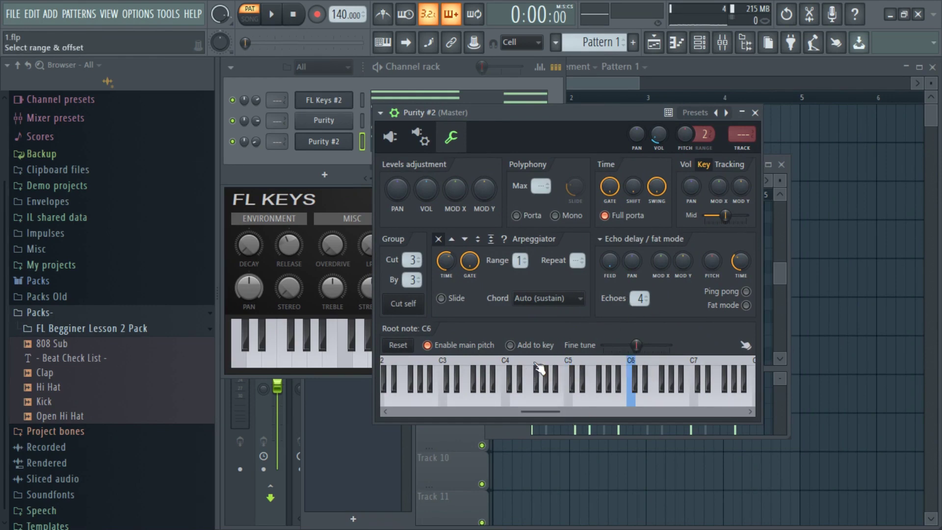
Step: Play the full pattern to hear the lead with its new root note, keeping the piano roll notes in view
left_click_drag(572, 138, 597, 134)
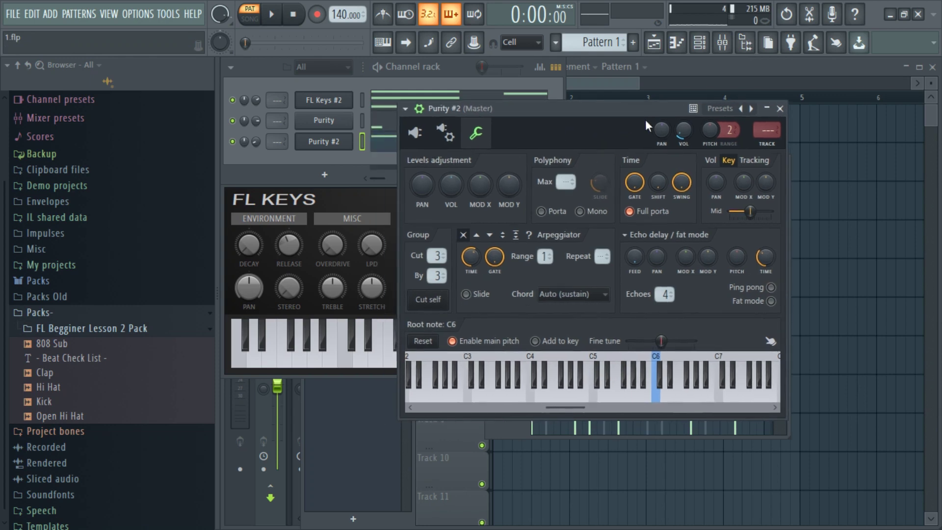
key("space")
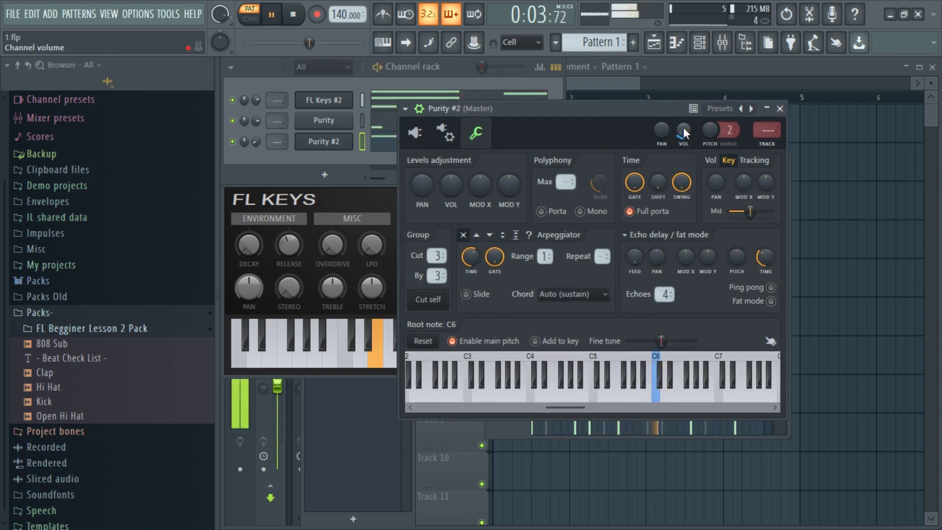
left_click_drag(610, 121, 449, 201)
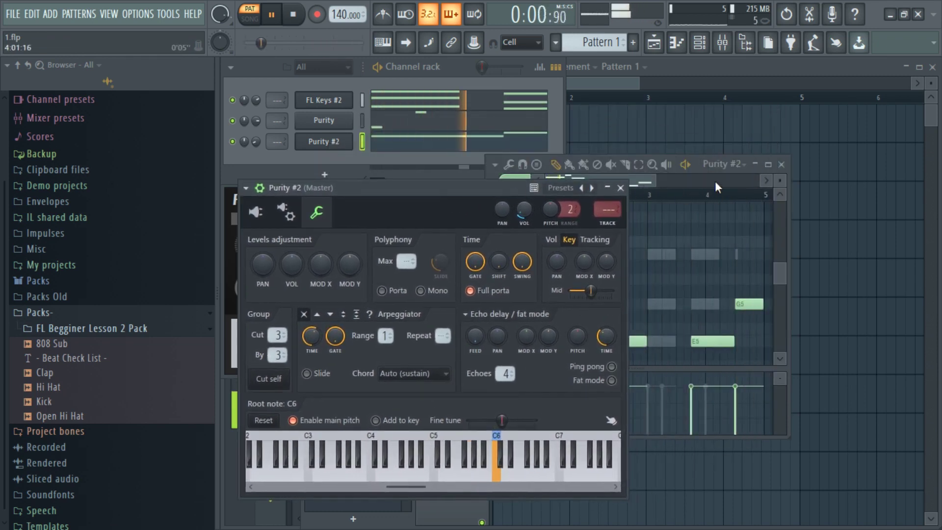
left_click_drag(655, 180, 696, 179)
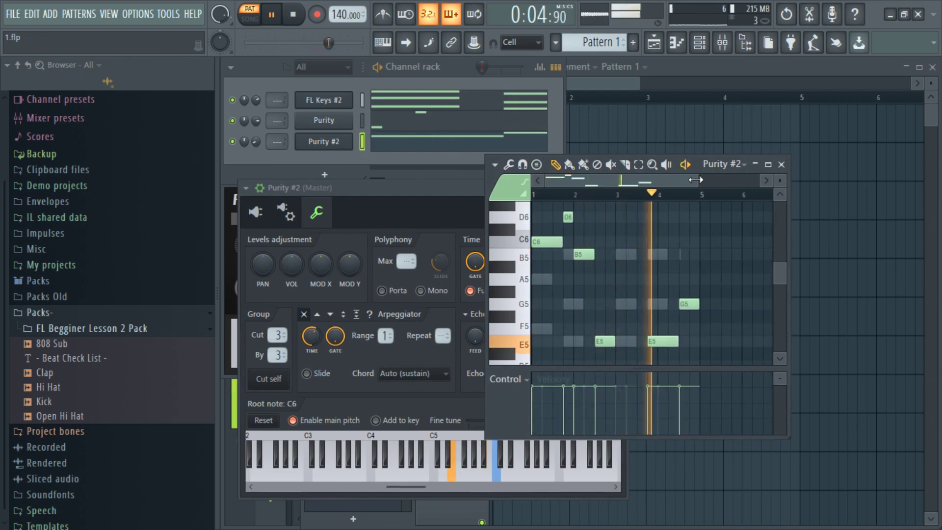
key("space")
Step: Switch to the Beat Check List in Notepad and mark the "melody (lead)" line with a trailing row of dashes
key("super")
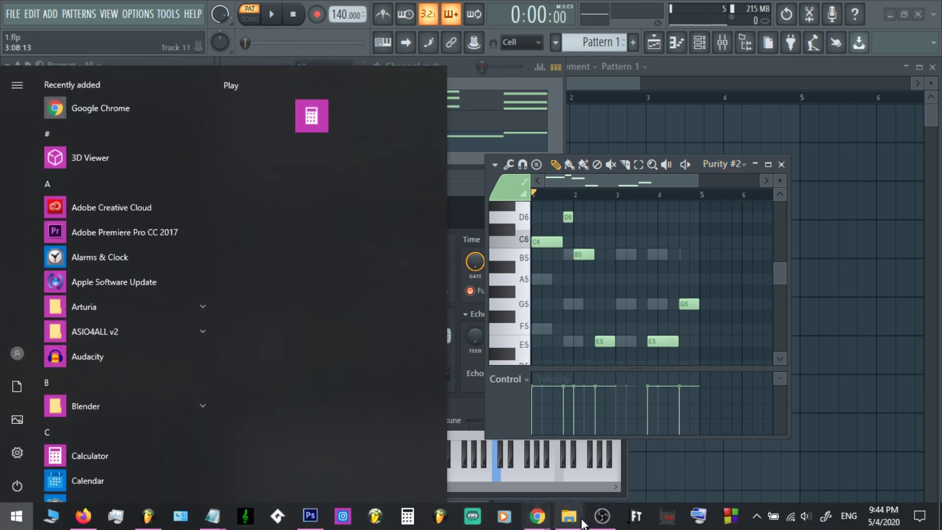
mouse_move(212, 514)
left_click(333, 487)
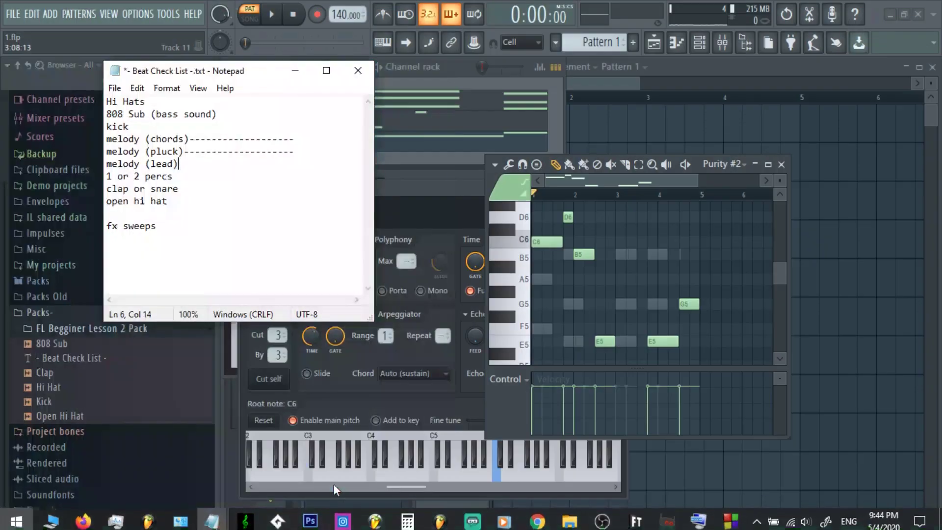
type("---------------------")
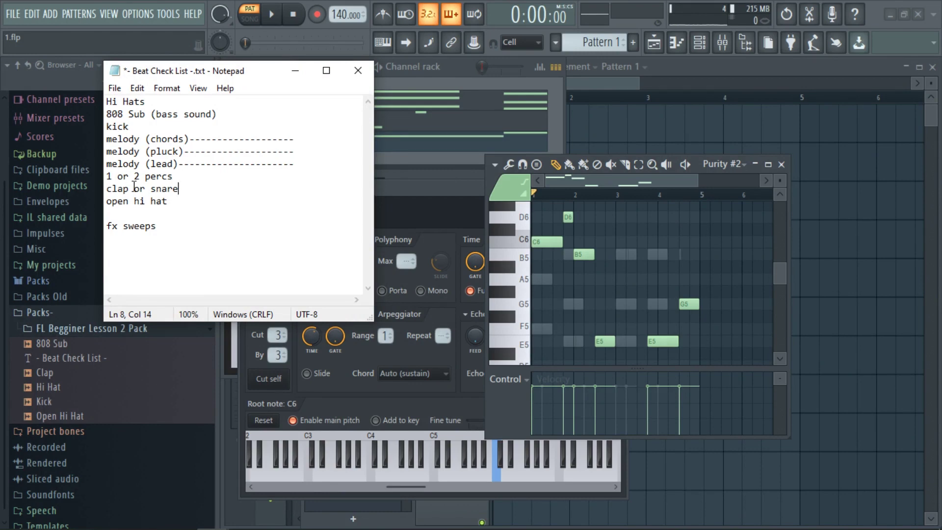
left_click_drag(129, 188, 107, 188)
left_click_drag(179, 189, 154, 184)
left_click(183, 190)
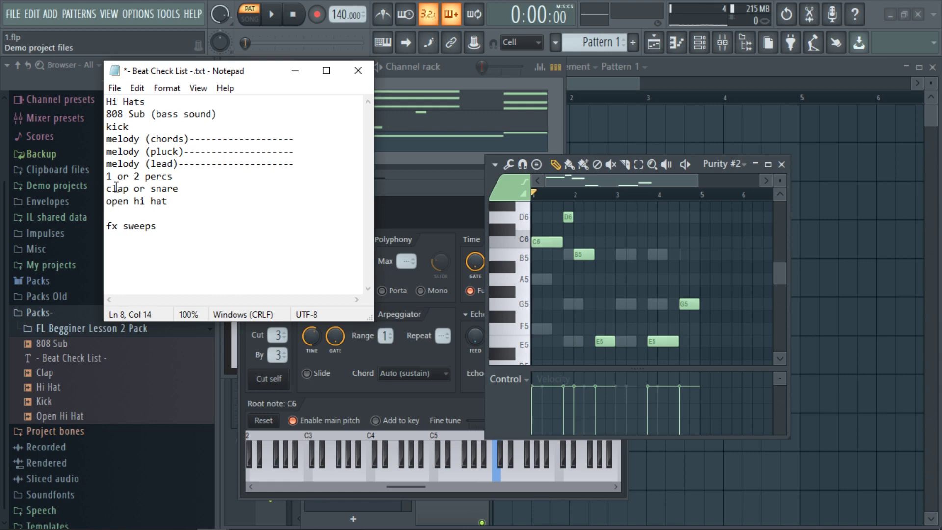
Step: Switch back to FL Studio and add the Clap sample from the lesson pack as a new channel below Purity #2
left_click(177, 415)
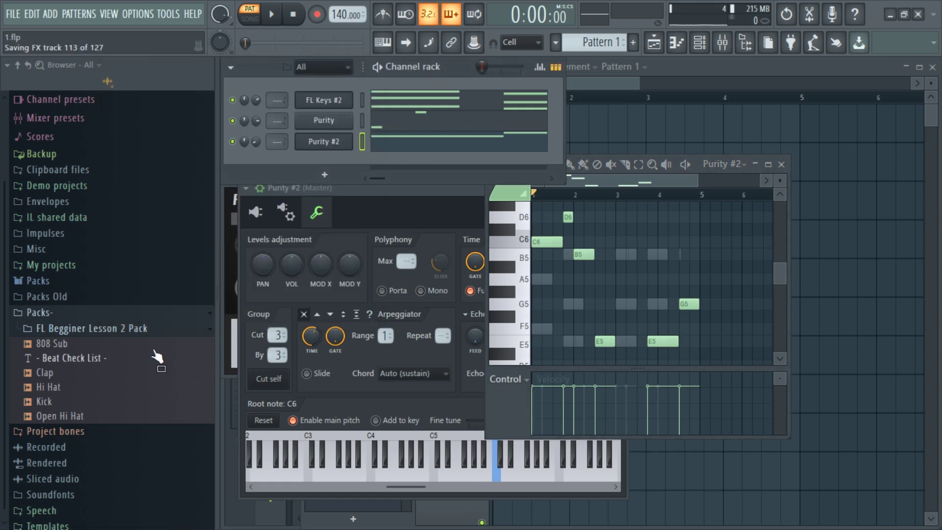
scroll(77, 370, "down", 1)
left_click_drag(77, 370, 325, 160)
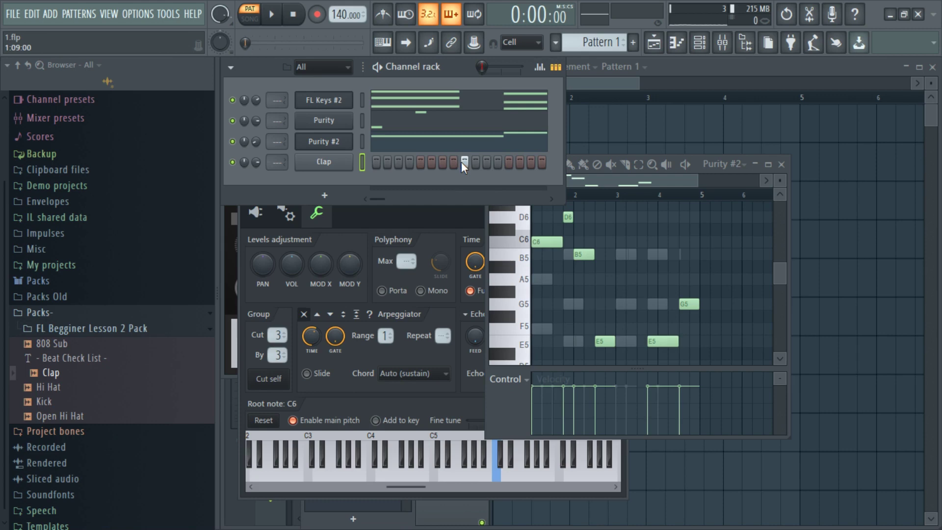
Step: Put a single Clap hit on step 9 of every bar in the channel rack, leaving the other steps empty
right_click(346, 159)
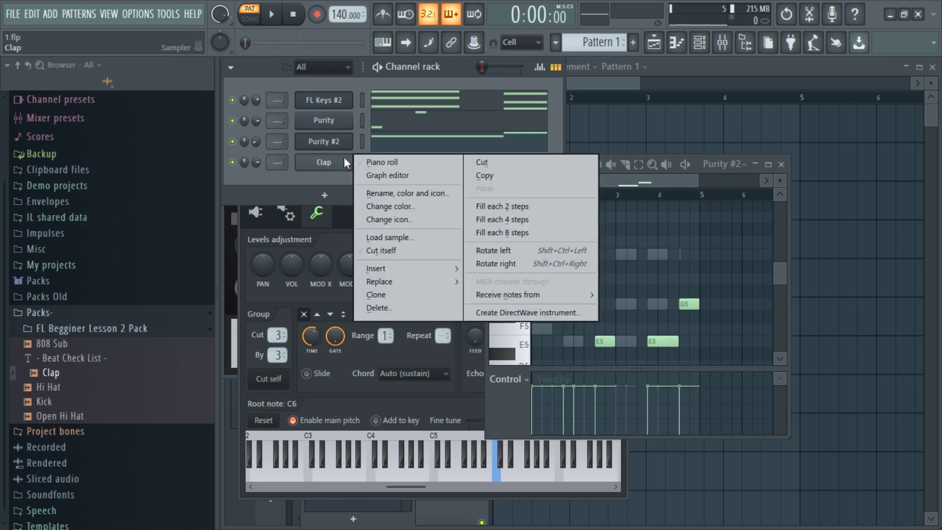
left_click(438, 82)
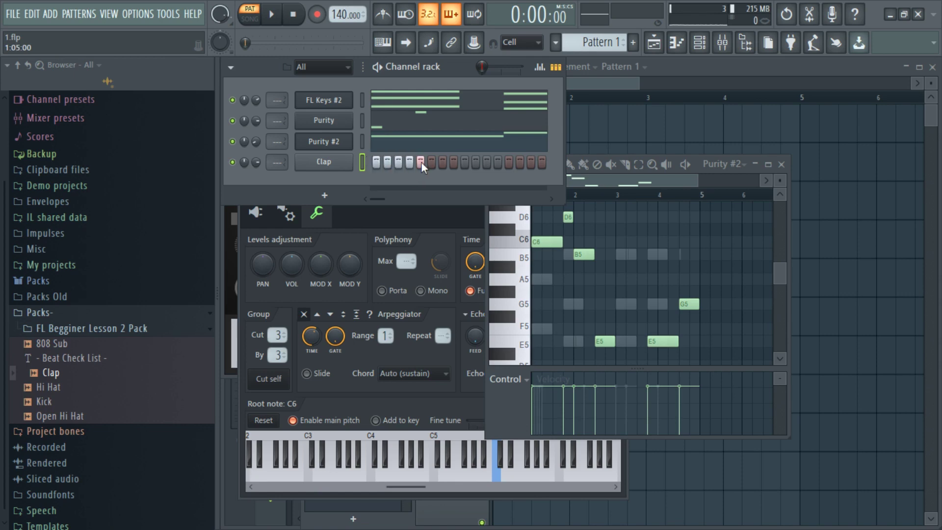
right_click(459, 162)
right_click(462, 162)
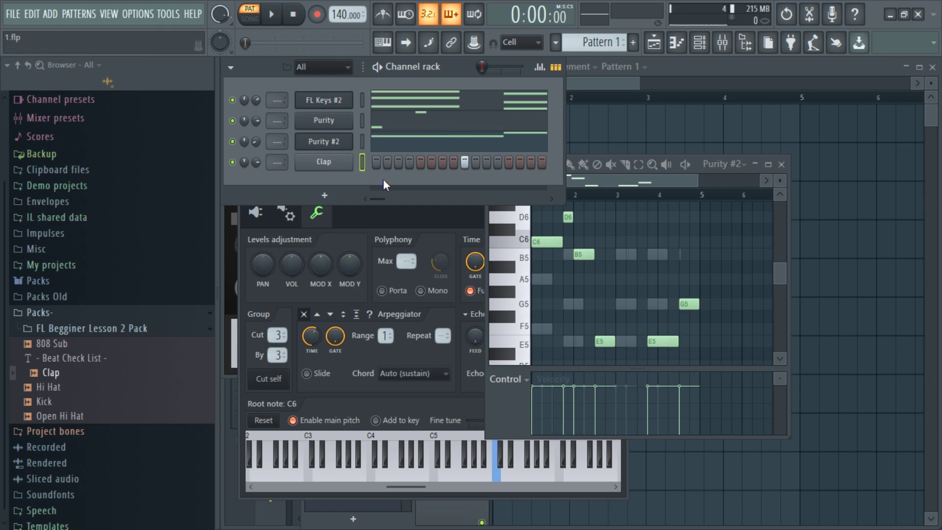
left_click_drag(373, 196, 425, 196)
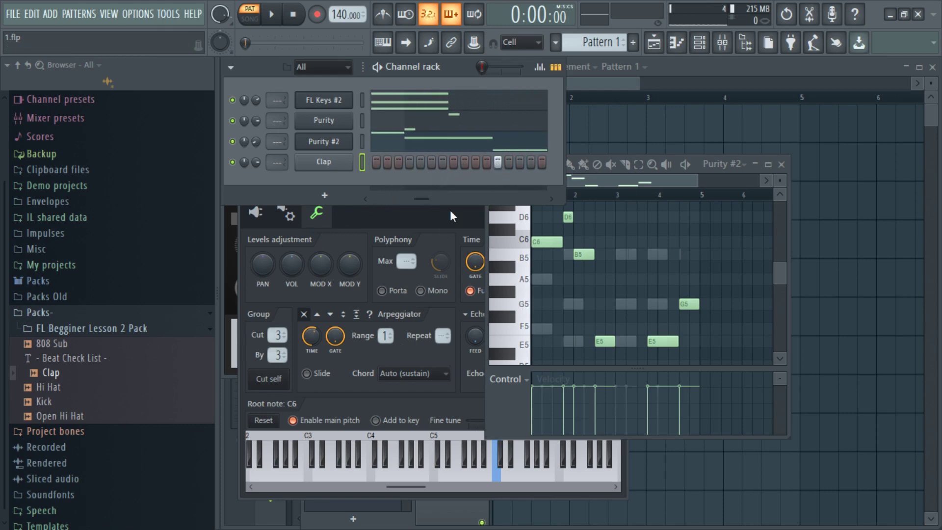
left_click_drag(420, 199, 258, 198)
Step: Open the Clap channel's piano roll, play the pattern with the claps, and return to the channel rack
right_click(345, 166)
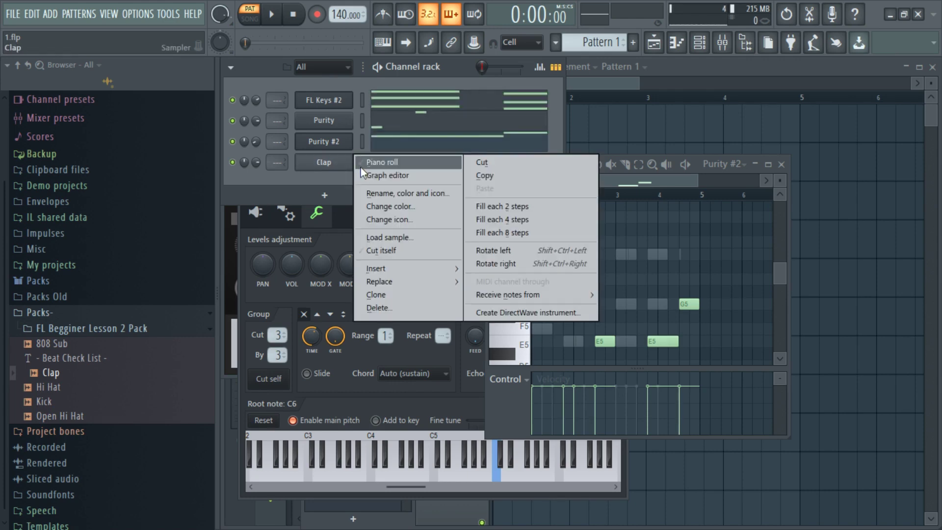
left_click(335, 178)
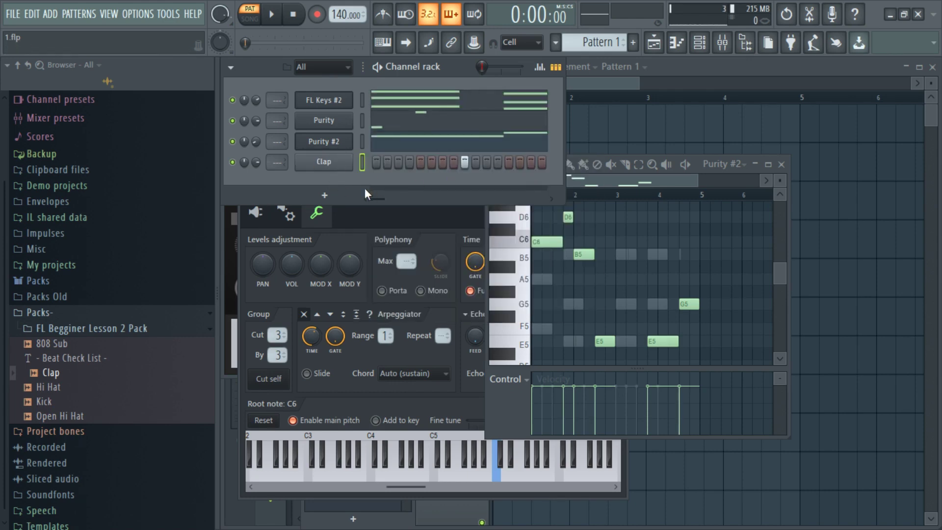
right_click(336, 171)
left_click(384, 158)
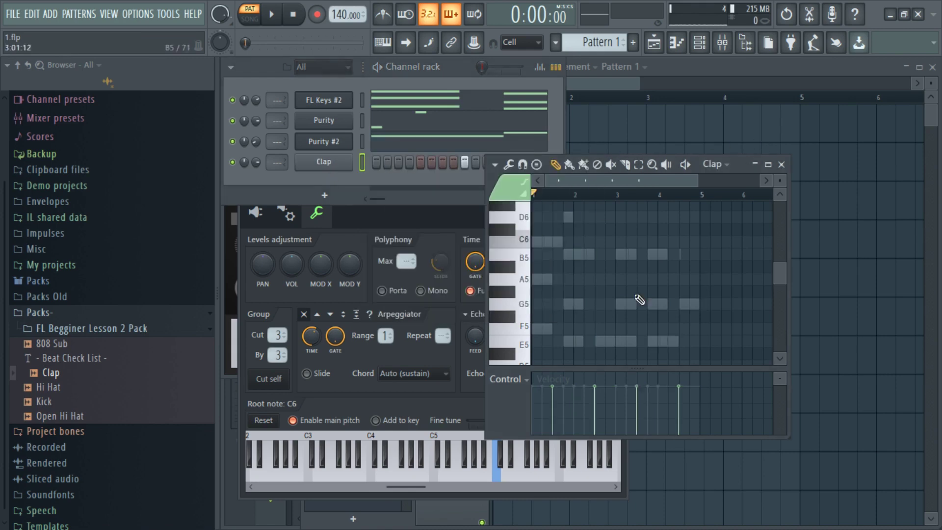
scroll(663, 313, "down", 3)
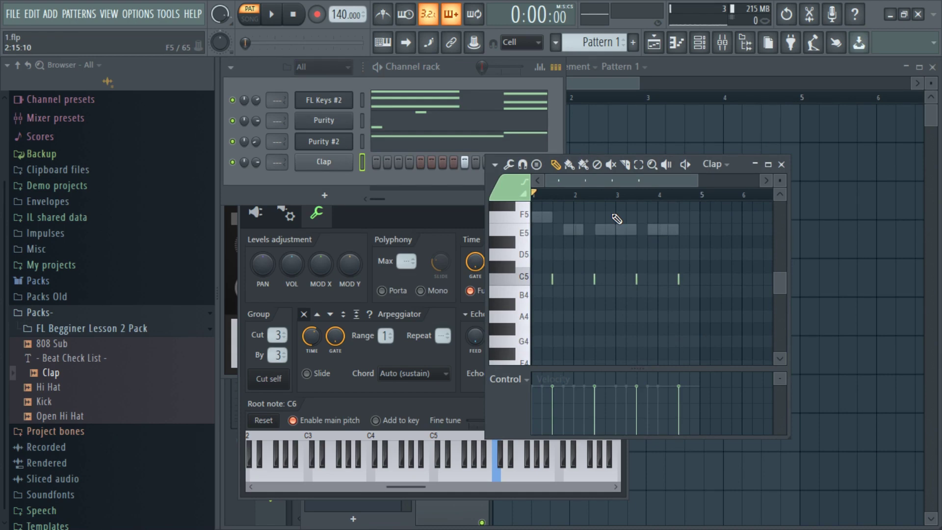
key("space")
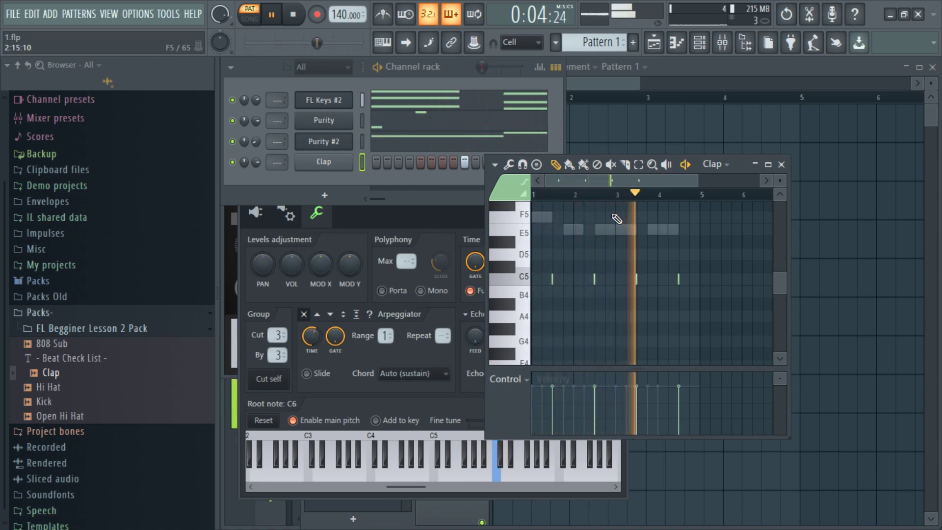
scroll(719, 270, "up", 2)
key("space")
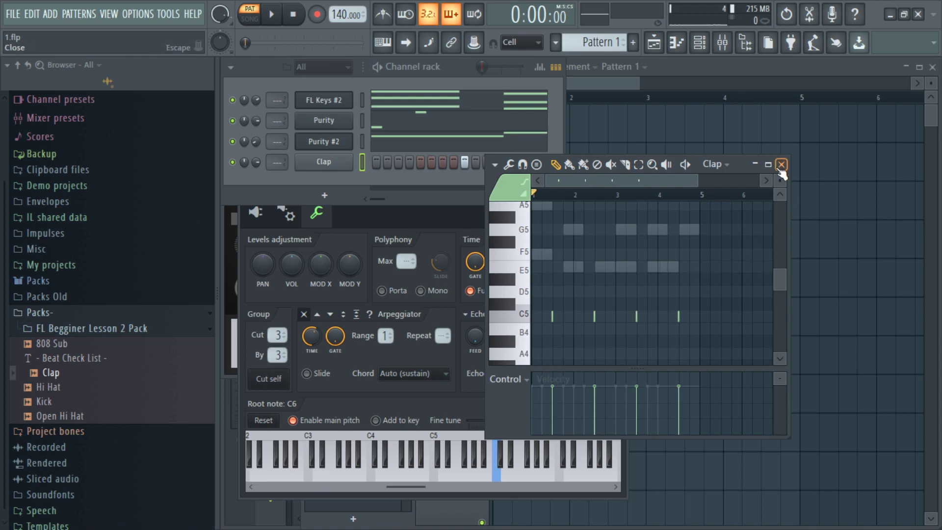
left_click_drag(697, 180, 597, 179)
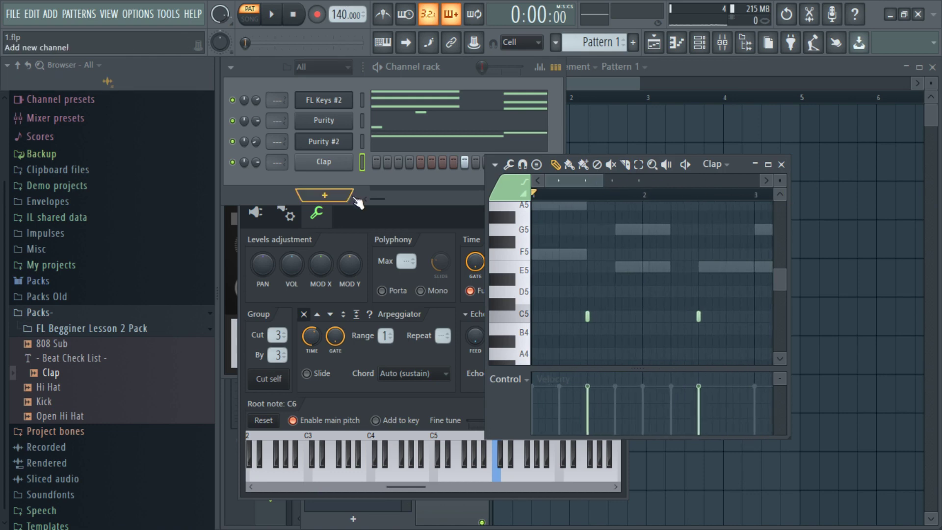
left_click(347, 185)
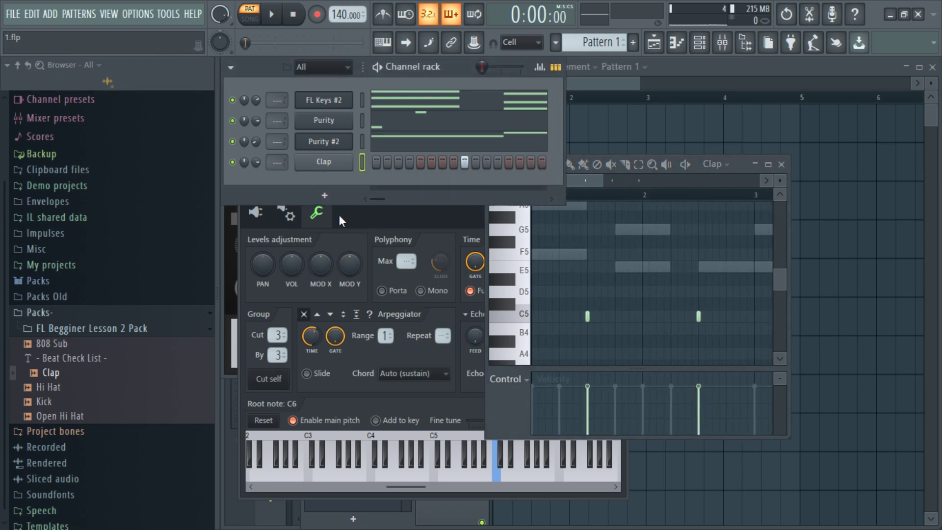
Step: Switch to the Beat Check List in Notepad and mark the "clap or snare" line with a trailing row of dashes
key("super")
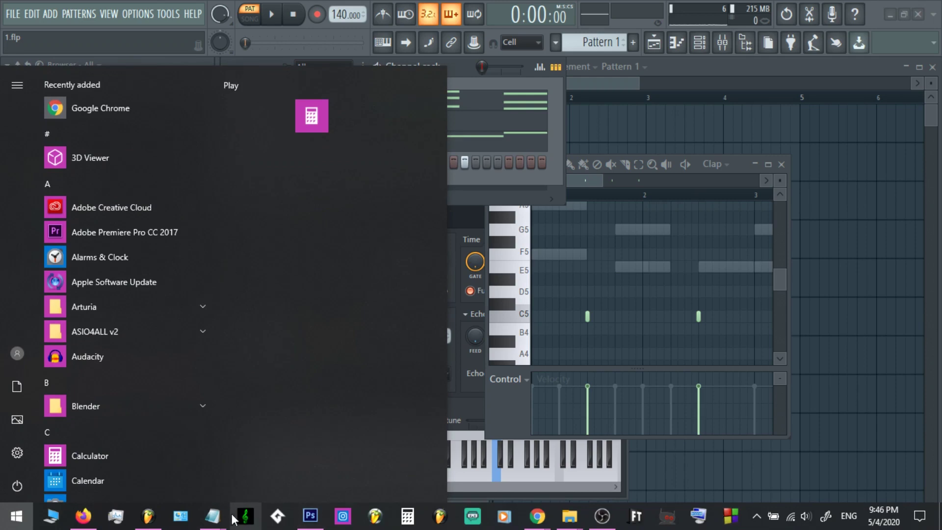
mouse_move(244, 514)
left_click(338, 456)
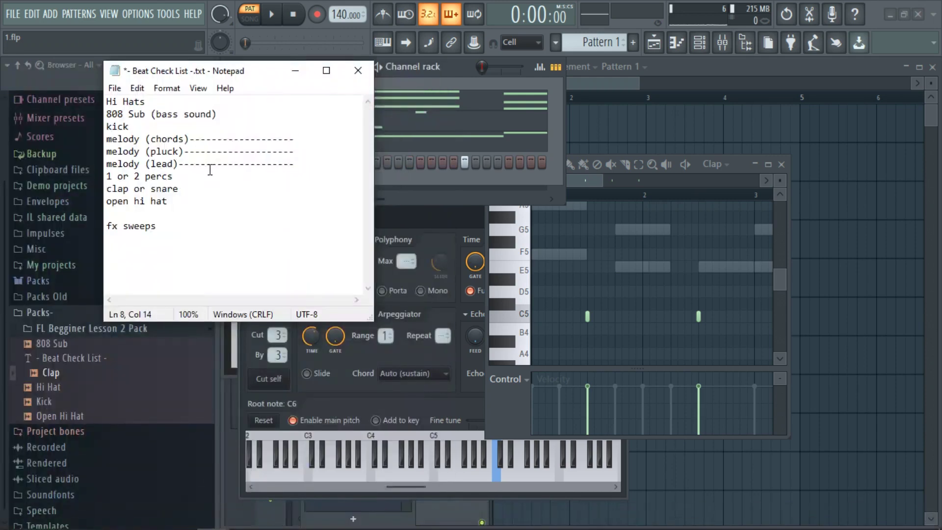
type("------------------")
Step: Switch back to FL Studio, add the Hi Hat sample as a channel below Clap, and fill each 2 steps
left_click(451, 66)
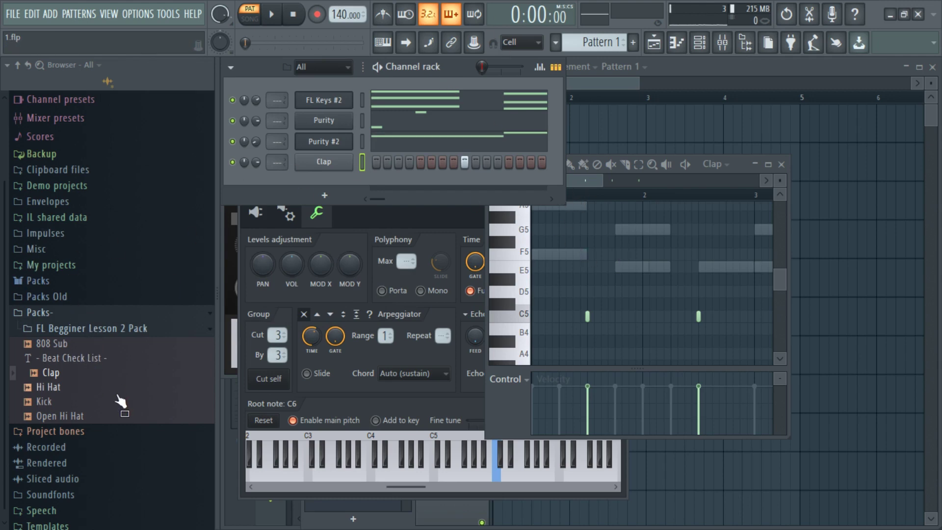
left_click_drag(93, 390, 329, 186)
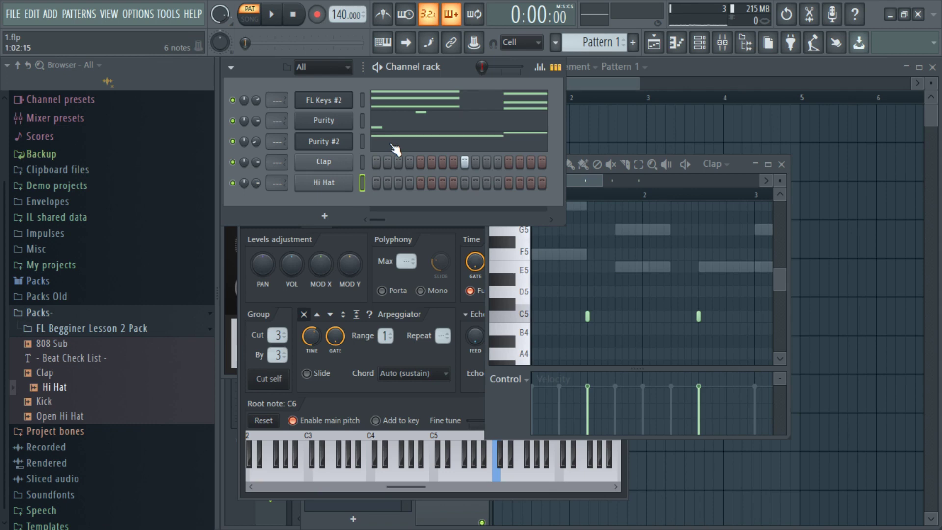
right_click(337, 191)
left_click(501, 220)
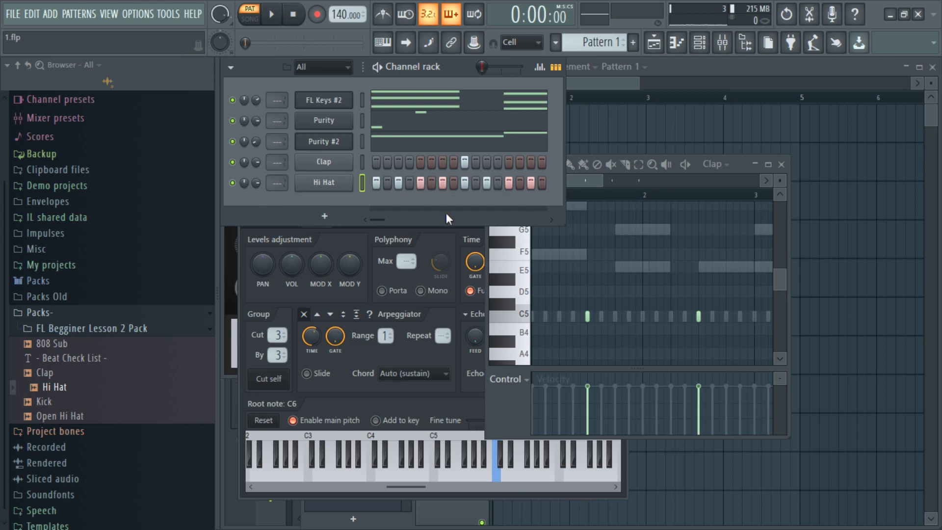
Step: Play the pattern to hear the hi hats with the claps and melodies, keeping all four bars in view
left_click_drag(373, 219, 348, 216)
key("space")
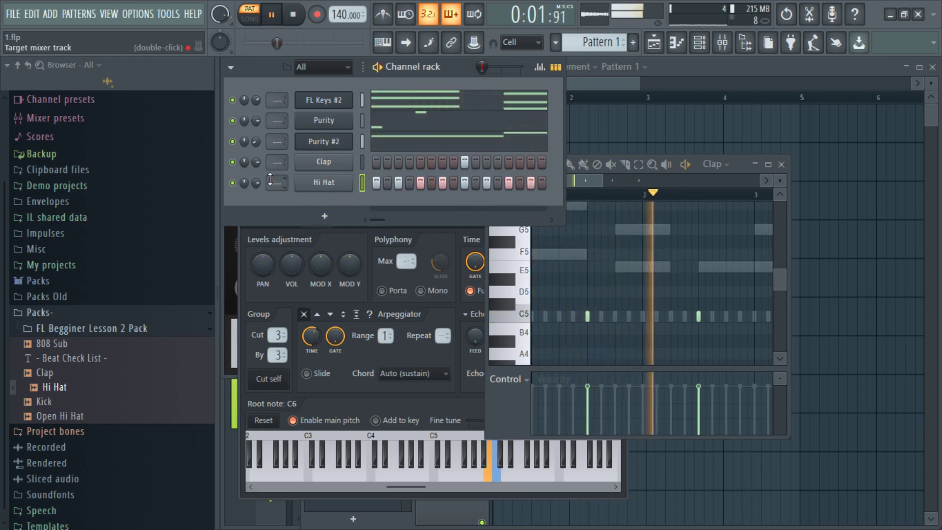
left_click_drag(607, 181, 667, 180)
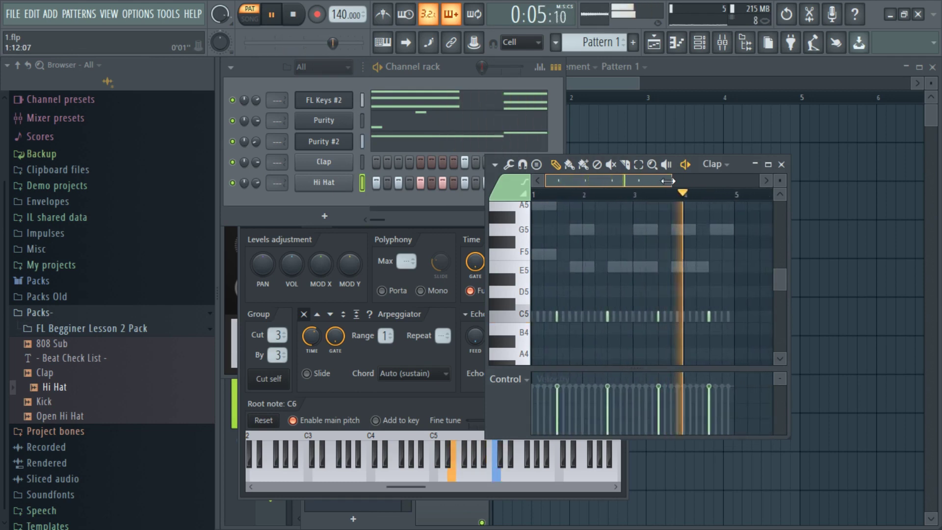
key("space")
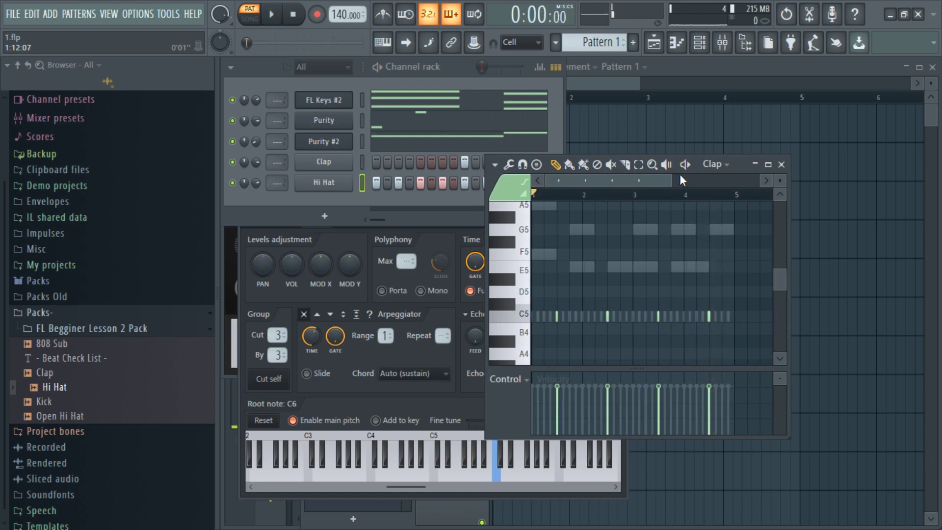
Step: Switch to the Beat Check List in Notepad, mark the "Hi Hats" line with a trailing row of dashes, and reposition the window slightly
key("super")
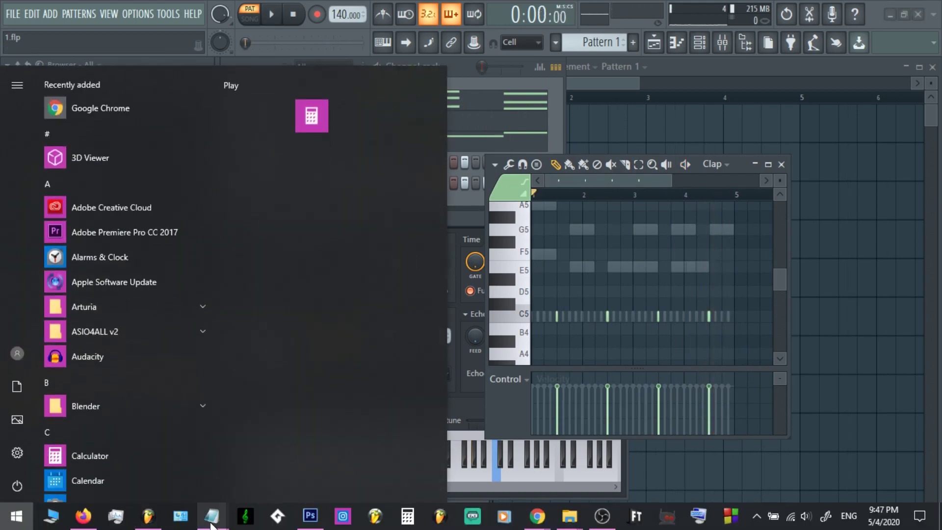
mouse_move(213, 516)
left_click(360, 436)
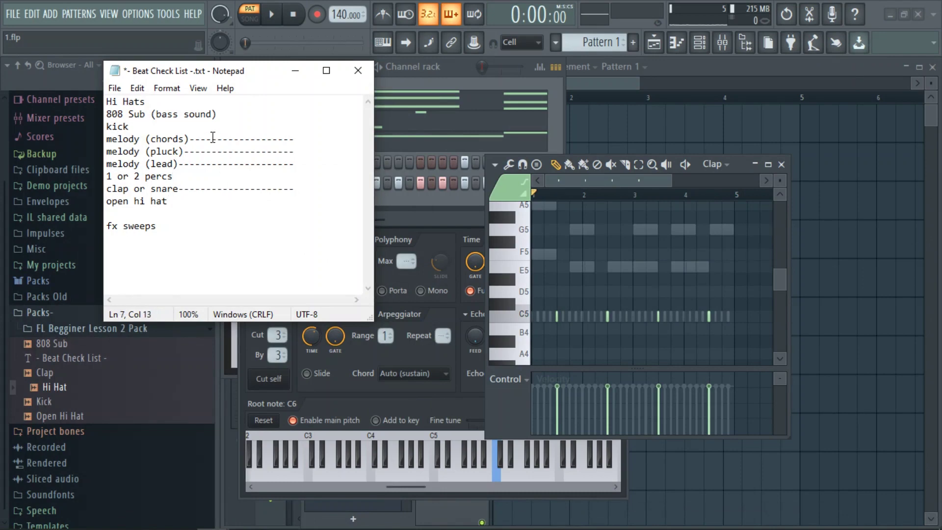
type("---------------------------")
left_click(211, 191)
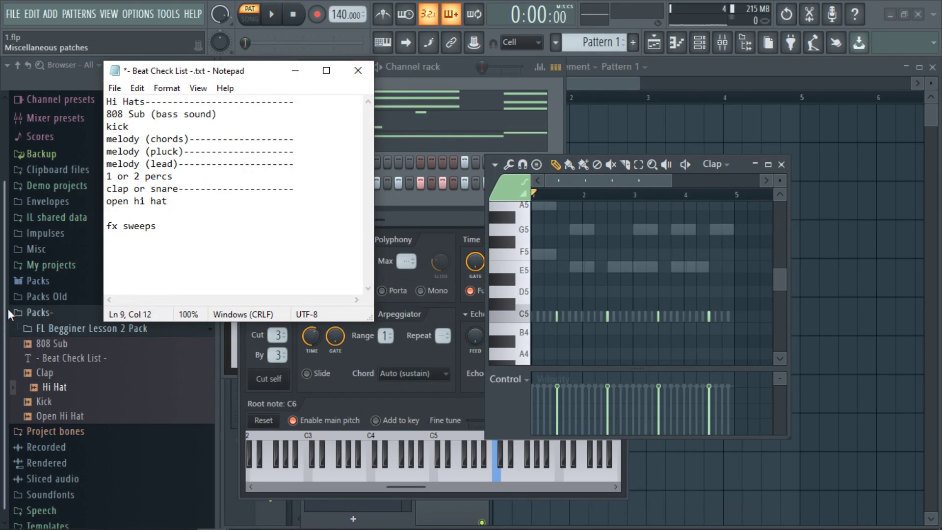
left_click_drag(217, 75, 246, 86)
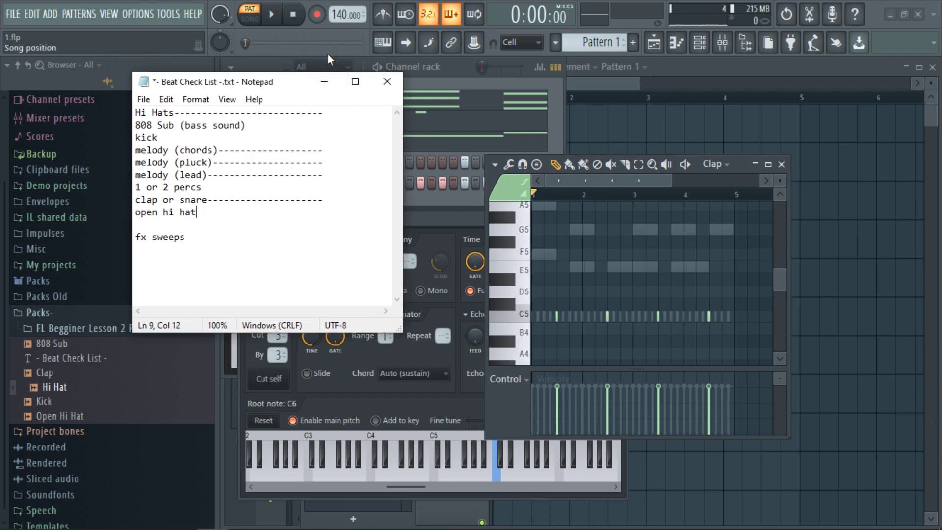
left_click_drag(284, 81, 296, 85)
Step: Switch back to FL Studio, add the Open Hi Hat sample as a channel with a hit on step 5, and open its piano roll
left_click(460, 72)
left_click_drag(143, 357, 315, 198)
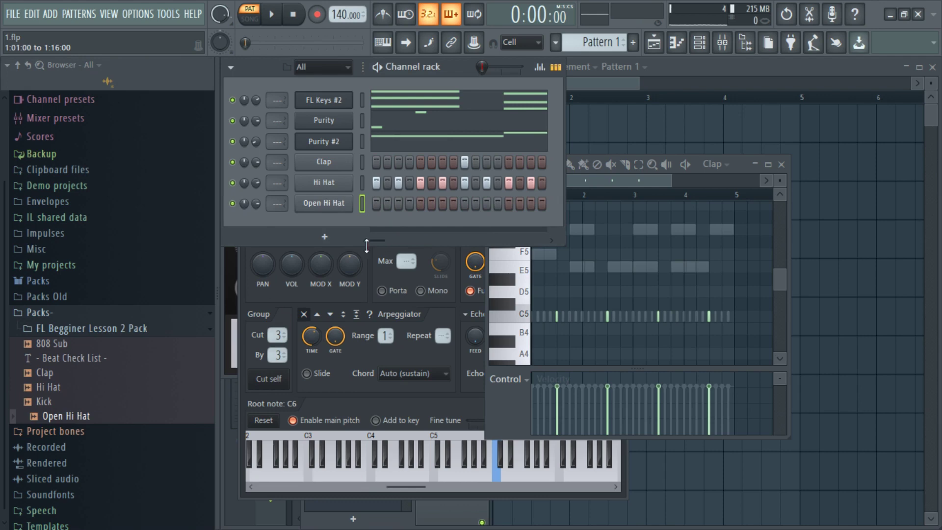
right_click(324, 202)
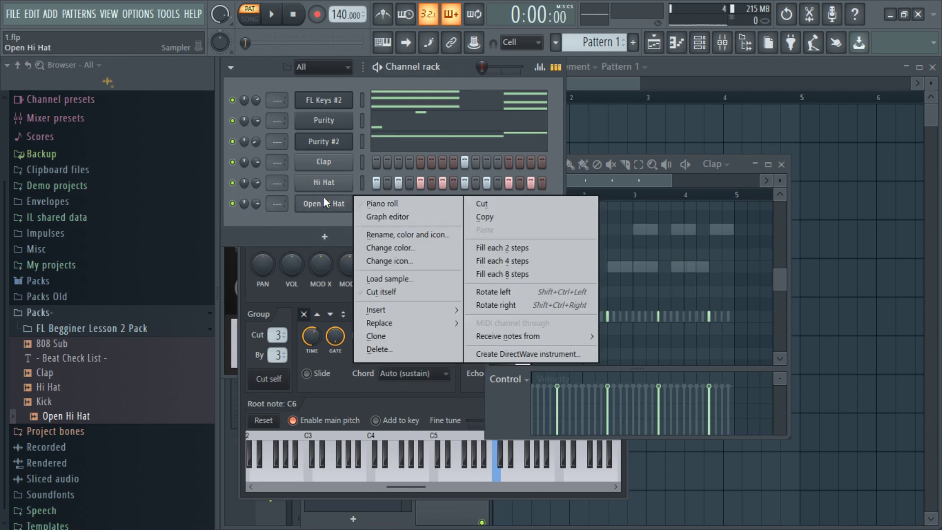
left_click(385, 204)
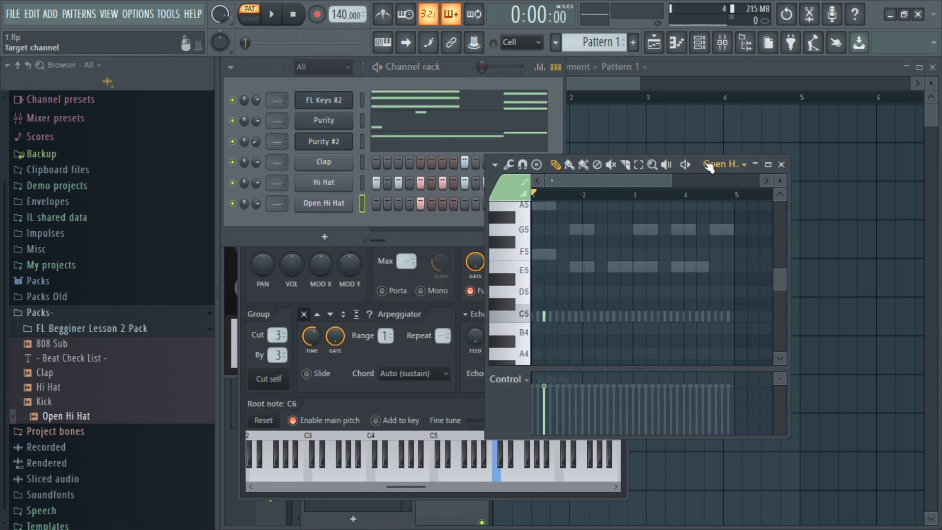
left_click_drag(675, 180, 667, 182)
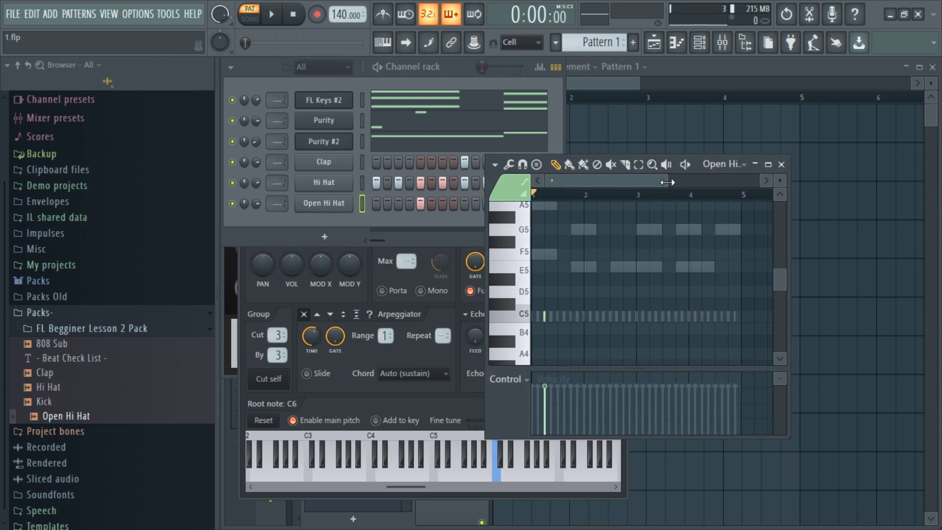
Step: While the pattern plays, add a short C5 Open Hi Hat note on step 5 of bar 3, matching the one in bar 1
key("space")
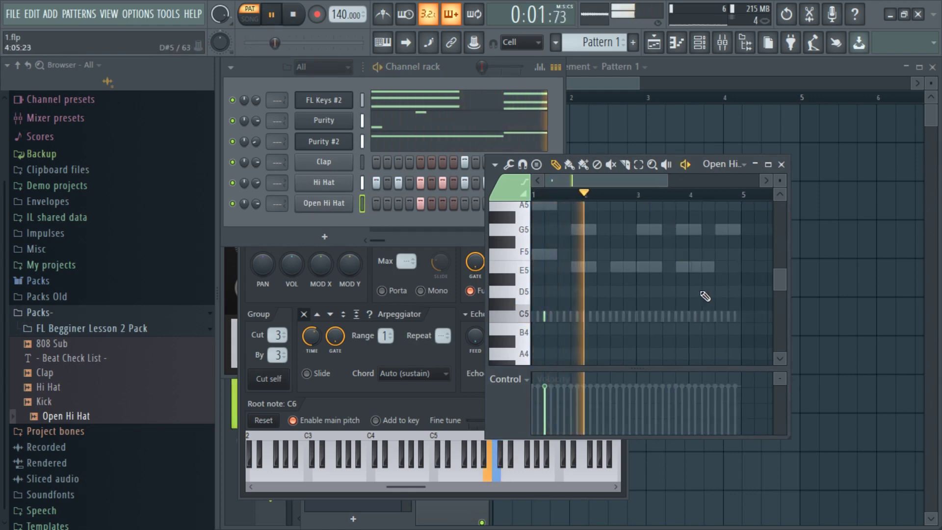
left_click(657, 316)
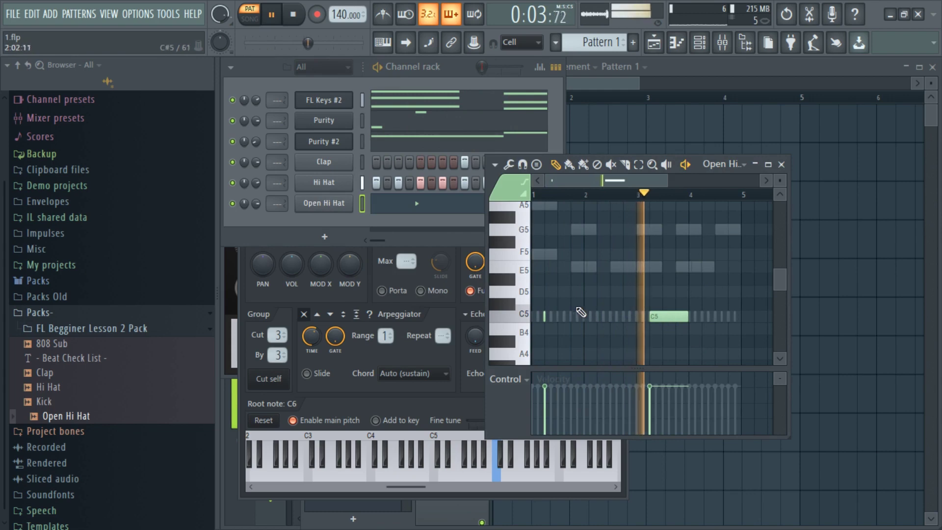
left_click(545, 316)
right_click(654, 319)
left_click(652, 317)
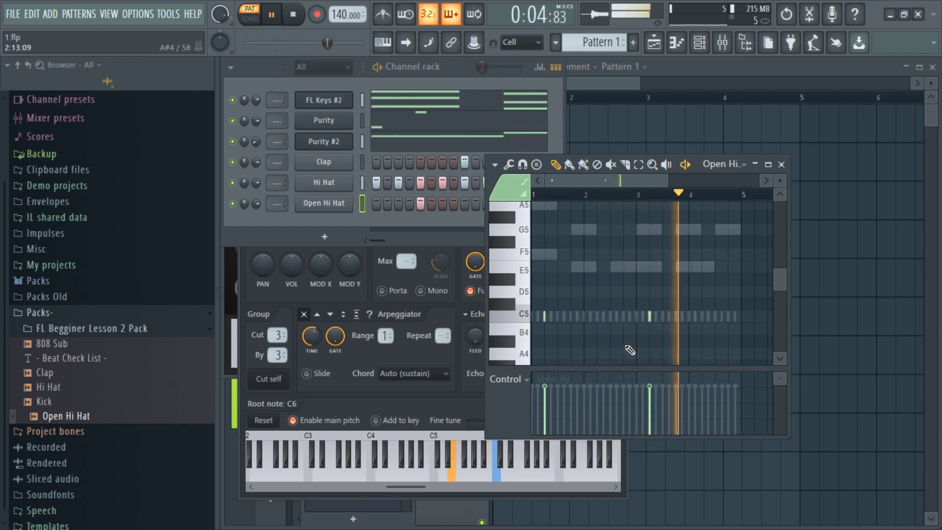
key("space")
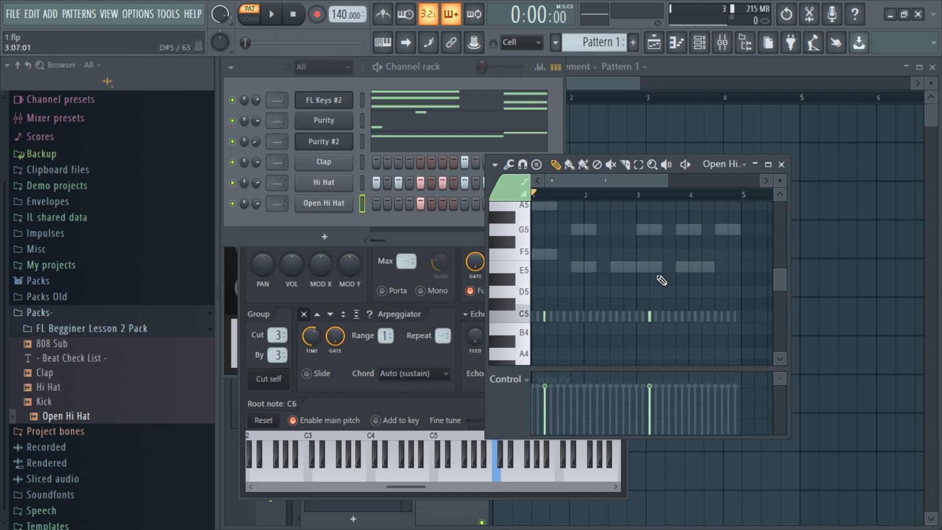
Step: Switch to the Beat Check List in Notepad, mark the "open hi hat" line with trailing dashes, and highlight "1 or 2 percs"
key("super")
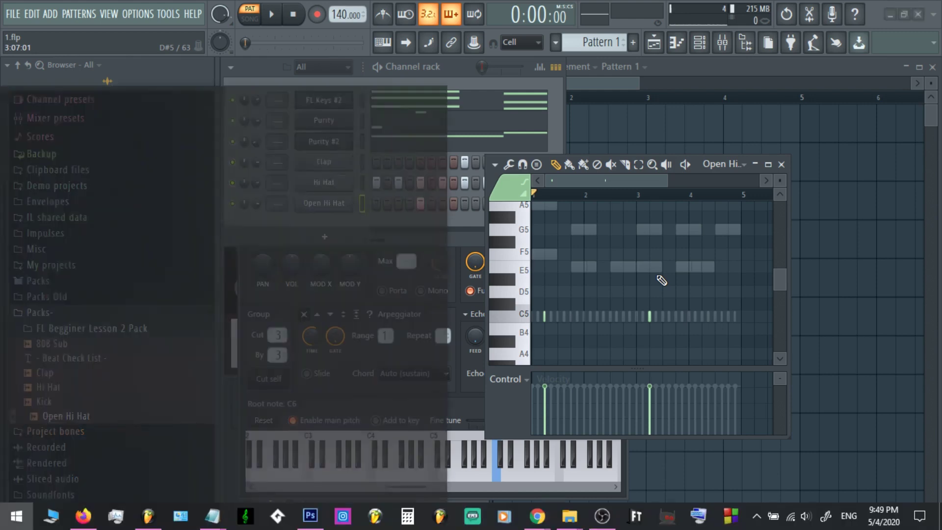
left_click(211, 517)
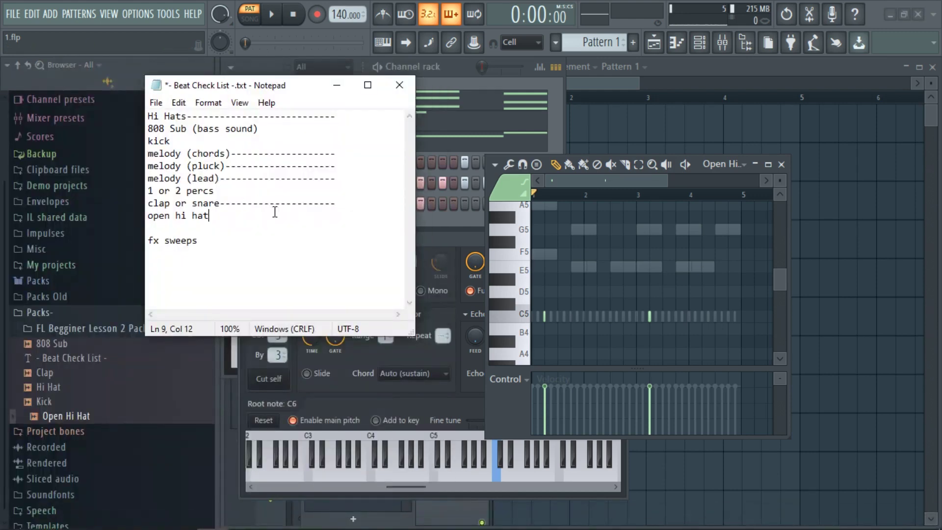
type("-----------------------")
left_click(276, 185)
left_click_drag(217, 191, 147, 192)
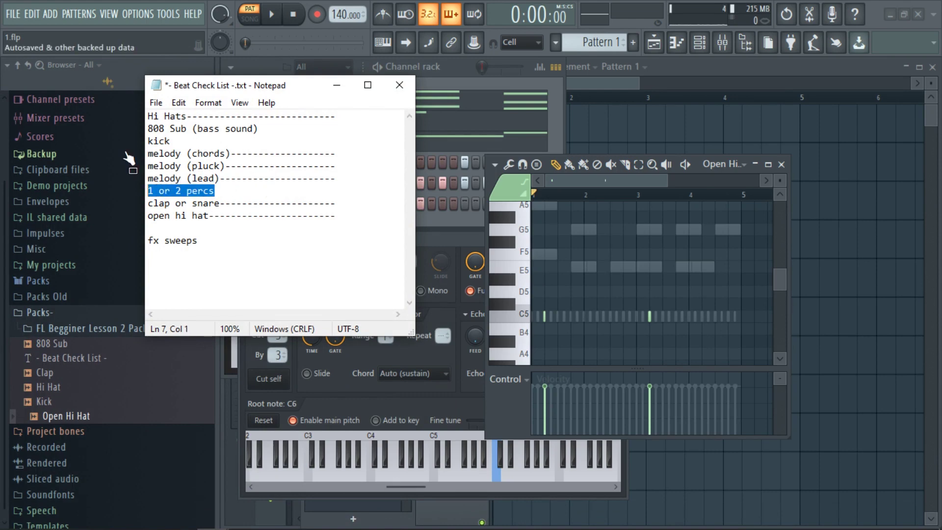
Step: Go over the open Beat Check List entries: "1 or 2 percs", "fx sweeps", "808 Sub (bass sound)" and "kick"
left_click(214, 191)
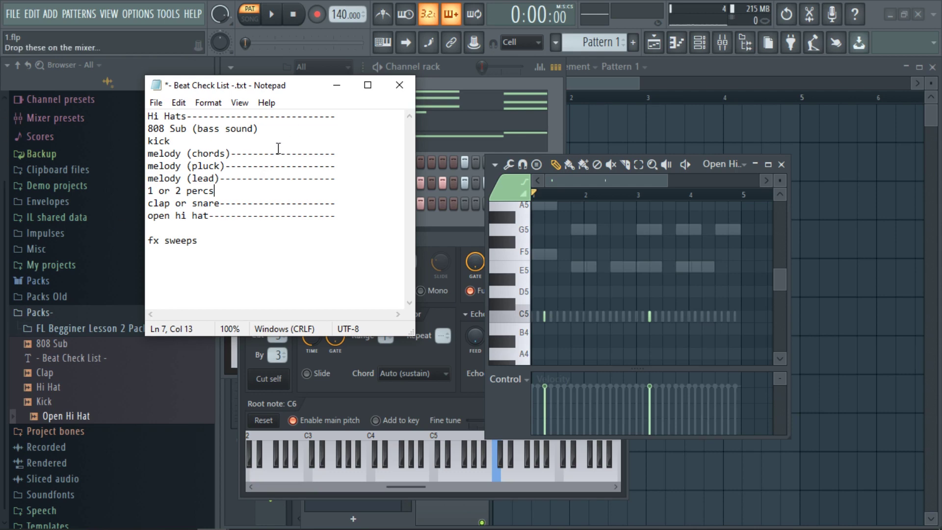
left_click_drag(215, 191, 141, 194)
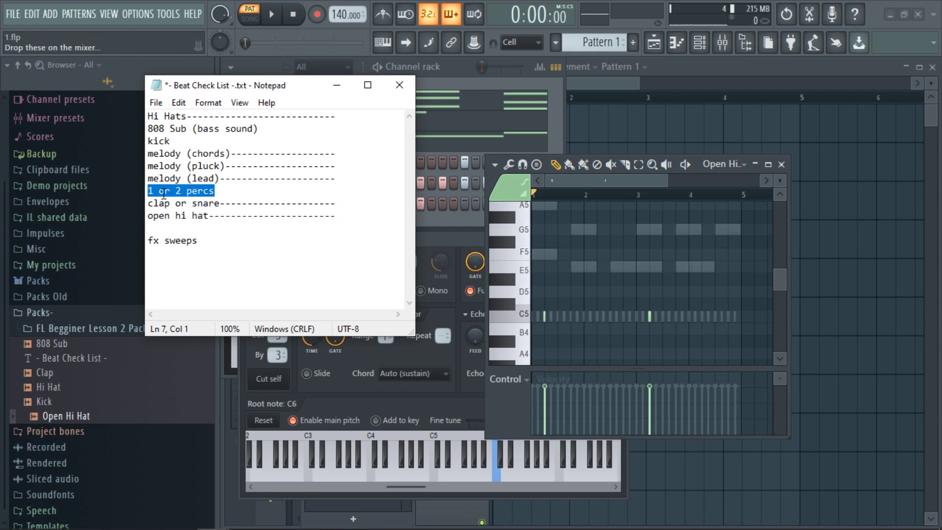
left_click(208, 190)
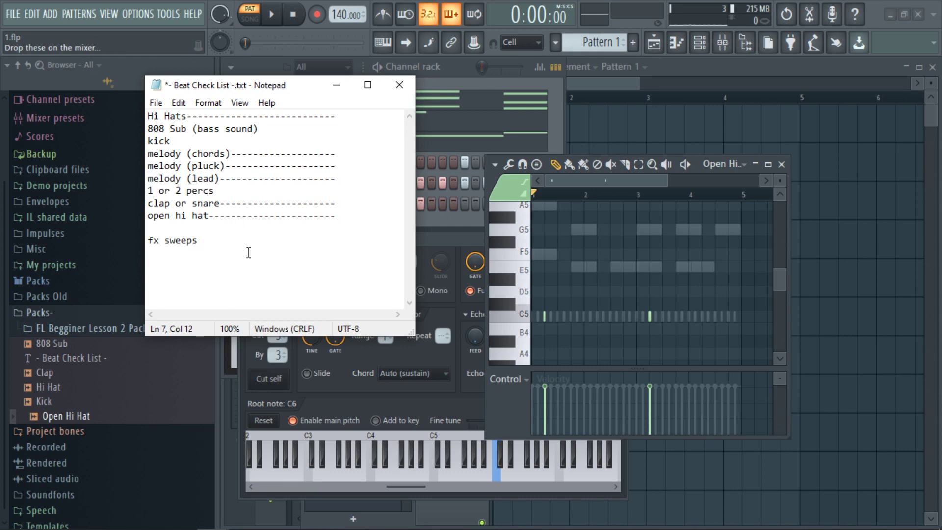
left_click_drag(243, 252, 142, 236)
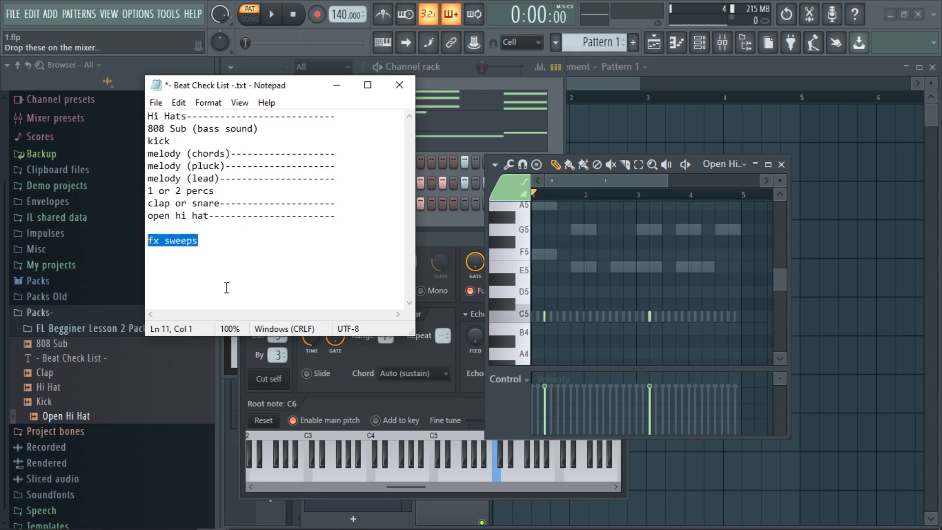
left_click_drag(221, 240, 146, 238)
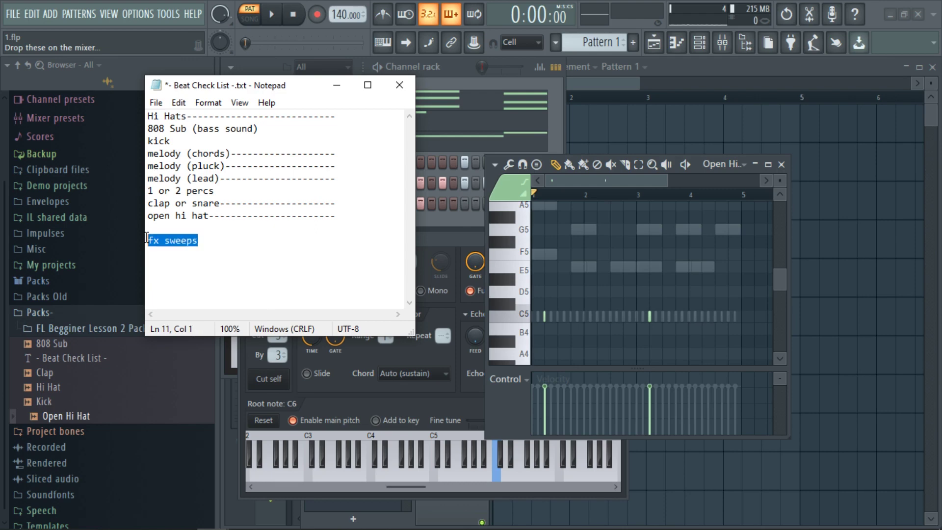
left_click(217, 241)
left_click(224, 227)
left_click(253, 241)
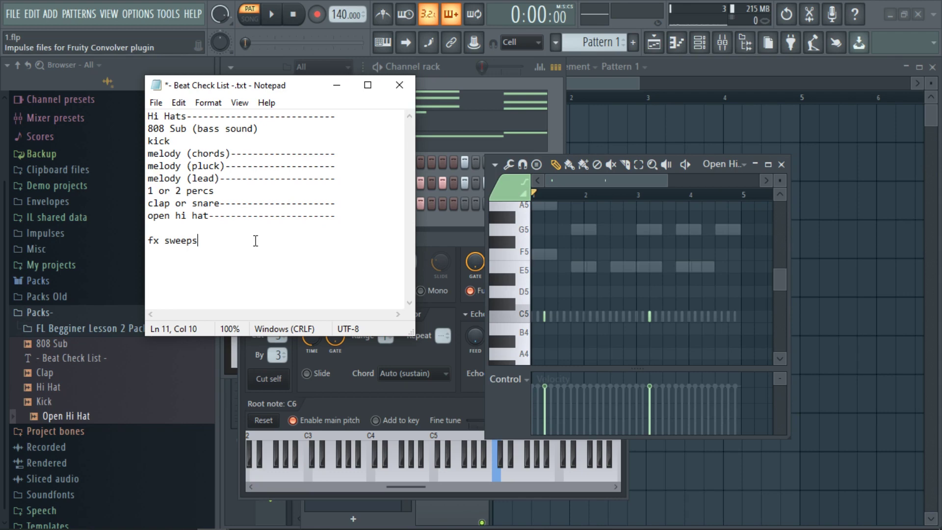
left_click(241, 230)
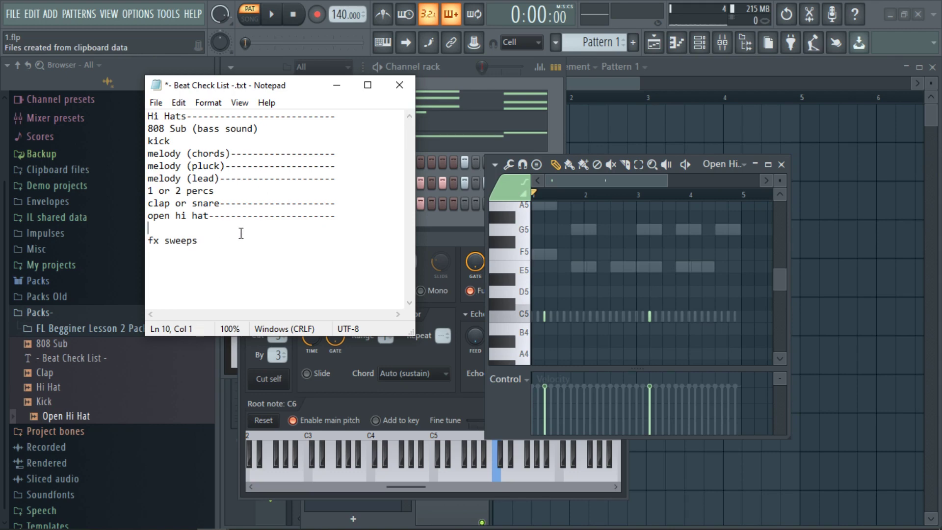
left_click(224, 250)
left_click(221, 145)
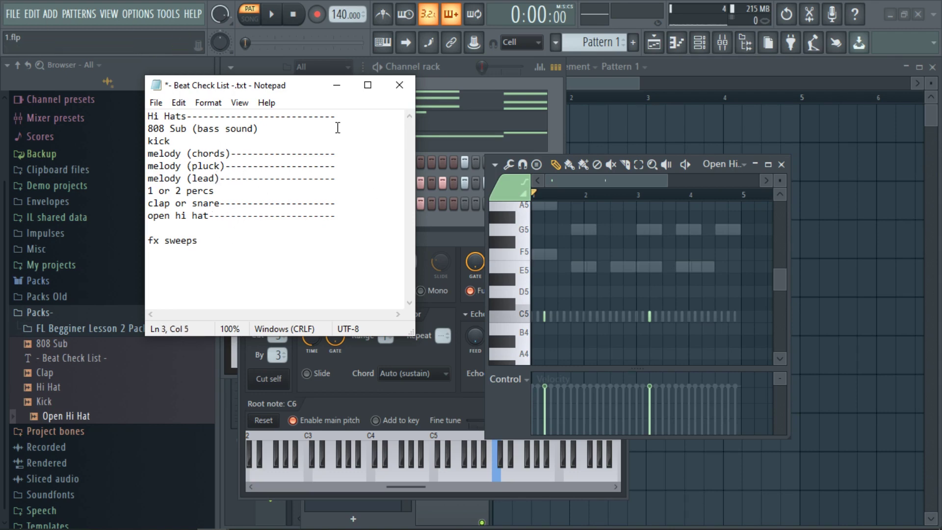
left_click(288, 130)
left_click(205, 143)
left_click(277, 131)
Step: Switch back to FL Studio, add the 808 Sub sample as a channel below Open Hi Hat, and open its piano roll
left_click(336, 84)
left_click(448, 64)
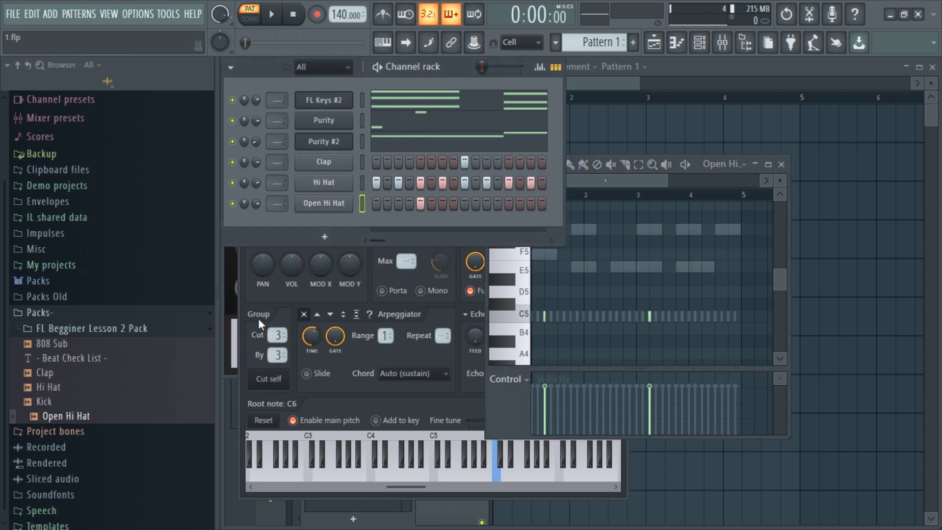
left_click_drag(109, 343, 315, 219)
right_click(351, 221)
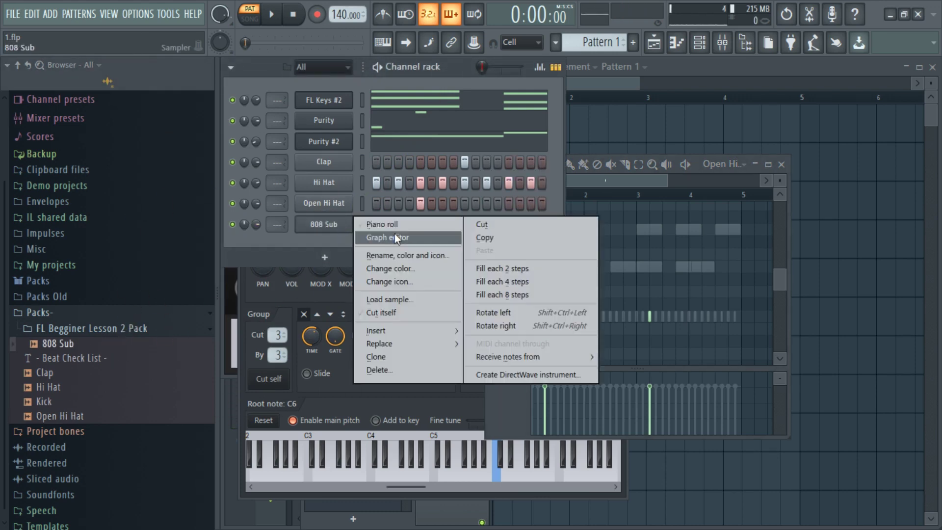
left_click(385, 225)
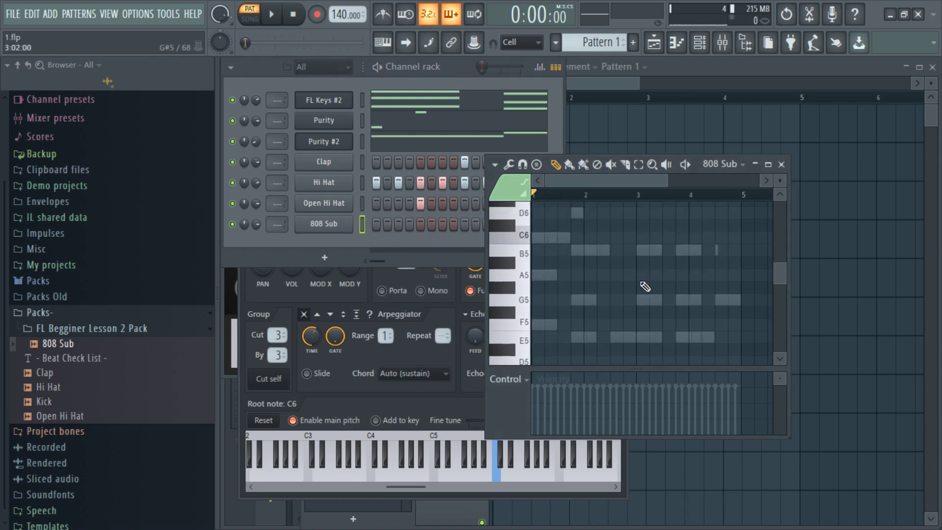
Step: Examine the other channels' ghost notes across all four bars in the 808 Sub piano roll
left_click_drag(667, 180, 619, 172)
right_click(352, 219)
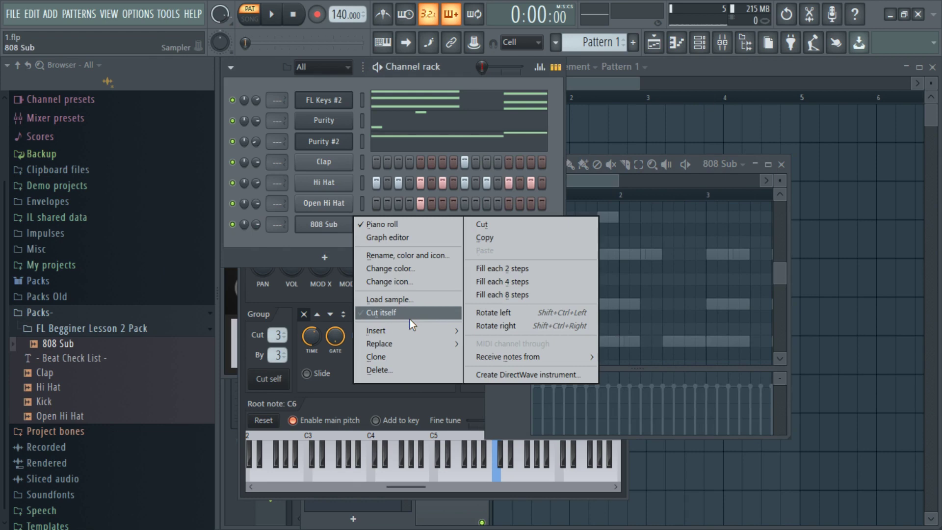
left_click(502, 281)
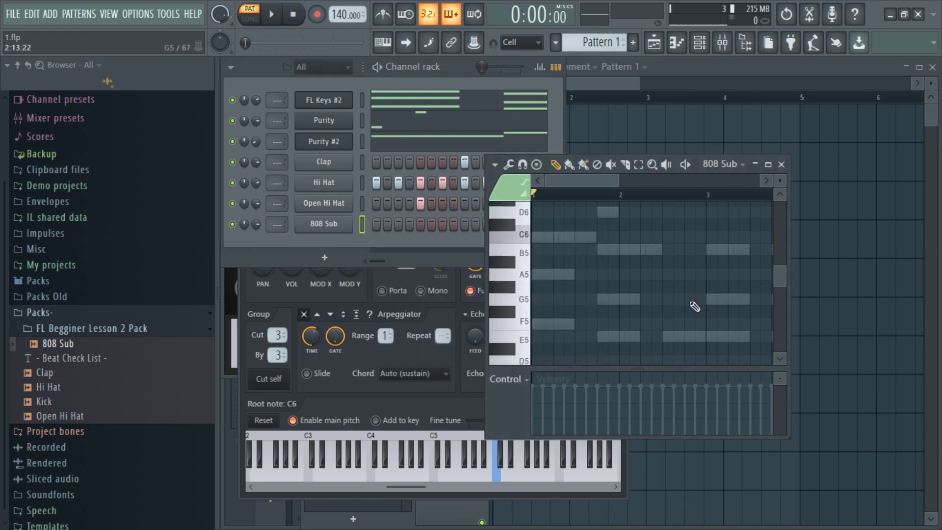
left_click_drag(630, 188, 686, 182)
scroll(671, 290, "up", 2)
scroll(672, 291, "up", 4)
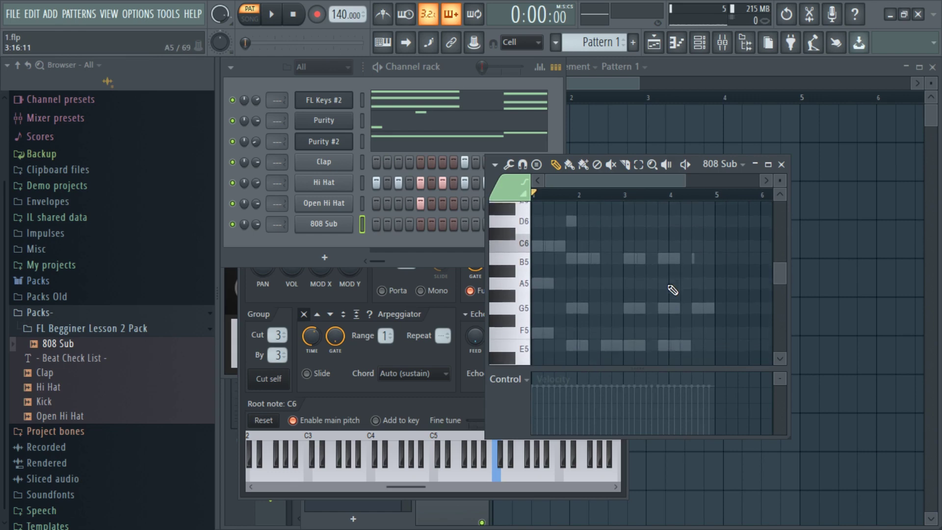
scroll(630, 197, "up", 4)
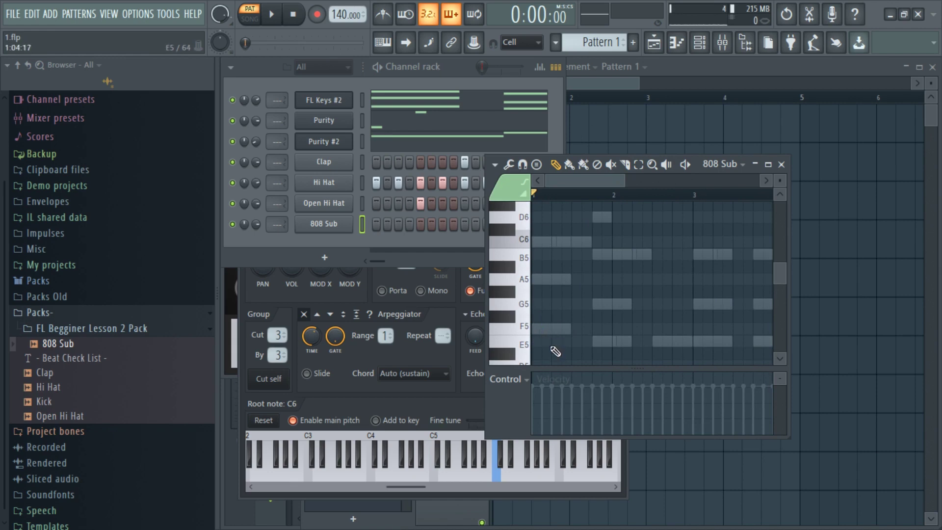
left_click_drag(596, 181, 680, 182)
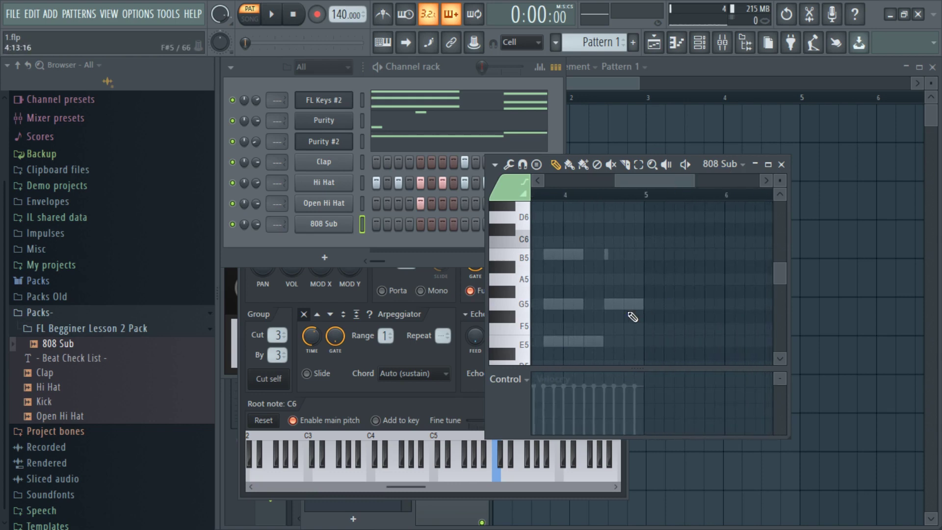
scroll(630, 315, "left", 4)
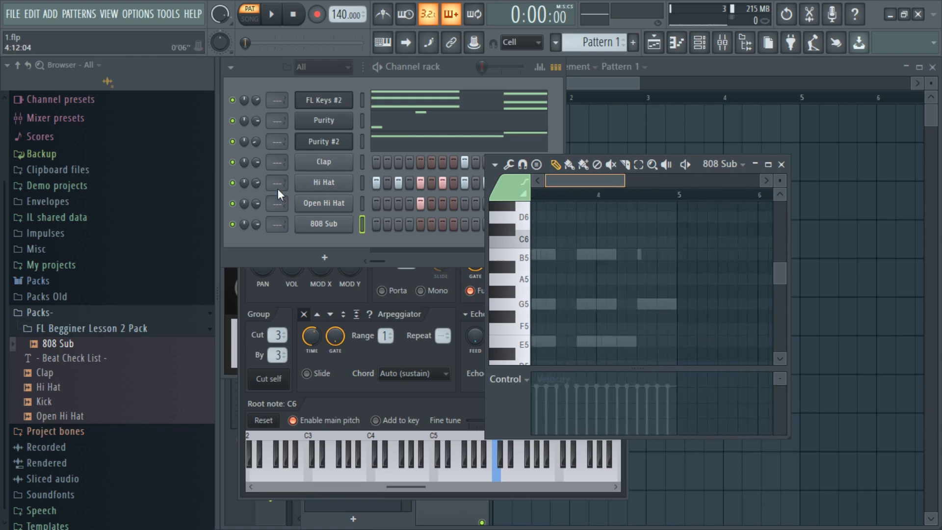
Step: Turn on Cut itself for the 808 Sub channel and check the option again
left_click(326, 236)
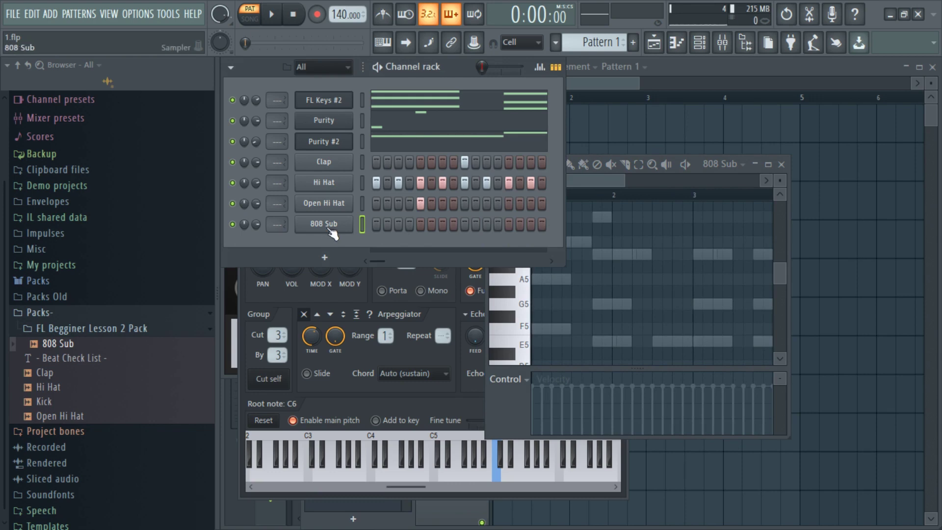
right_click(327, 227)
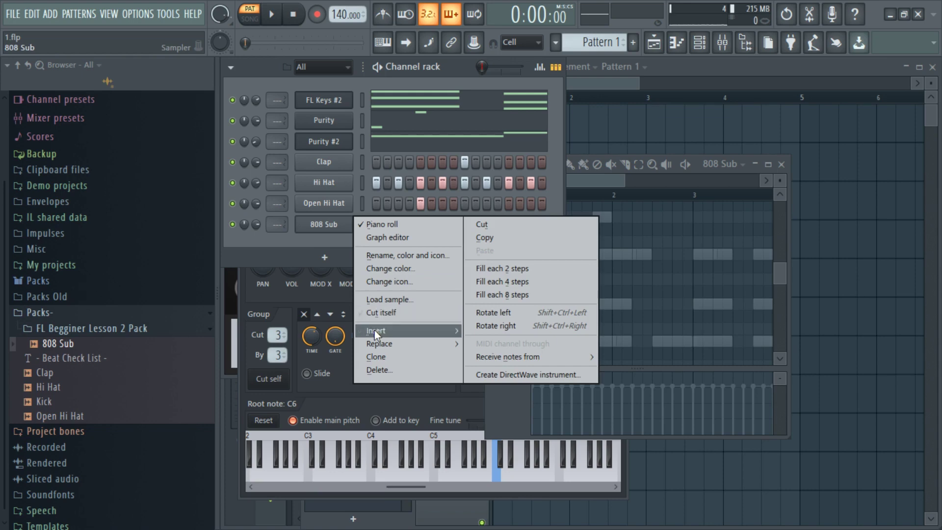
left_click(374, 313)
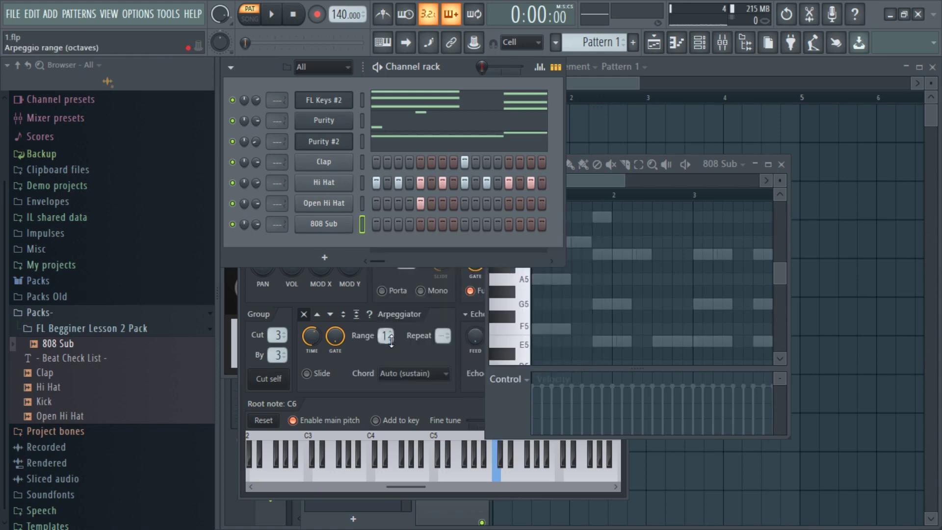
right_click(336, 226)
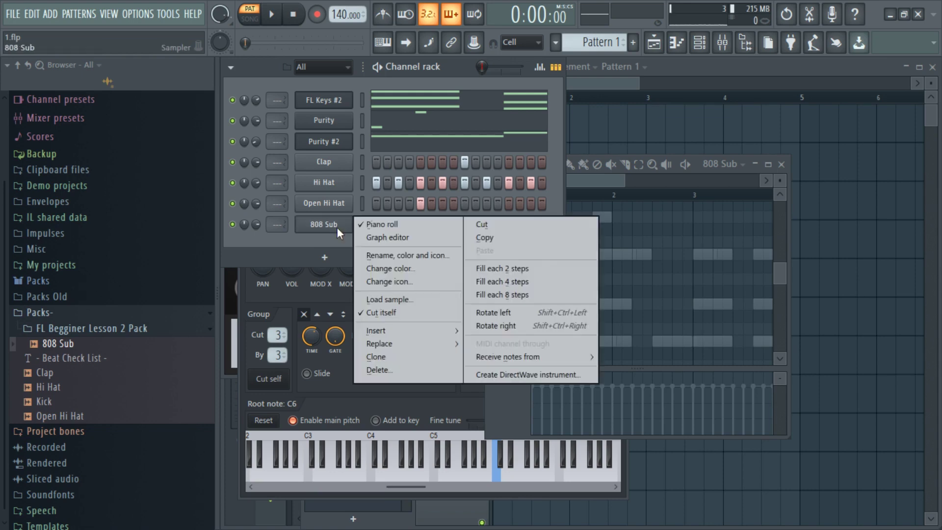
left_click(396, 316)
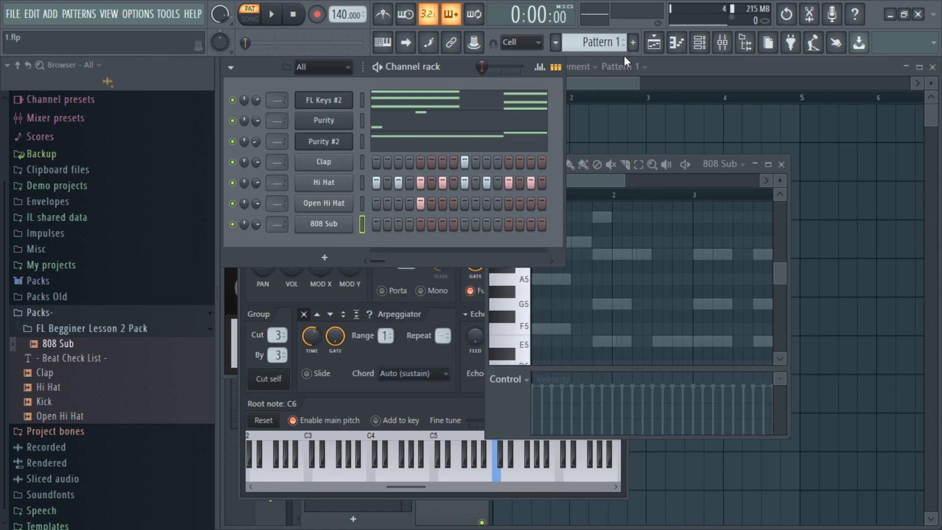
Step: Switch to the empty Pattern 2, place two back-to-back C5 notes for 808 Sub, and play them as a test
left_click(632, 43)
left_click(649, 59)
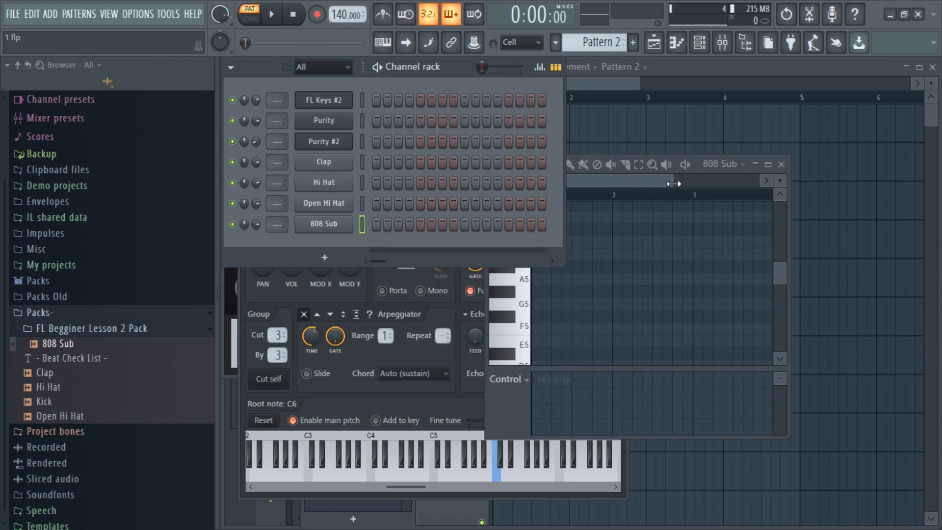
left_click_drag(672, 181, 587, 182)
scroll(564, 285, "down", 4)
mouse_move(563, 239)
left_mouse_down()
mouse_move(483, 240)
mouse_move(563, 242)
left_mouse_up()
left_click(567, 243)
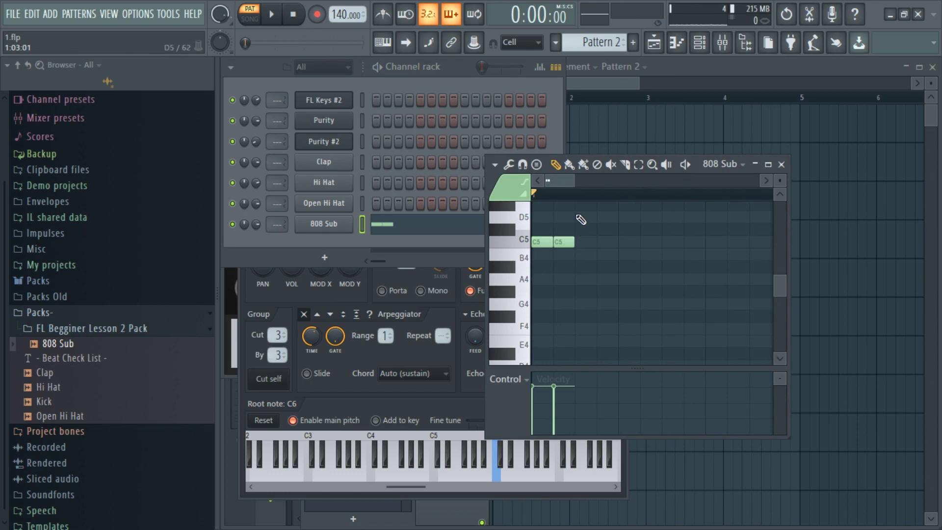
key("space")
key("space")
Step: Check the Cut itself option of 808 Sub and clear the two test notes from Pattern 2
right_click(332, 219)
key("Escape")
right_click(323, 227)
key("Escape")
left_click(610, 166)
scroll(548, 182, "up", 4)
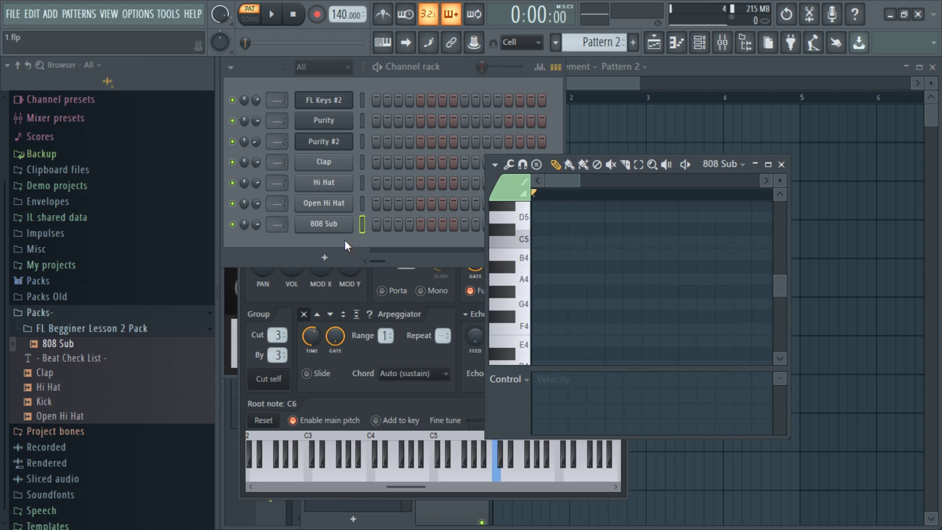
right_click(350, 224)
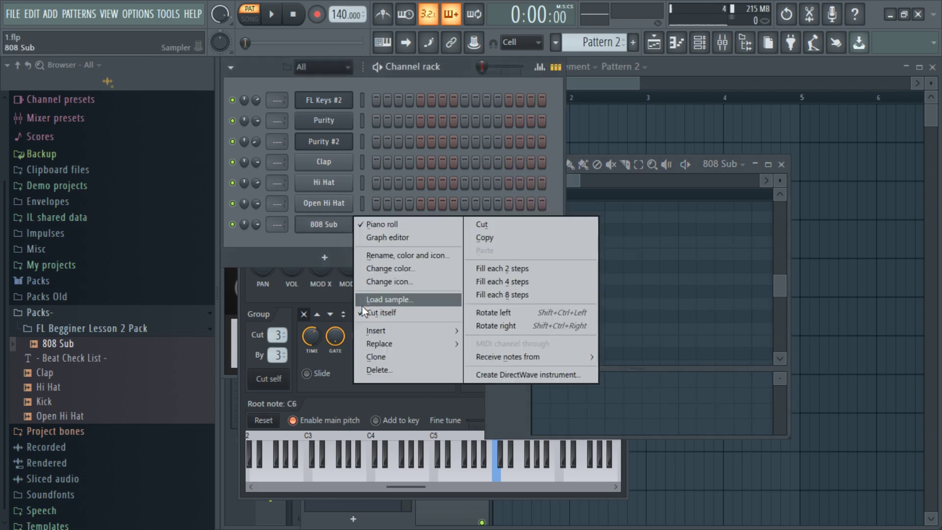
Step: Return to Pattern 1, place a short F5 note for 808 Sub at the start of bar 1, and play it back
scroll(603, 40, "up", 1)
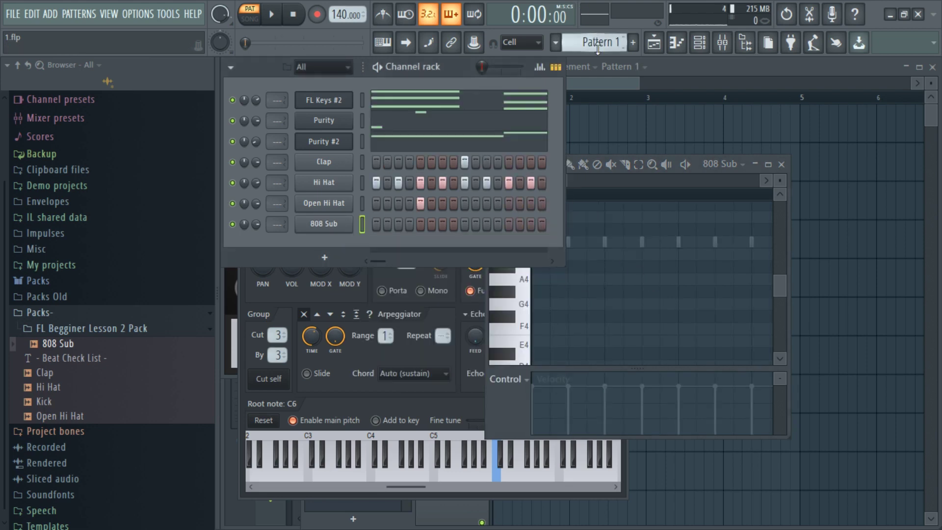
left_click(613, 195)
left_click_drag(718, 184, 595, 185)
left_click(547, 292)
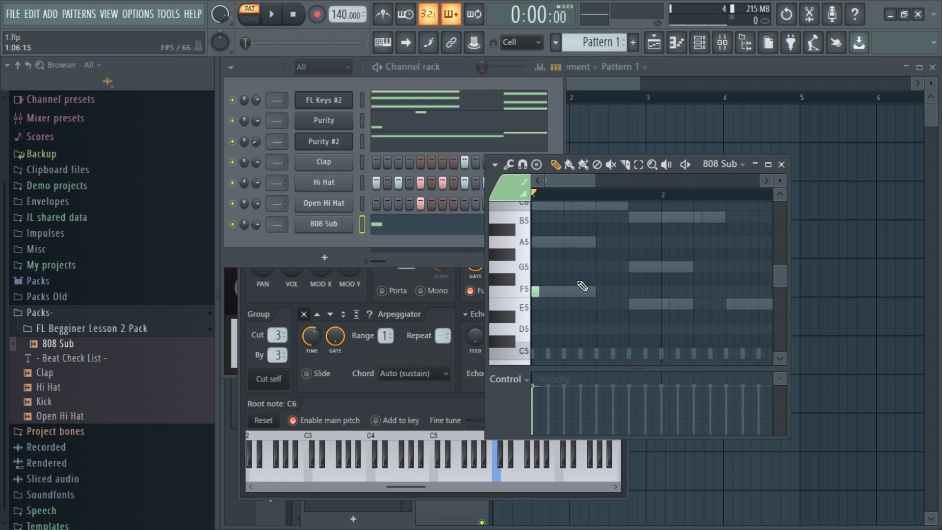
key("space")
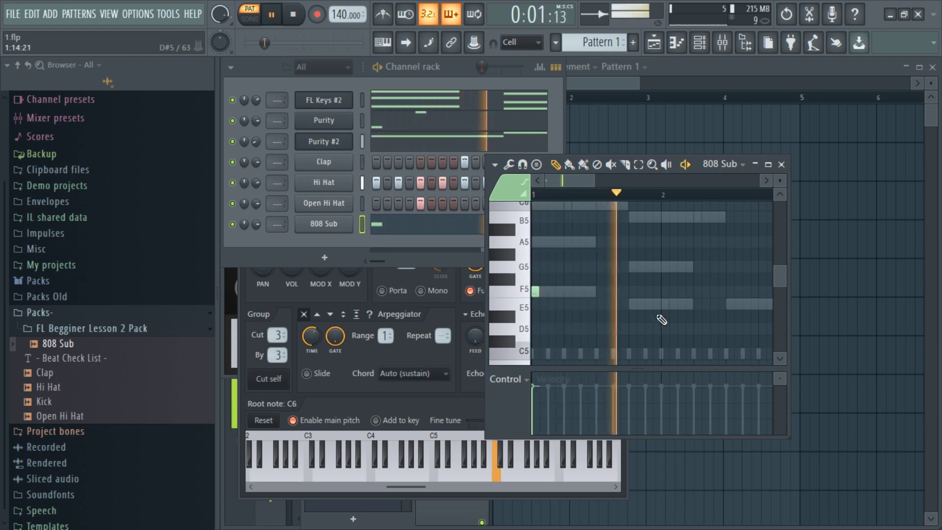
key("space")
Step: While the pattern plays, draw short E5 notes for 808 Sub on steps 5 and 11 of bar 2 and step 1 of bar 3
key("c")
key("space")
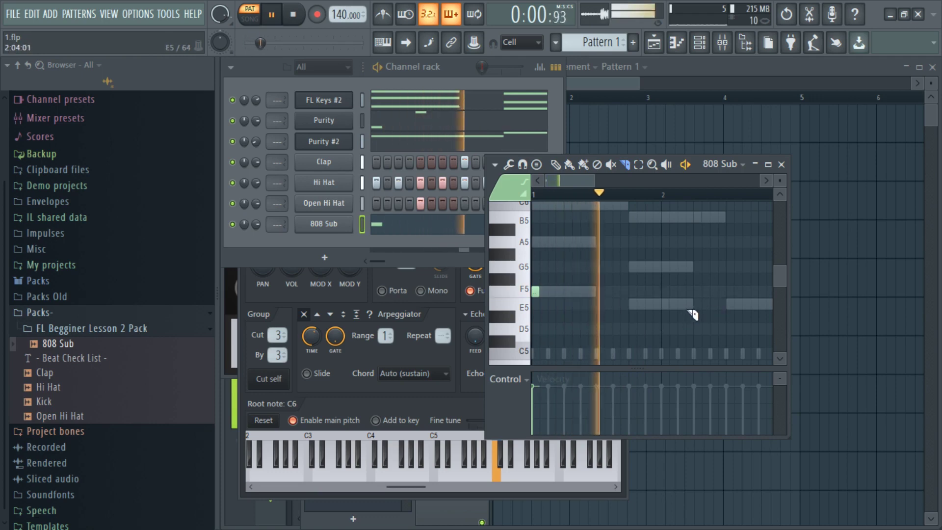
left_click(555, 164)
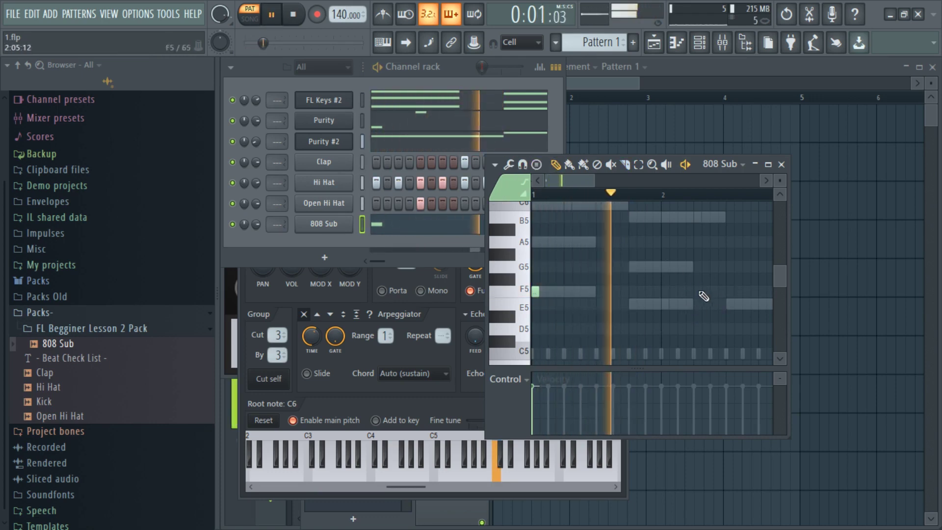
left_click(696, 303)
left_click_drag(582, 181, 555, 182)
left_click(719, 304)
right_click(659, 305)
left_click(640, 303)
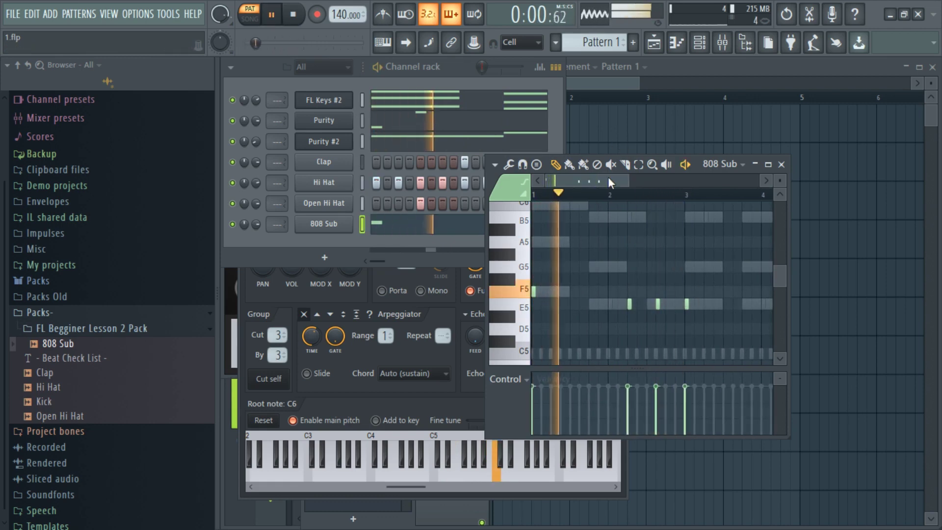
Step: Add short E5 notes for 808 Sub on steps 5 and 13 of bar 4, and play the full bass line
left_click_drag(595, 181, 633, 183)
left_click(692, 305)
key("space")
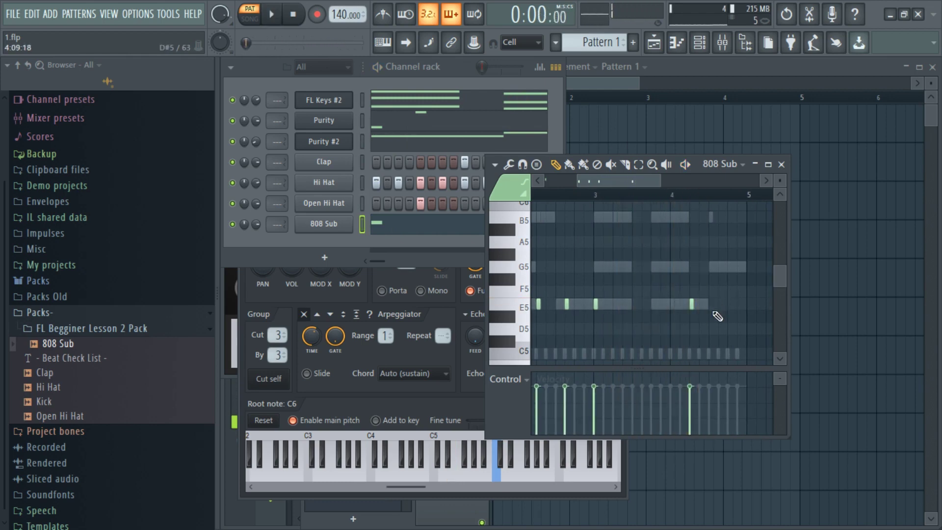
left_click(728, 304)
key("space")
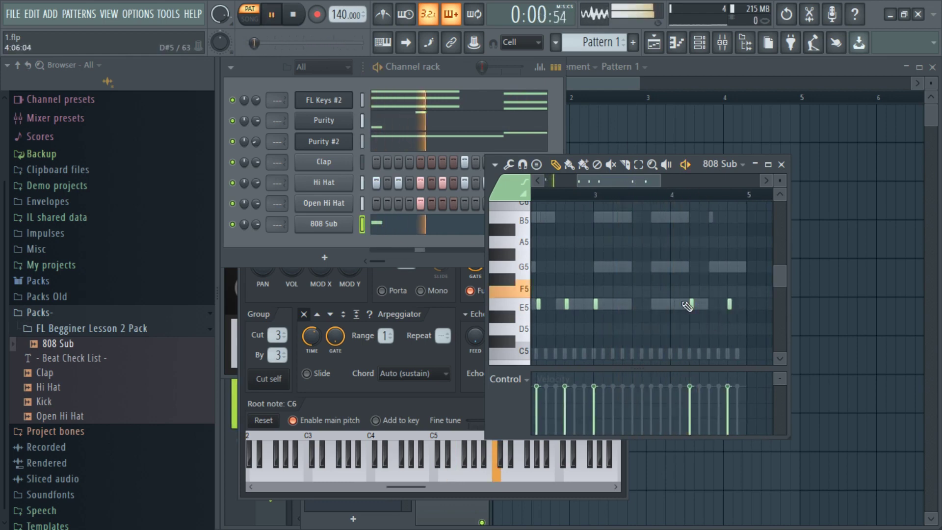
left_click_drag(580, 183, 556, 183)
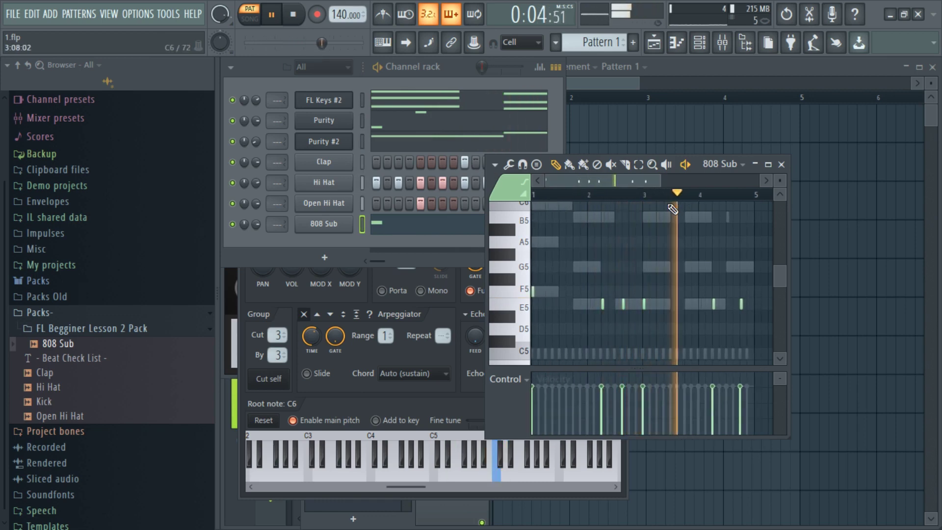
Step: Move the last short E5 note of bar 4 to step 11 and play the 808 Sub line back
key("space")
right_click(741, 306)
left_click(734, 305)
key("space")
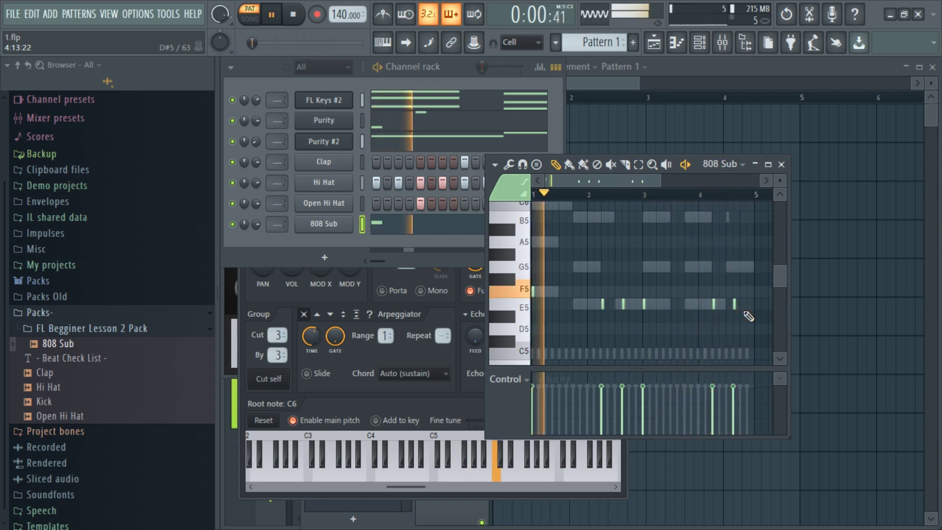
scroll(736, 304, "up", 2)
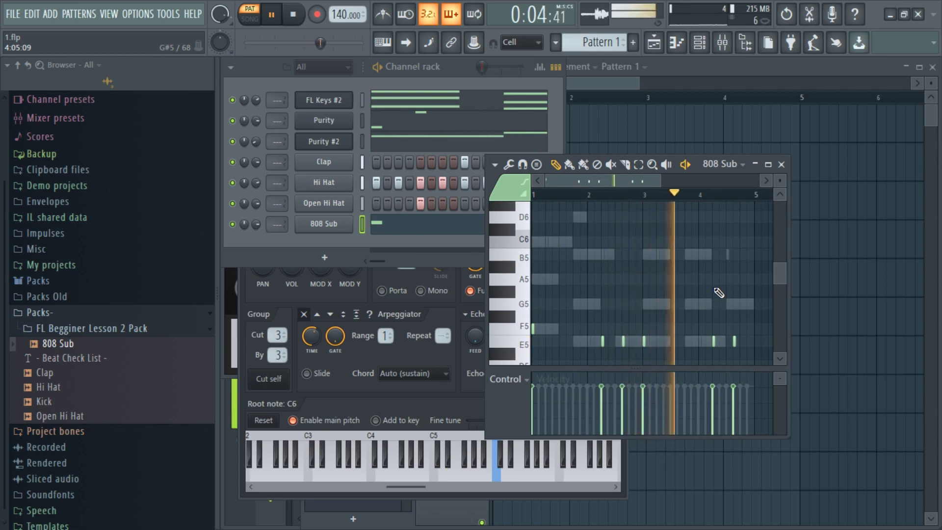
key("space")
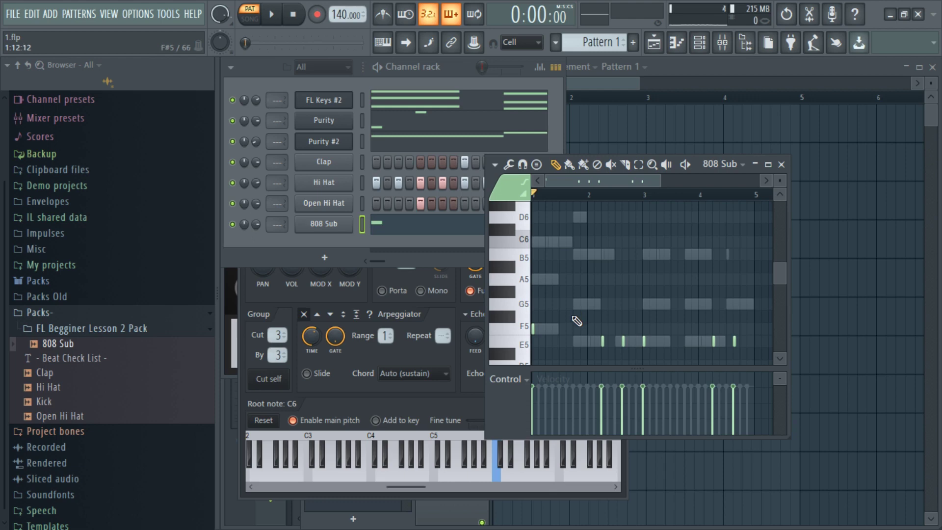
Step: Examine the 808 Sub notes across all four bars at different zoom levels, with a short playback
scroll(601, 275, "down", 4)
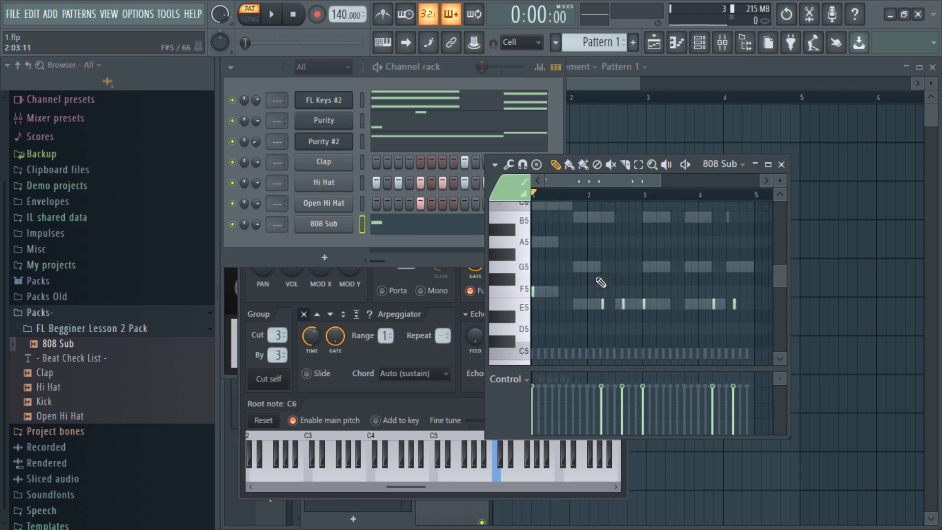
scroll(590, 249, "up", 3)
scroll(591, 248, "down", 3)
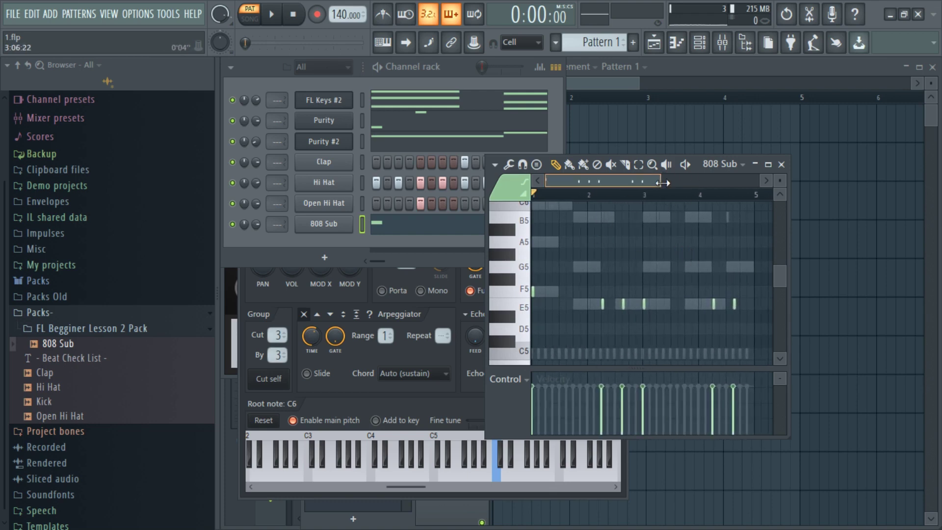
left_click_drag(663, 183, 662, 186)
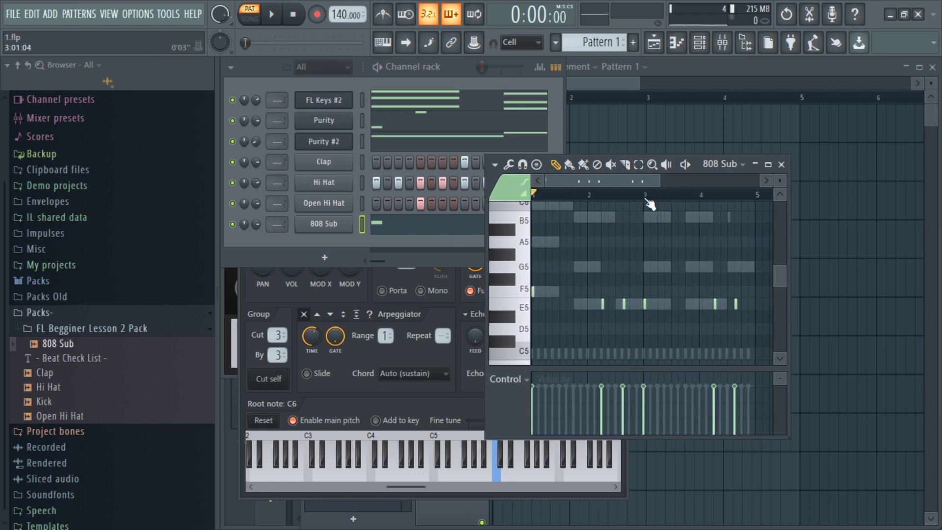
mouse_move(656, 185)
left_mouse_down()
mouse_move(605, 180)
mouse_move(675, 183)
left_mouse_up()
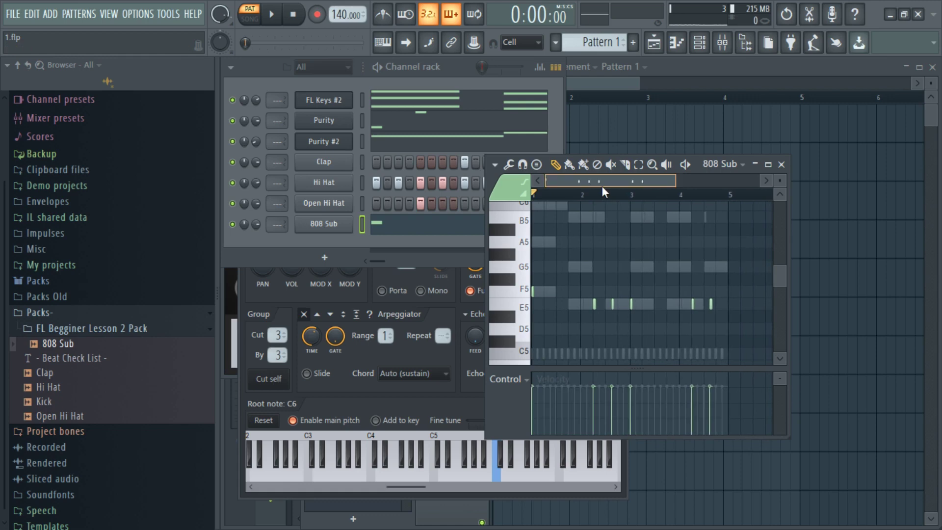
left_click(557, 169)
left_click_drag(676, 182, 637, 177)
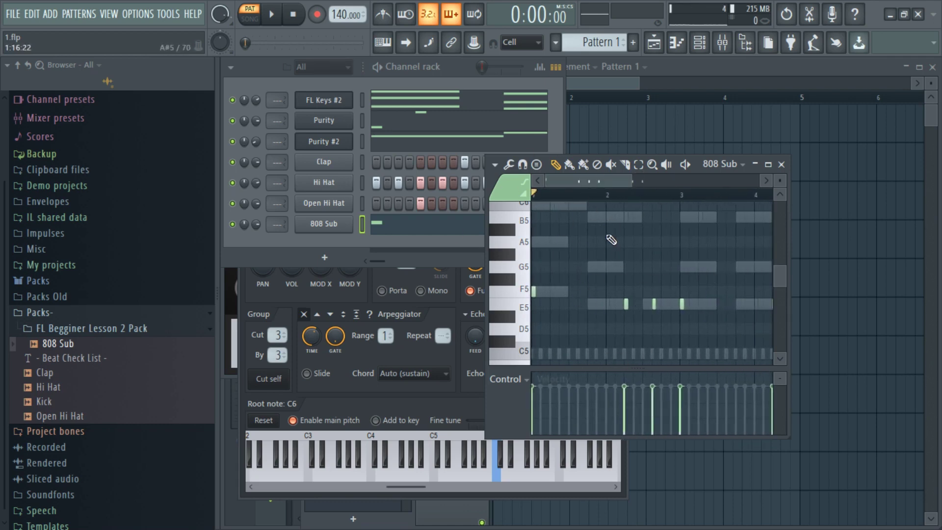
left_click_drag(625, 184, 587, 176)
key("space")
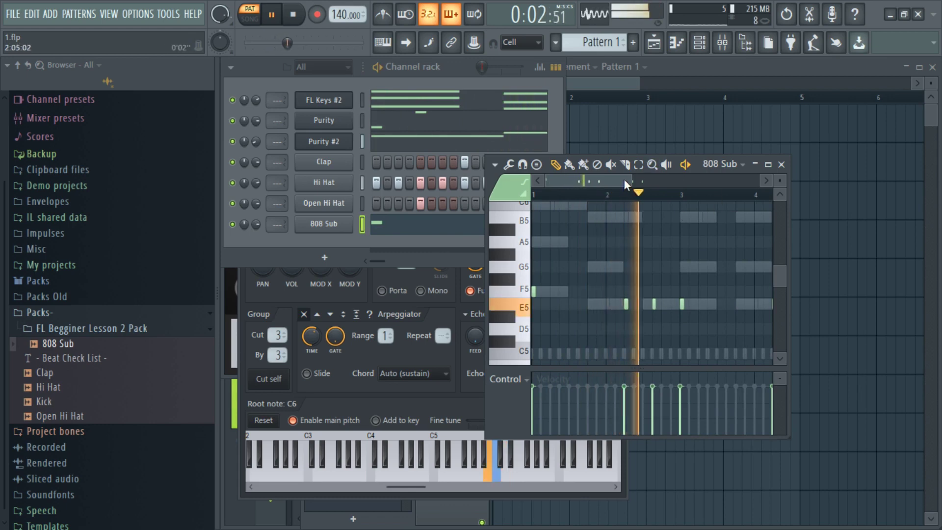
left_click_drag(623, 181, 685, 196)
key("space")
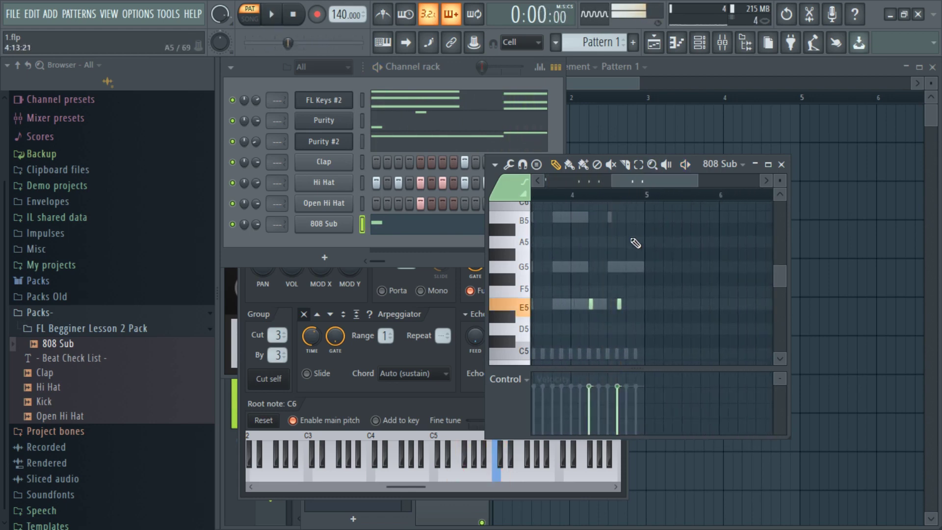
Step: Draw short 808 Sub notes in bar 4, a D#6 on step 13 and an E6 on step 15
scroll(642, 225, "up", 3)
left_click(629, 254)
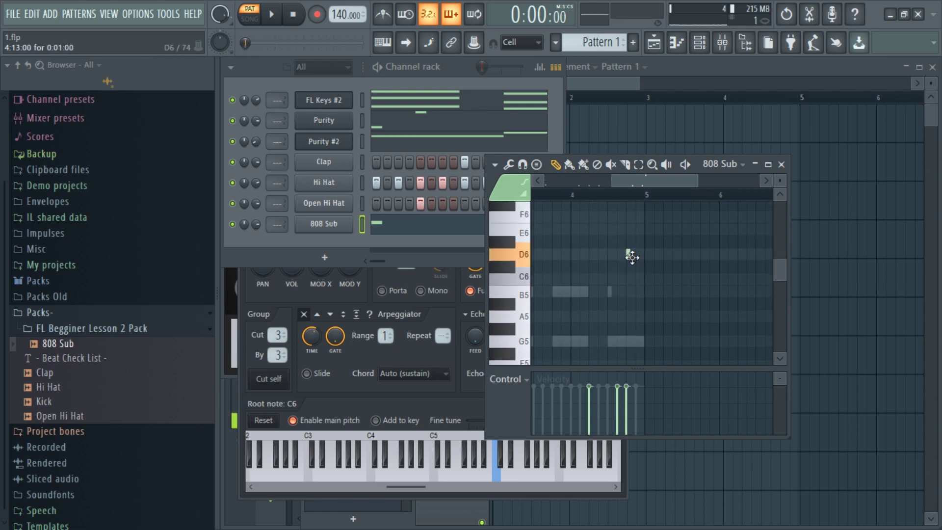
left_click_drag(631, 254, 634, 235)
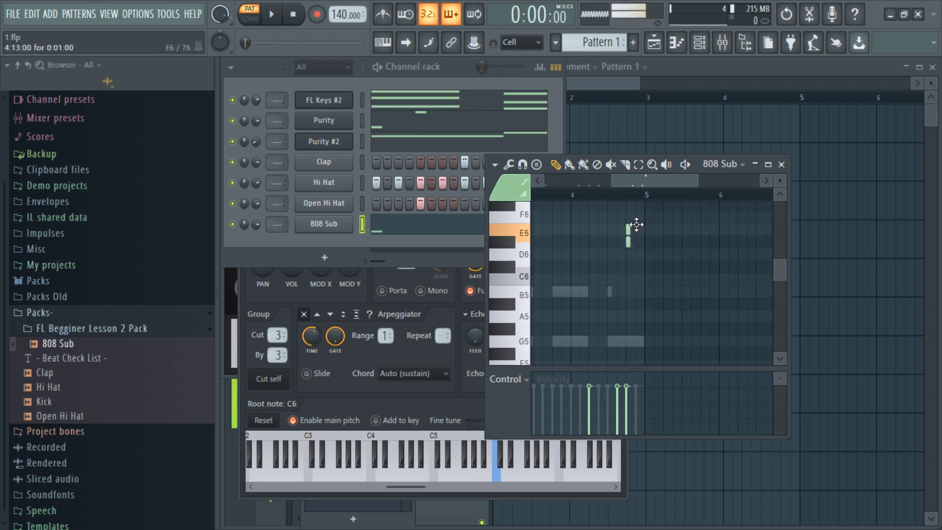
left_click(639, 214)
left_click_drag(644, 212, 637, 233)
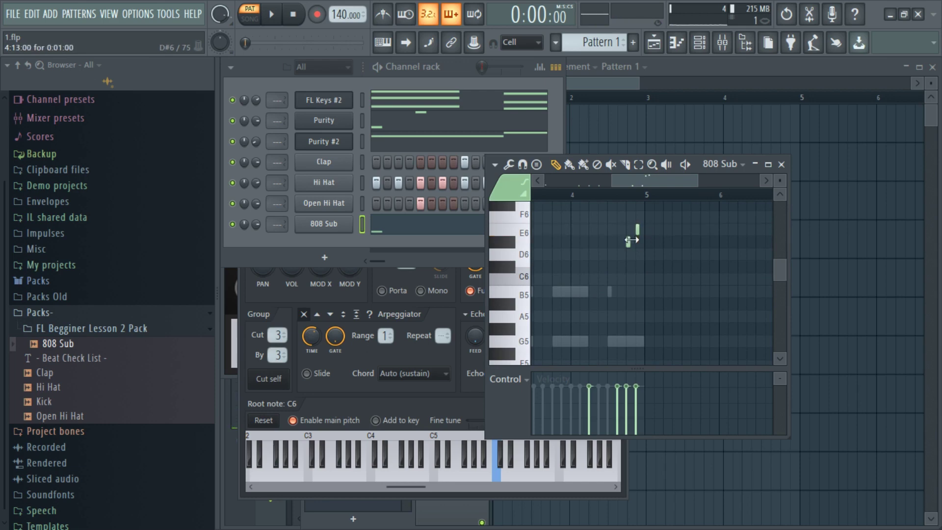
left_click(633, 245)
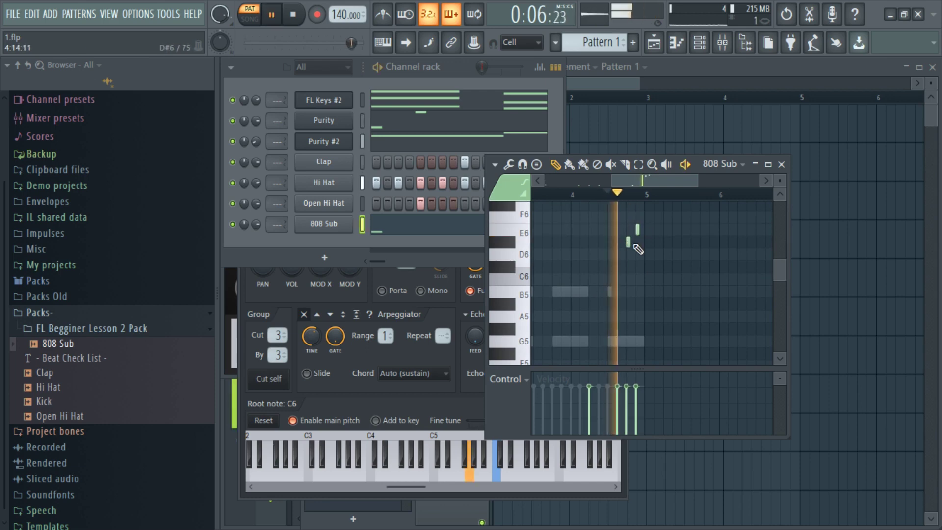
Step: Raise the step 13 note of bar 4 to E6, redraw the E6 note on step 15, and start playback
left_click_drag(629, 240, 630, 230)
key("space")
right_click(638, 230)
key("space")
mouse_move(645, 180)
left_mouse_down()
mouse_move(710, 183)
mouse_move(668, 181)
left_mouse_up()
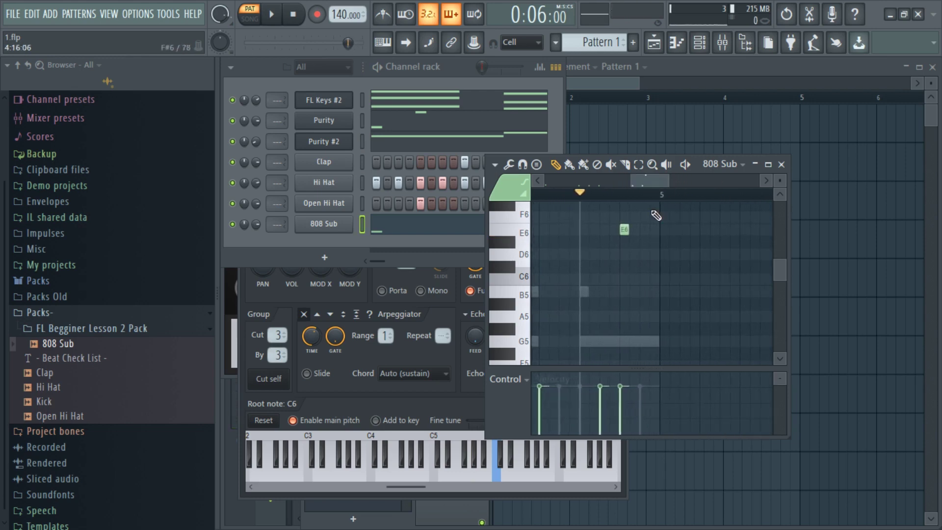
left_click(648, 229)
key("space")
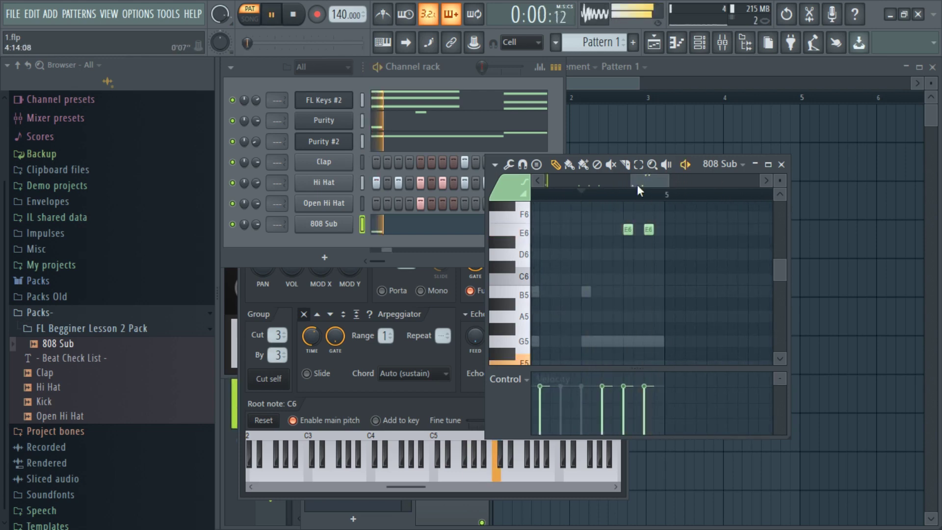
Step: Play the whole 808 Sub line from the beginning and remove the E6 note on step 15 of bar 4
key("space")
left_click_drag(631, 180, 545, 180)
left_click_drag(632, 194, 264, 217)
key("space")
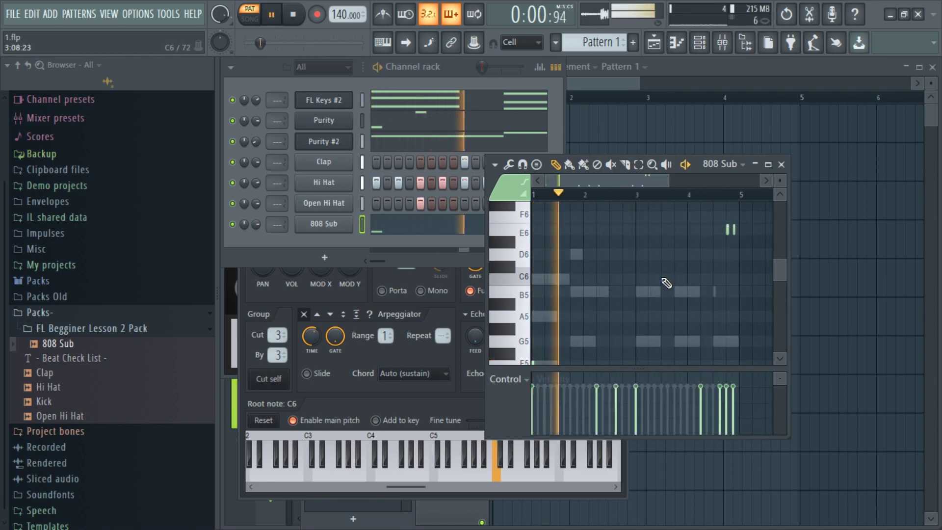
scroll(666, 280, "down", 3)
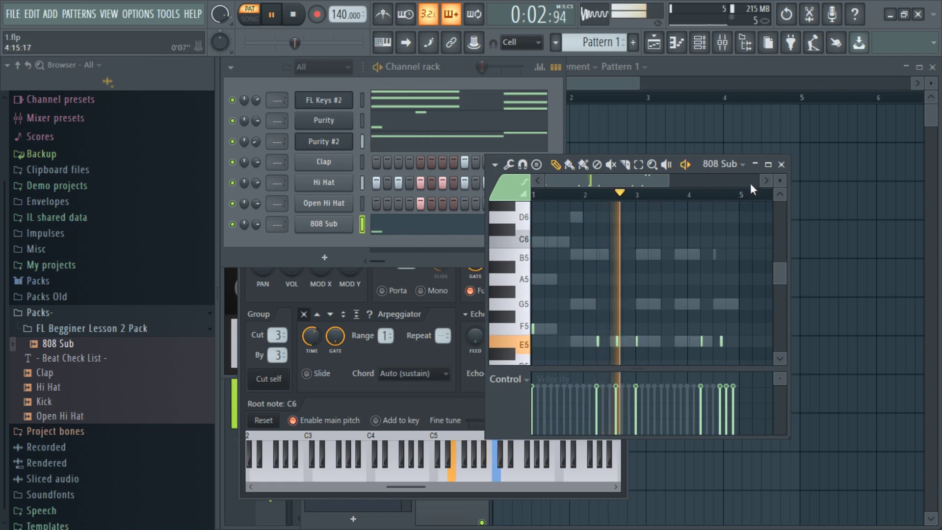
scroll(779, 180, "down", 1)
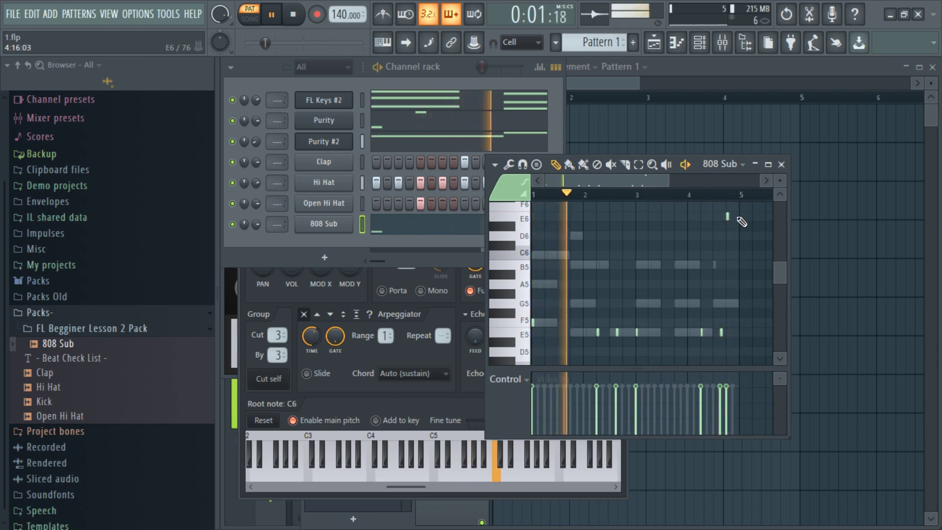
key("space")
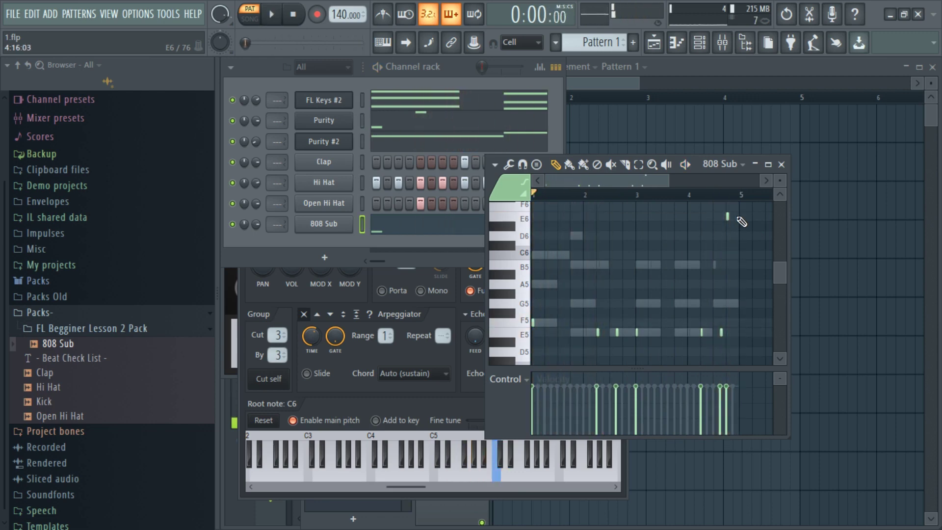
Step: Switch to the Beat Check List in Notepad, mark the 808 Sub line as done with dashes, and return to FL Studio
key("super")
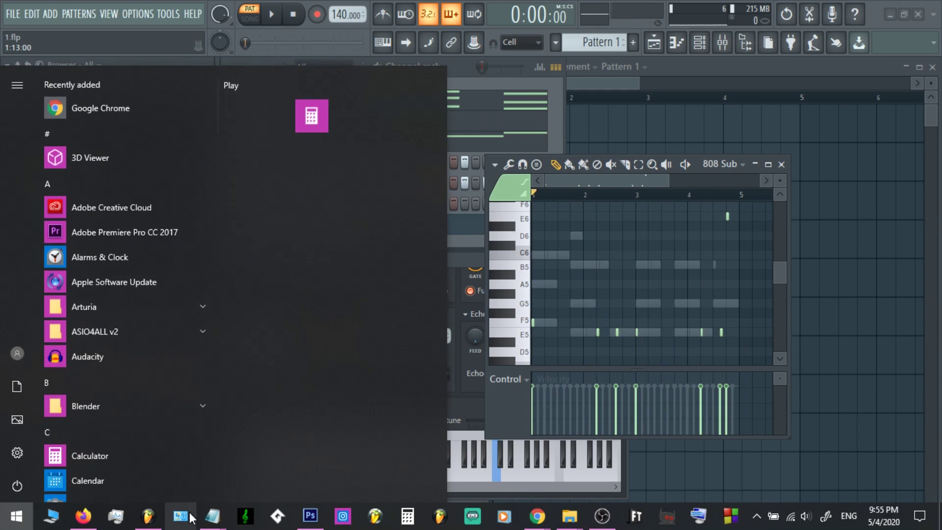
mouse_move(212, 515)
left_click(328, 463)
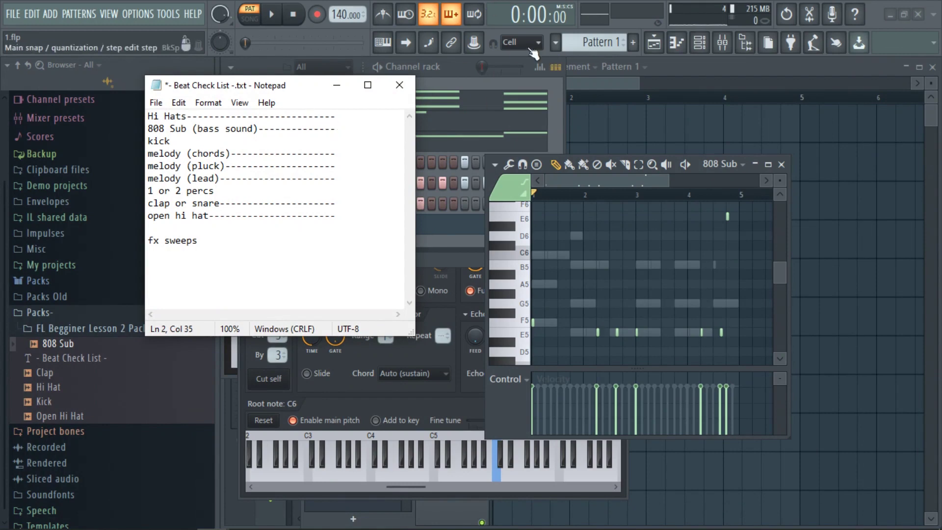
left_click(486, 58)
Step: Load the Kick sample as a new channel below 808 Sub, place a hit on step 1 of bar 1, and play it briefly
left_click_drag(119, 401, 325, 243)
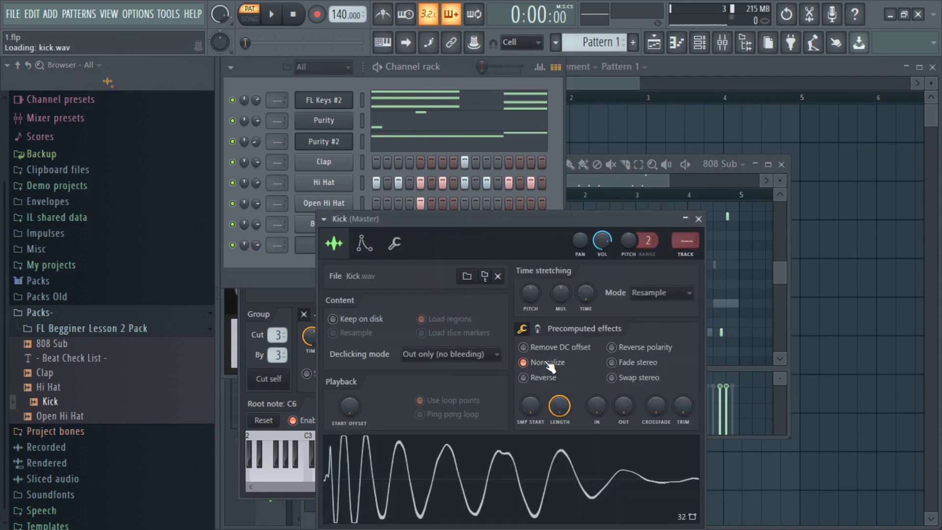
left_click(451, 72)
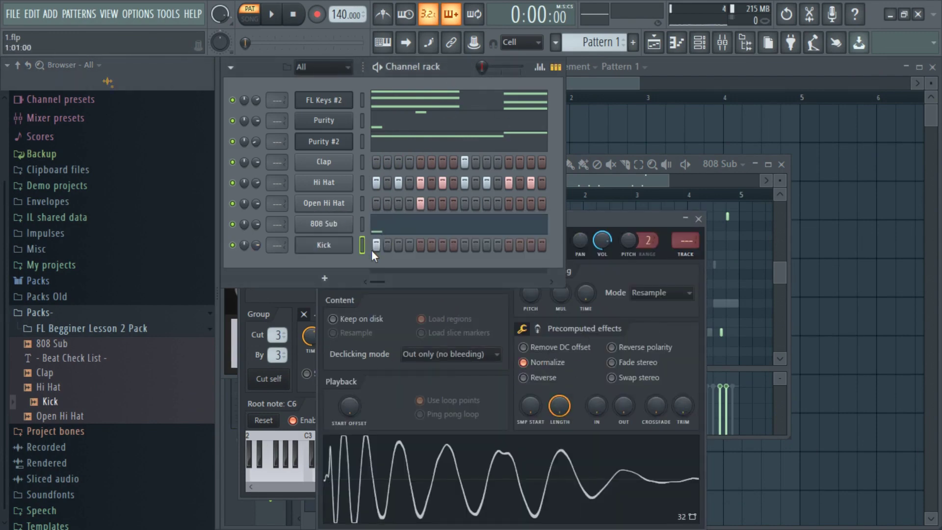
key("space")
key("space")
Step: Open the Kick channel's settings beside the channel rack and raise the sample's Boost effect to about 55% during playback
left_click(325, 245)
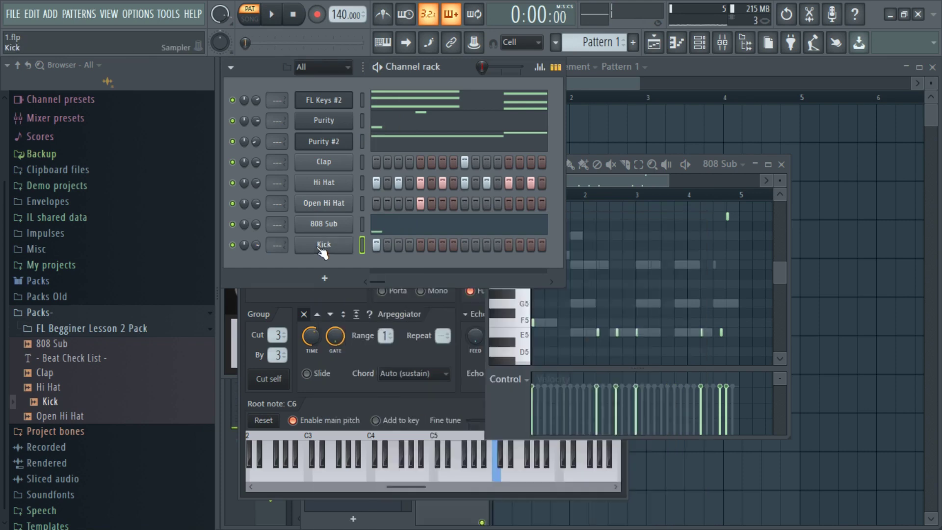
left_click(329, 250)
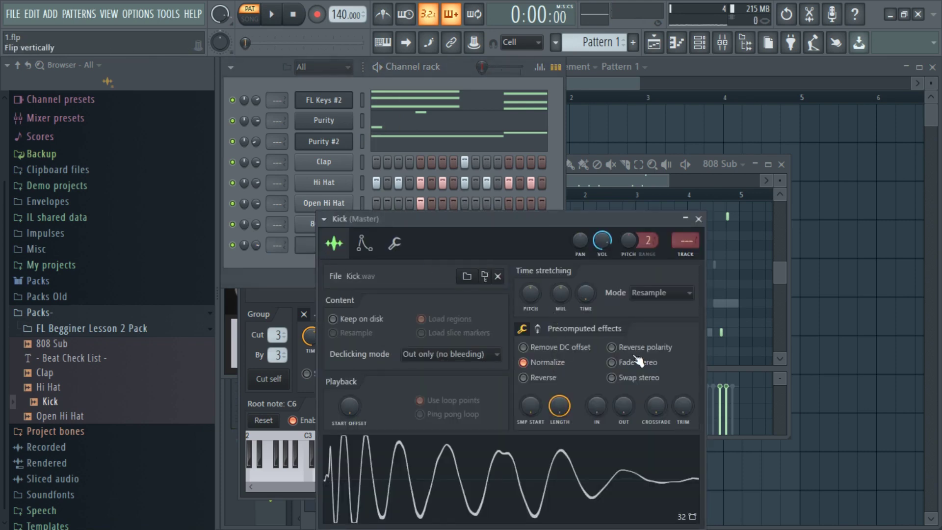
left_click_drag(512, 211, 603, 219)
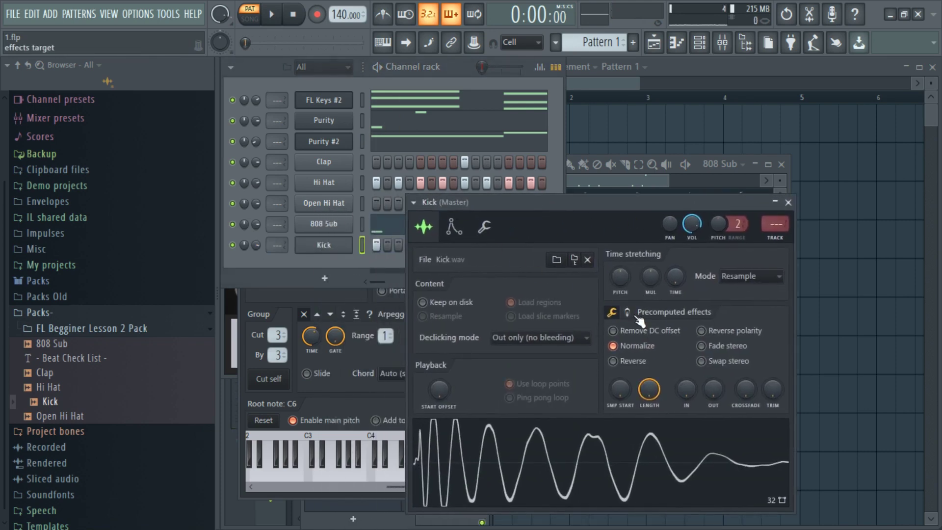
left_click_drag(582, 230, 637, 237)
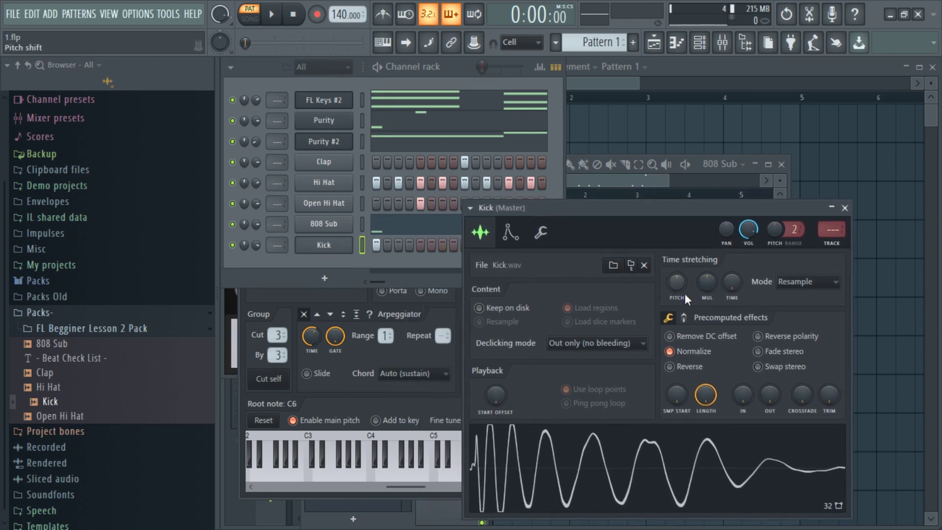
left_click(684, 318)
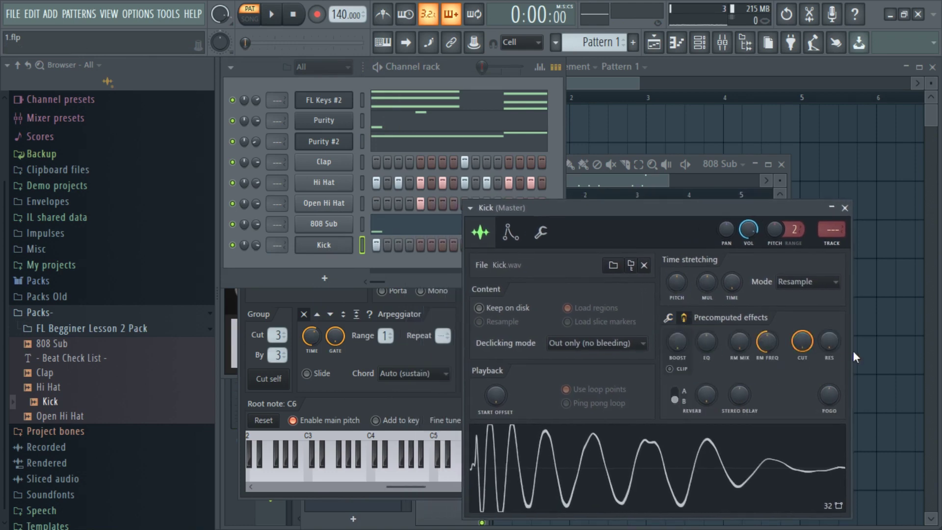
key("space")
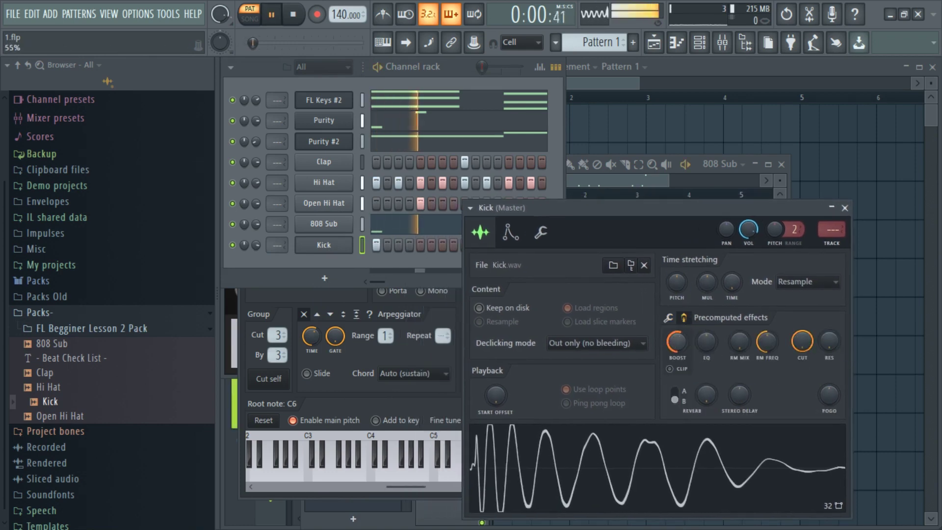
left_click(668, 317)
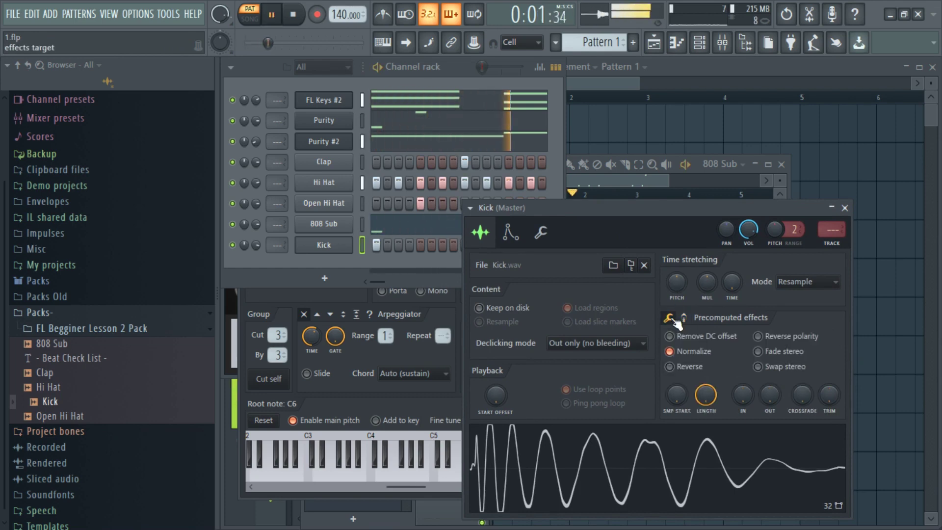
key("space")
Step: Try Kick hits around steps 6 and 7 of bar 1 against the playing pattern
left_click(431, 262)
left_click(432, 245)
left_click(442, 245)
key("space")
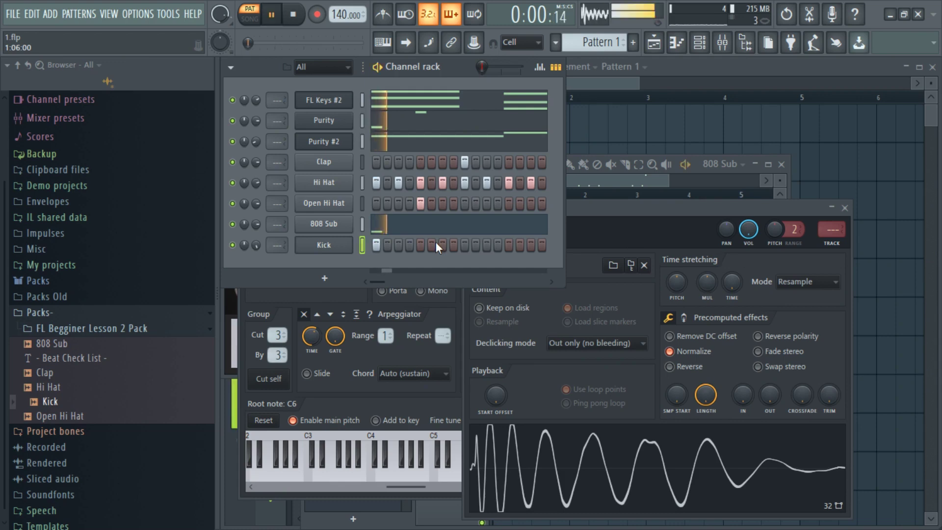
left_click(431, 245)
Step: Add Kick hits on steps 5 and 3 of bar 2 and play the pattern
left_click_drag(387, 281, 418, 273)
key("space")
left_click(475, 245)
key("space")
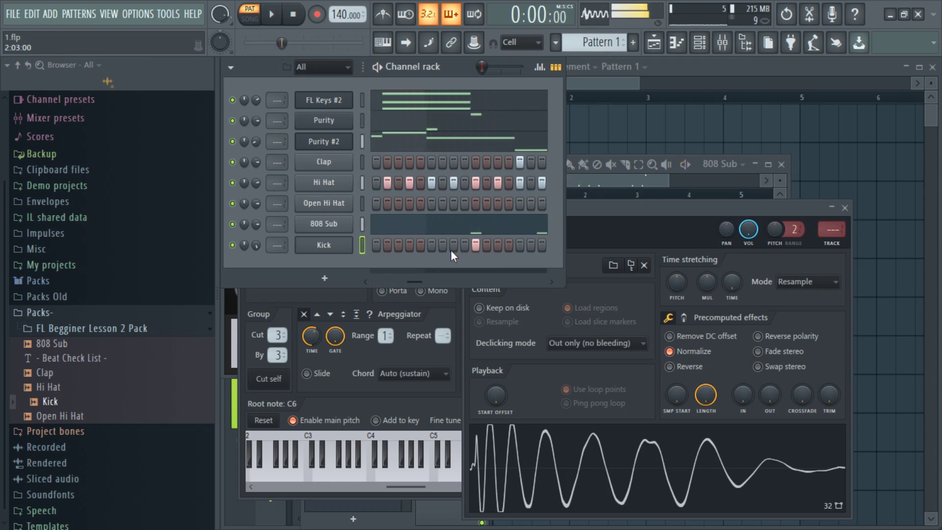
left_click(452, 245)
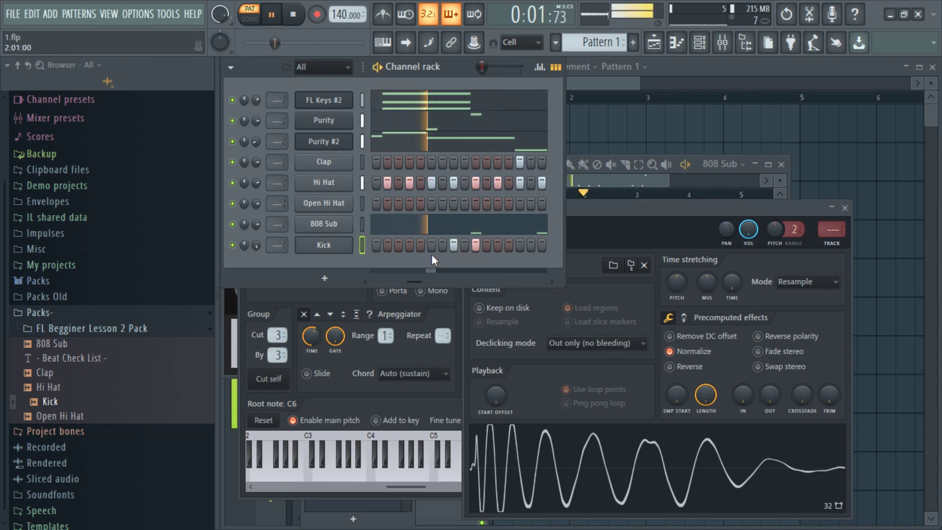
key("space")
left_click_drag(423, 280, 436, 284)
key("space")
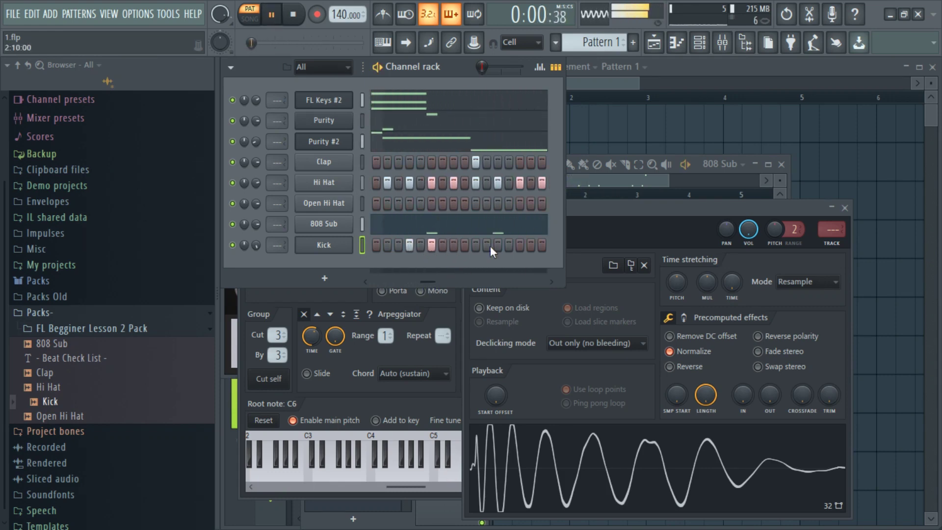
Step: Open the Kick channel in the piano roll, add C5 hits on steps 1 and 7 of bar 3, and replay the pattern
right_click(334, 245)
left_click(382, 245)
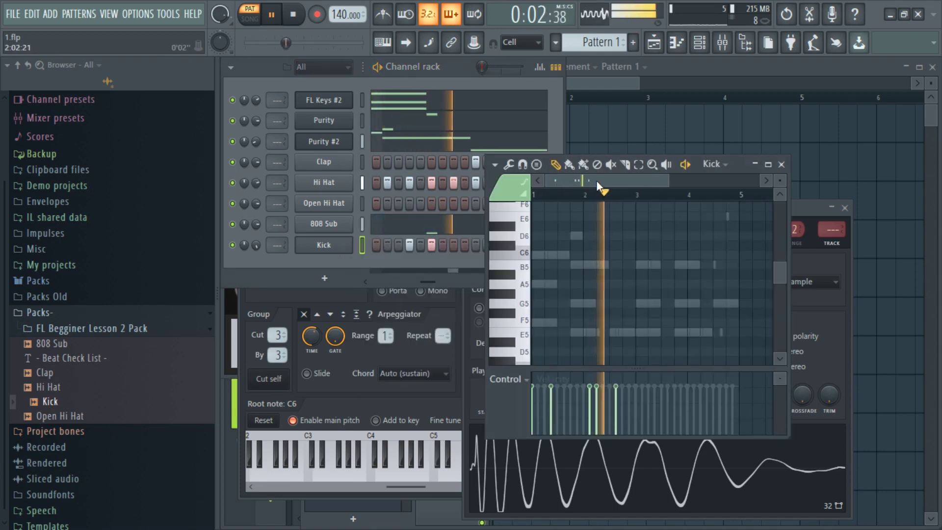
key("space")
key("space")
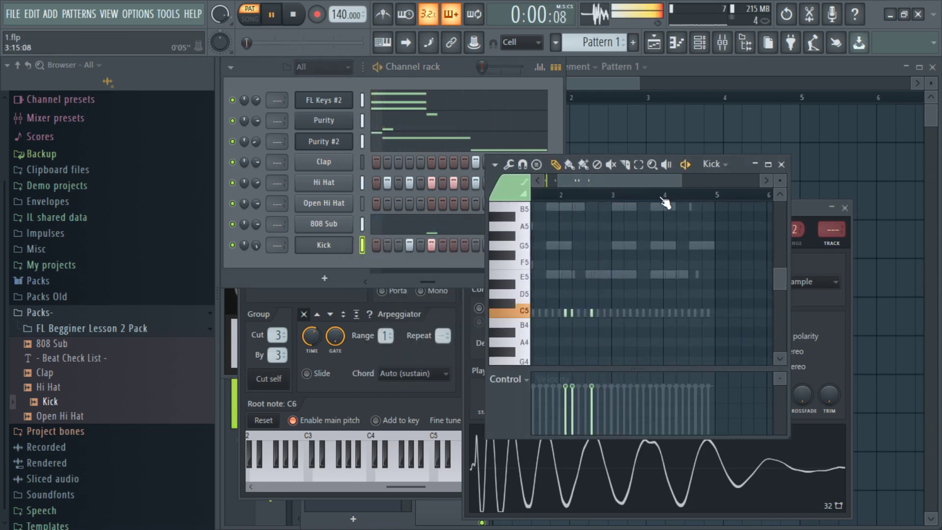
left_click_drag(681, 181, 634, 183)
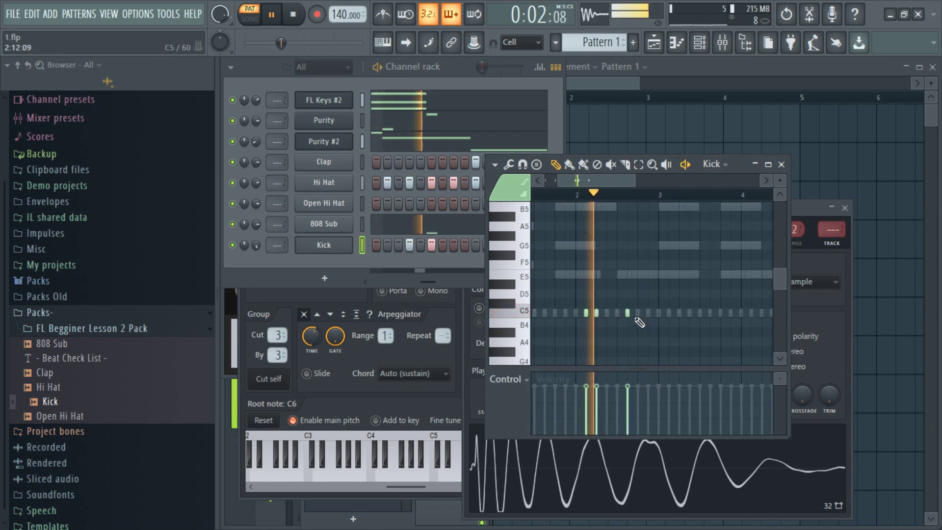
left_click(661, 313)
left_click(689, 313)
key("space")
key("space")
Step: Add C5 Kick hits on steps 5 and 11 of bar 4 and restart the pattern
left_click_drag(622, 180, 637, 184)
left_click(706, 312)
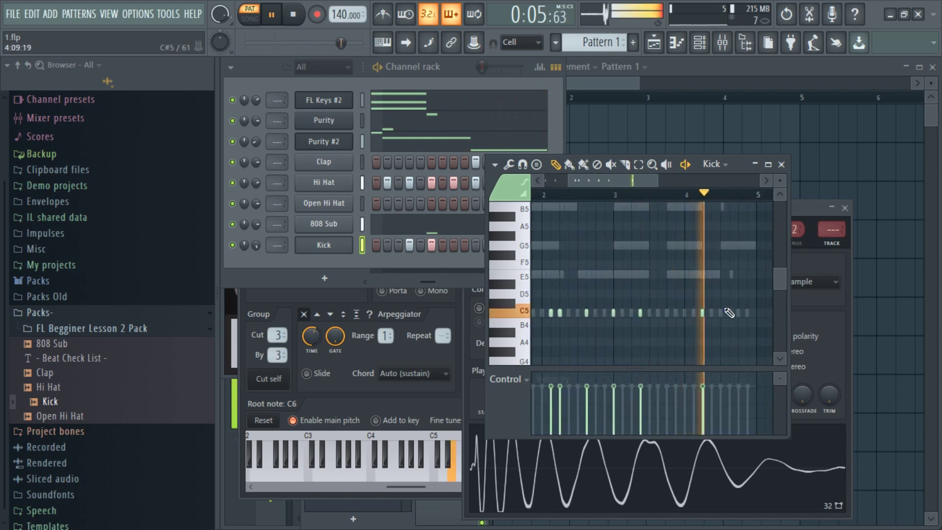
left_click(729, 312)
key("space")
key("space")
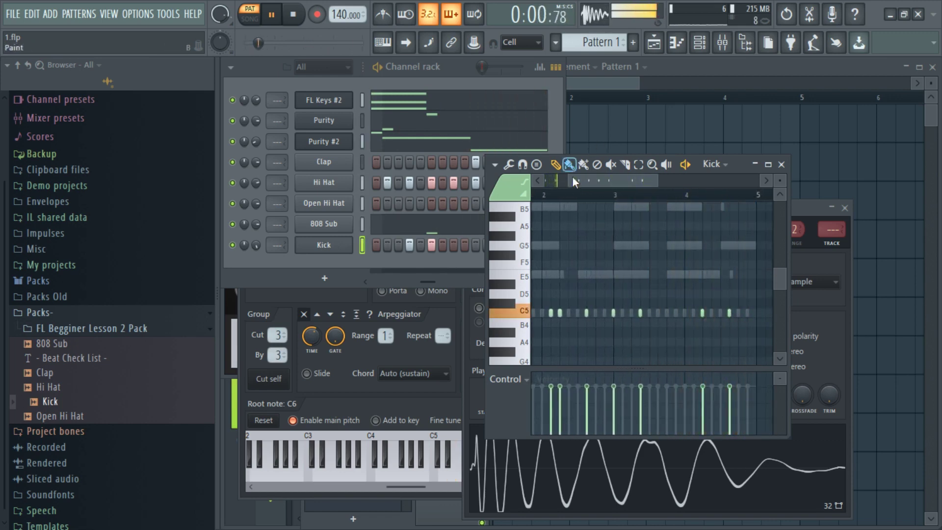
Step: Remove the Kick hit on step 7 of bar 3, add a C5 hit on step 3 of bar 4, and stop playback
left_click_drag(569, 180, 547, 180)
left_click_drag(654, 182, 696, 181)
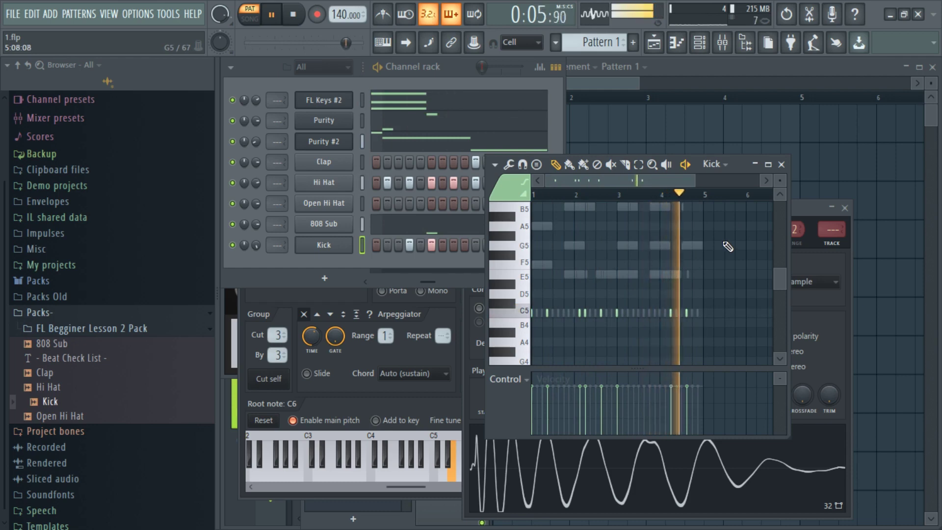
left_click_drag(688, 180, 640, 181)
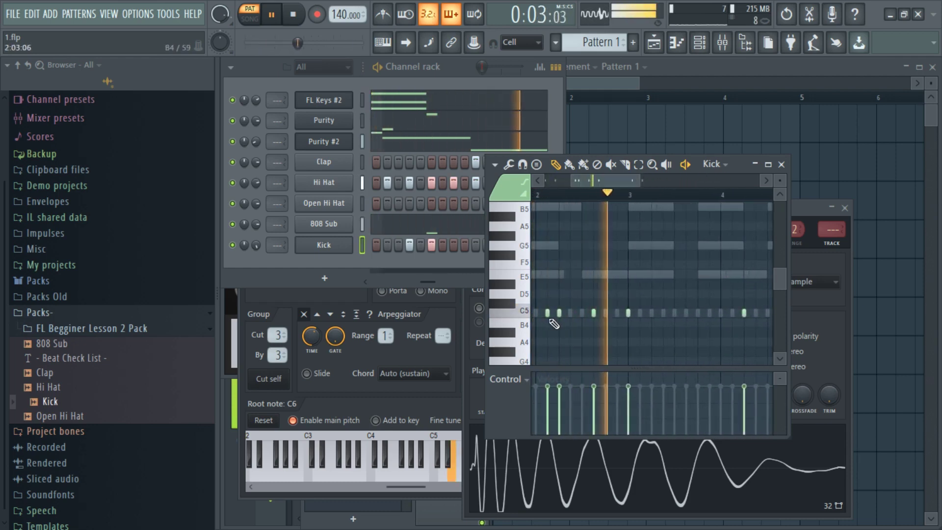
left_click_drag(757, 323, 657, 312)
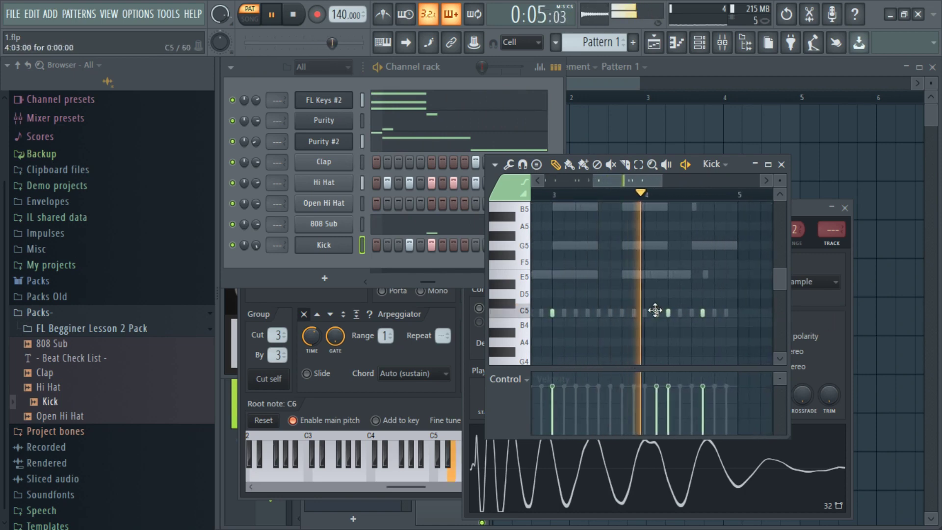
left_click_drag(592, 179, 545, 182)
key("space")
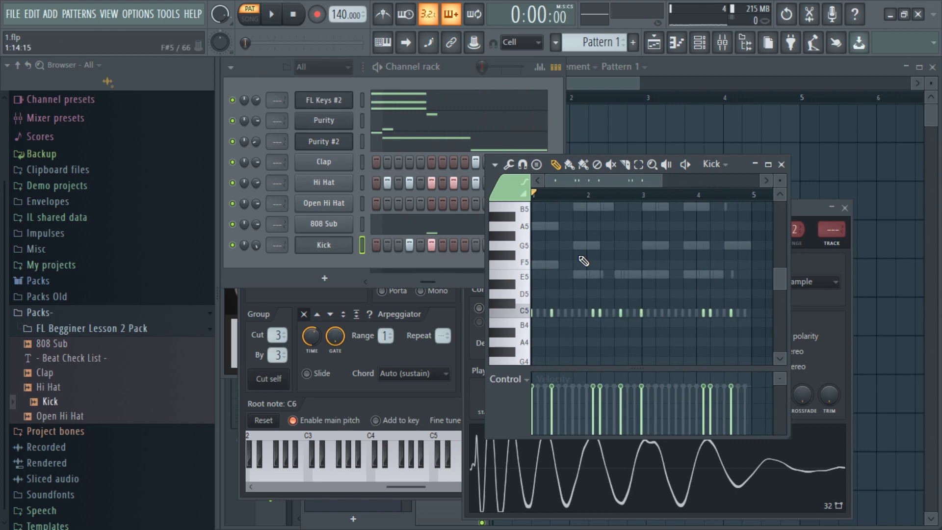
Step: Review the Kick notes in the piano roll and play the whole pattern to check the kick against the other channels
scroll(652, 245, "up", 3)
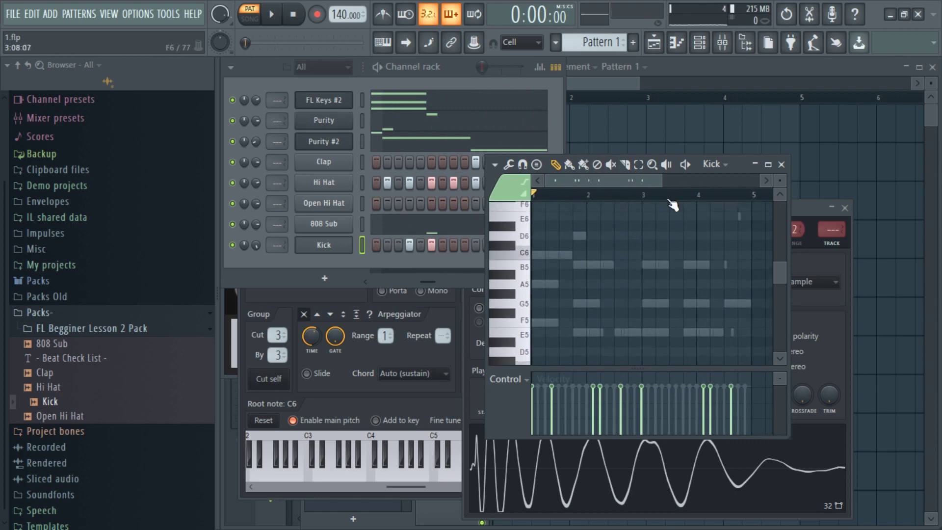
scroll(665, 180, "down", 2)
scroll(675, 275, "down", 2)
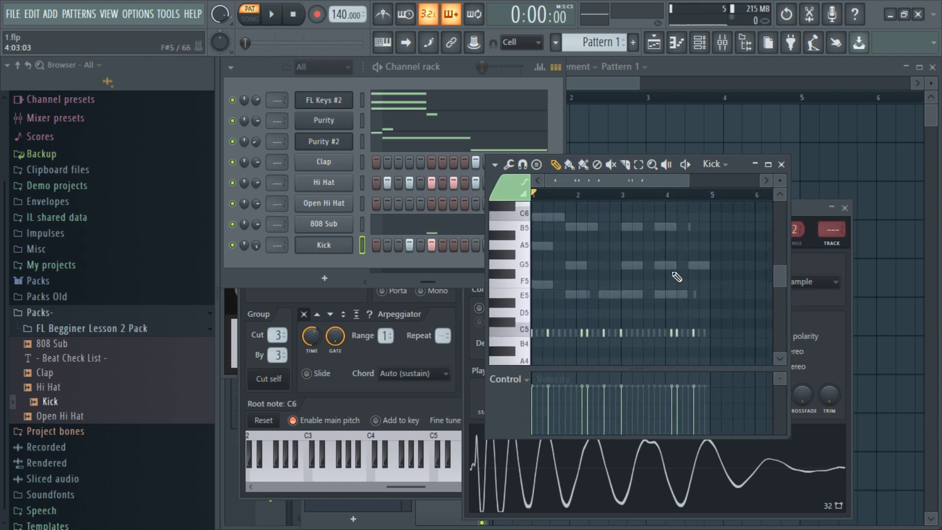
scroll(676, 277, "up", 1)
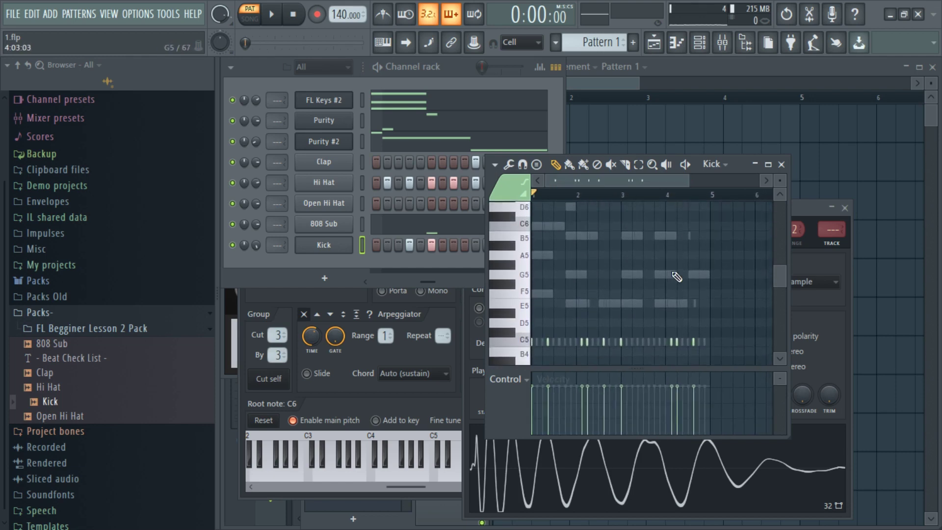
left_click(448, 81)
key("space")
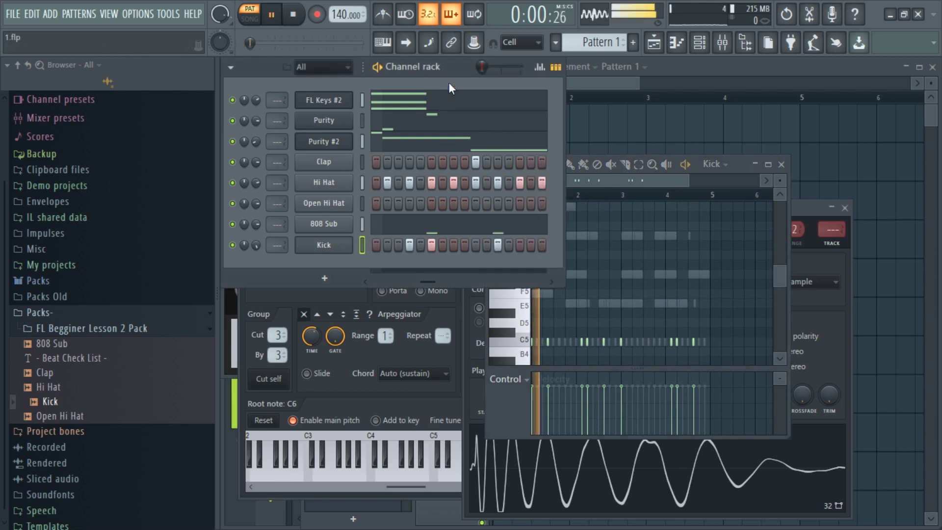
key("space")
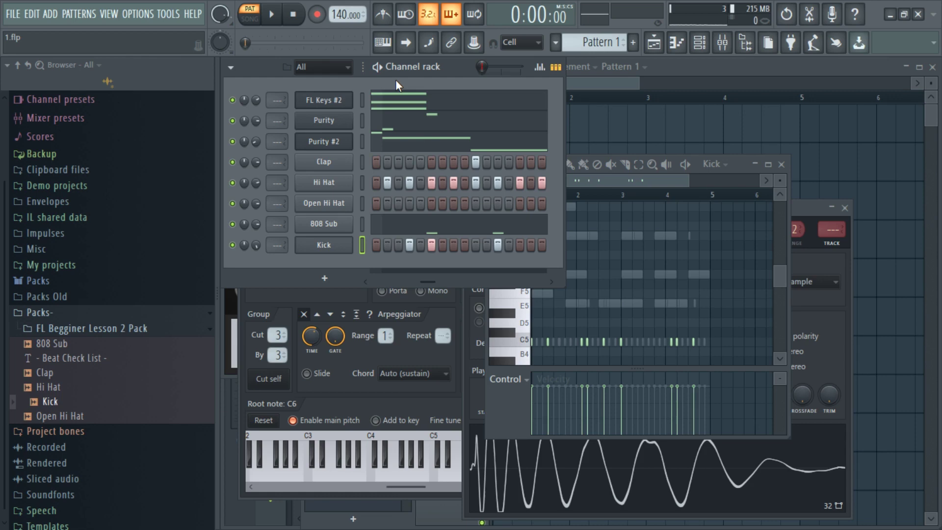
left_click(596, 253)
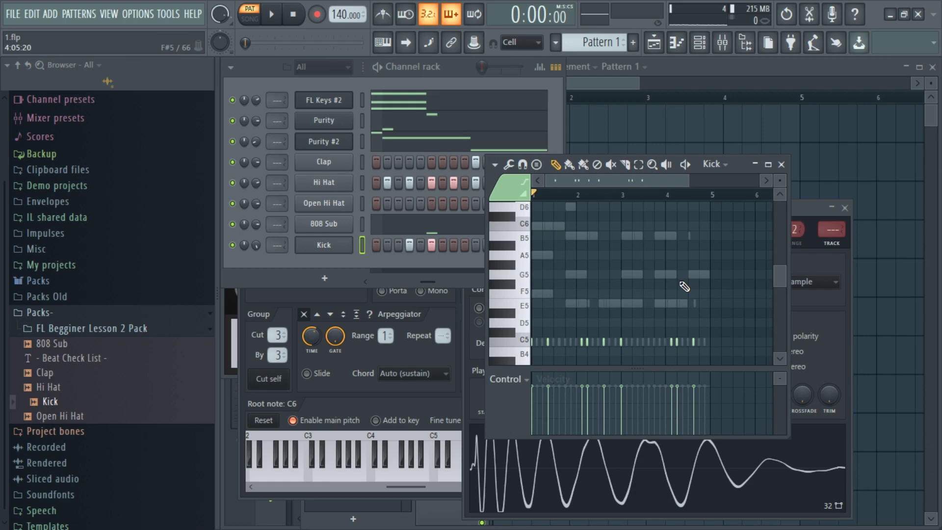
scroll(560, 295, "up", 4)
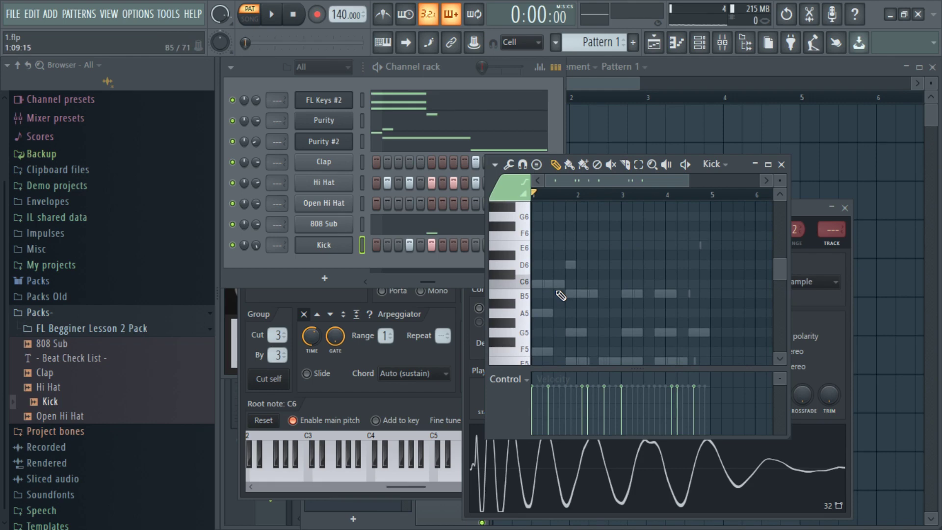
scroll(568, 285, "down", 2)
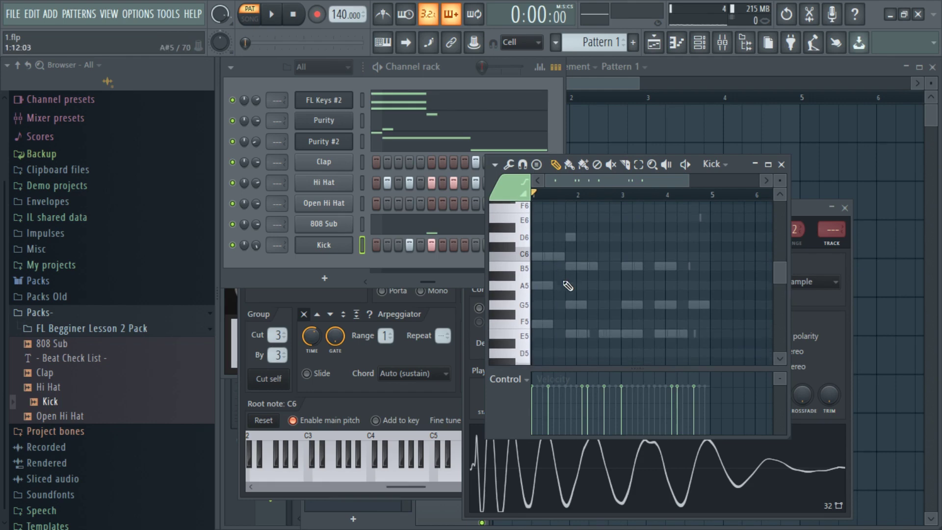